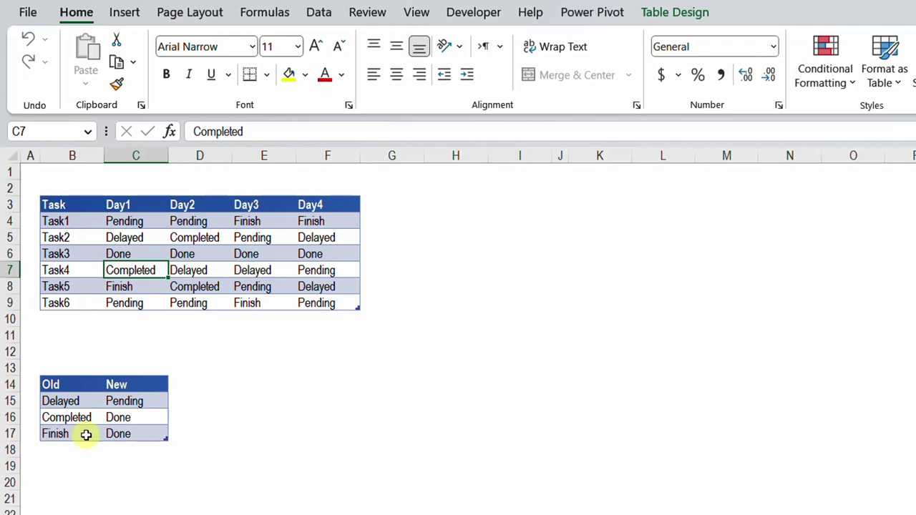
# Step: Review the old-to-new status pairs in the mapping table and check the table names of both tables
pyautogui.click(76, 399)
pyautogui.click(147, 399)
pyautogui.click(85, 415)
pyautogui.click(136, 417)
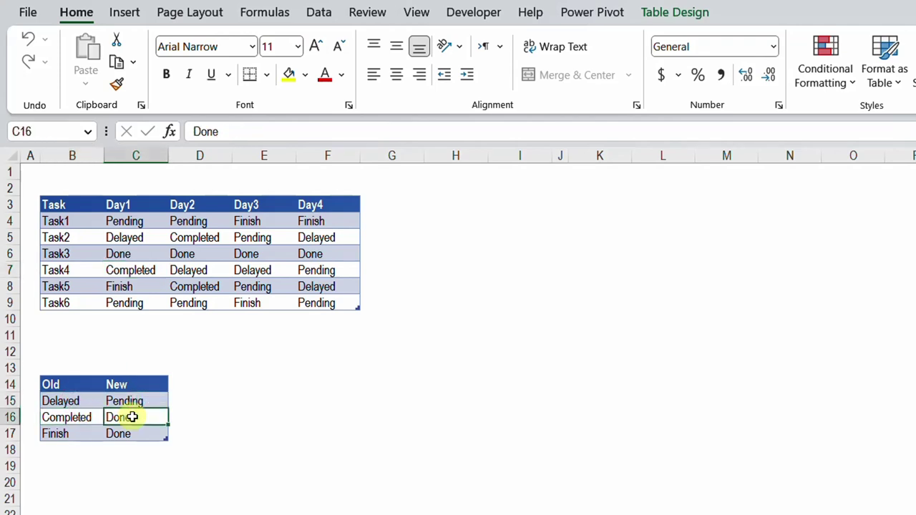
pyautogui.click(73, 432)
pyautogui.click(134, 433)
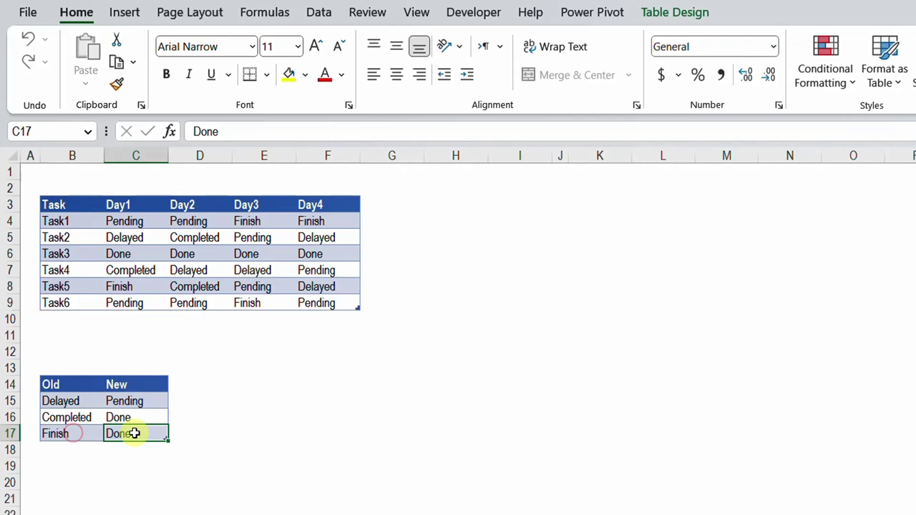
pyautogui.click(683, 12)
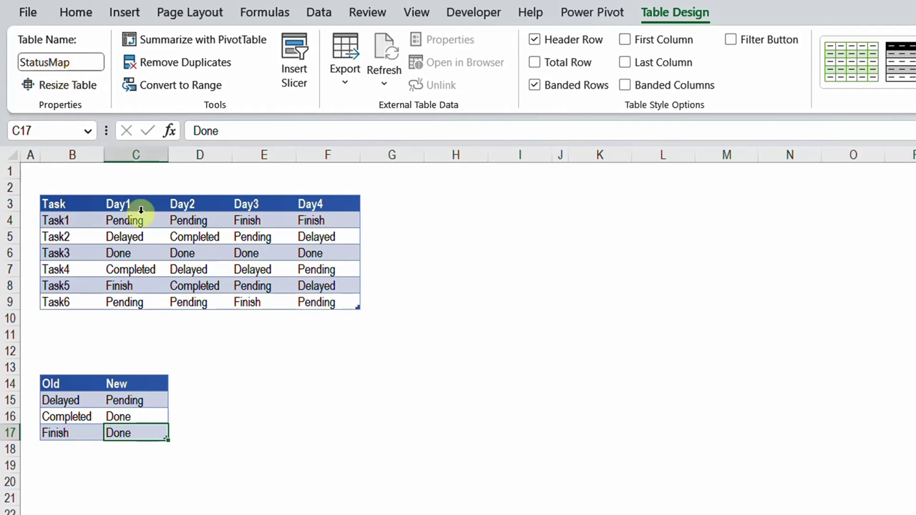
pyautogui.click(152, 263)
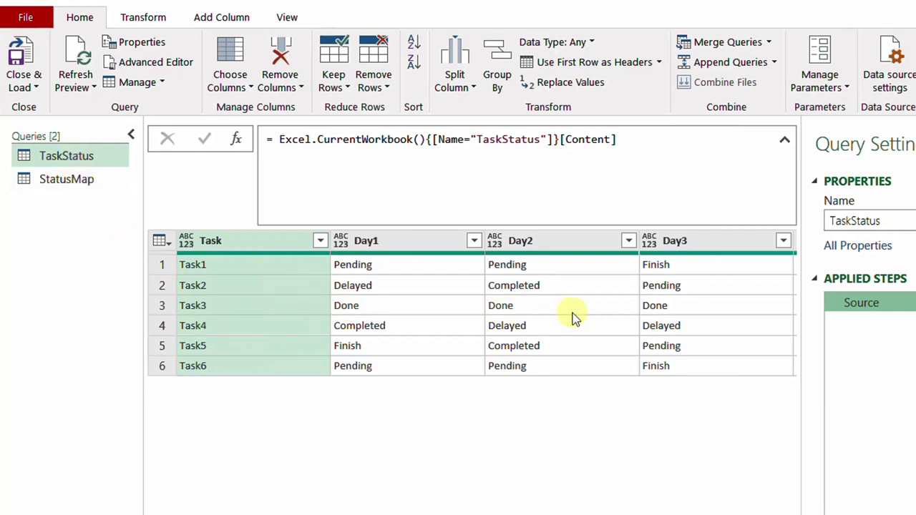
# Step: In the Power Query Editor, view the StatusMap query and return to the TaskStatus query
pyautogui.click(85, 181)
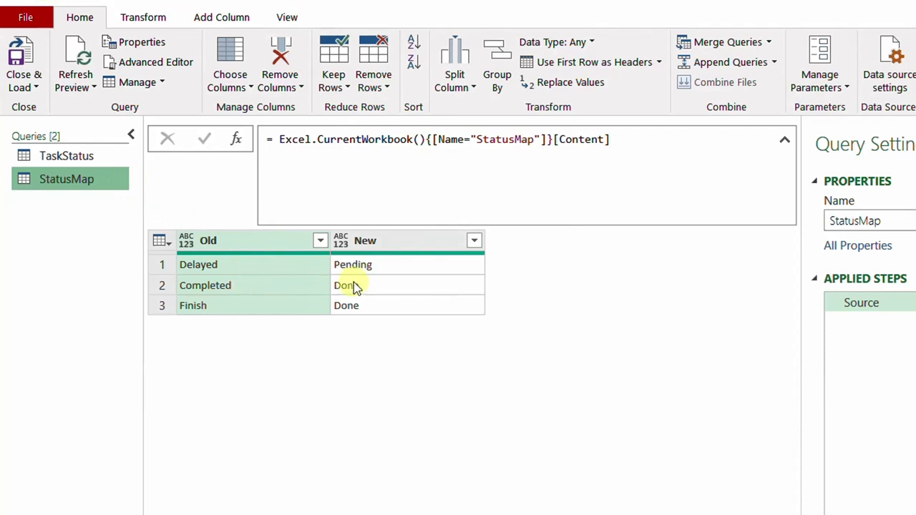
pyautogui.click(89, 167)
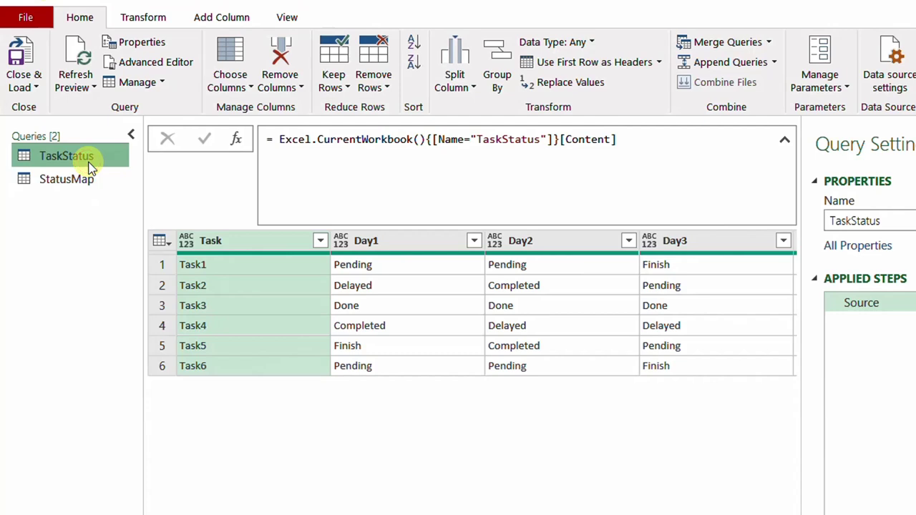
# Step: Replace the value Delayed with Pending in the Day1 column of the TaskStatus query
pyautogui.click(390, 241)
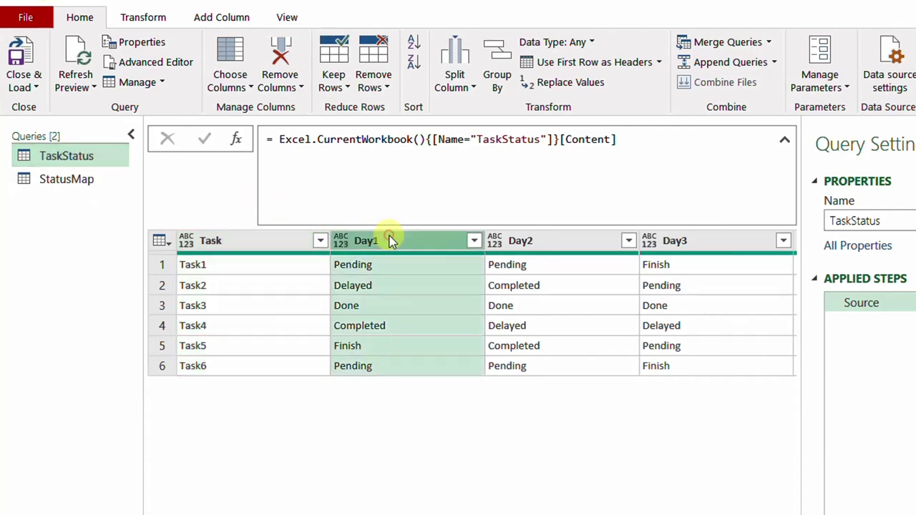
pyautogui.click(147, 17)
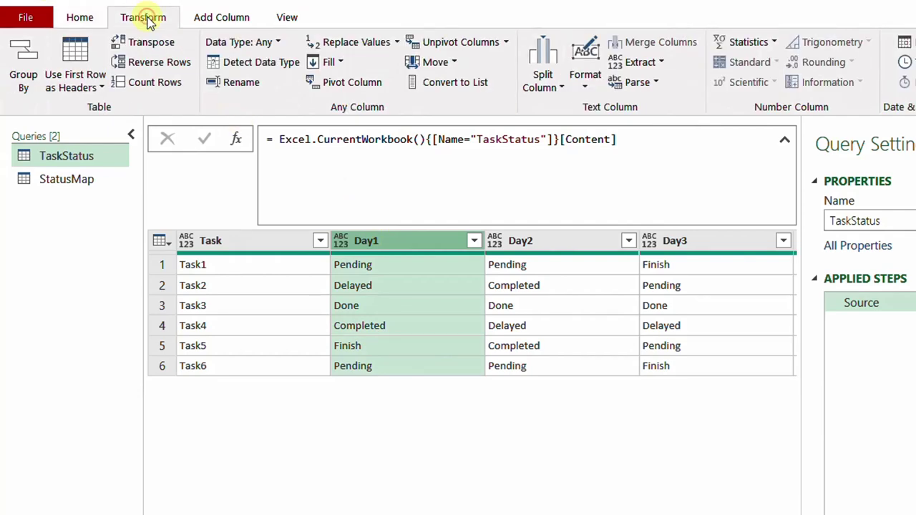
pyautogui.click(339, 45)
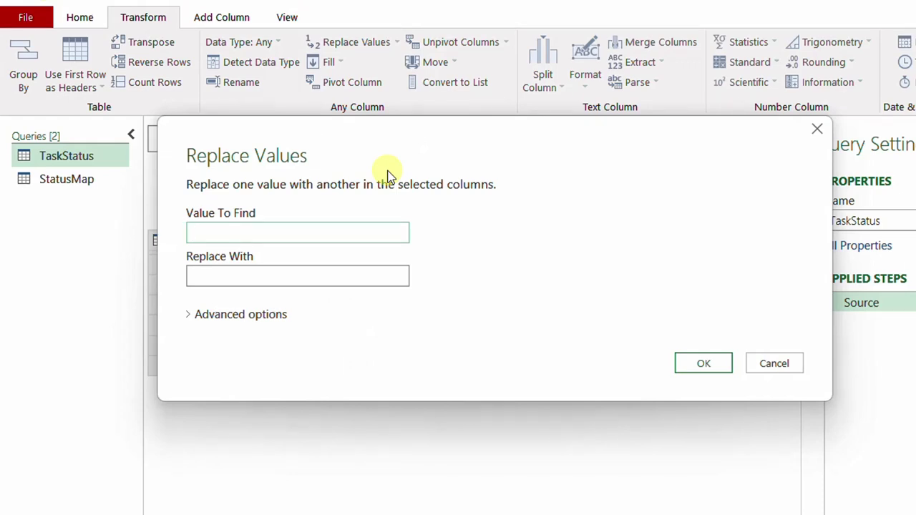
pyautogui.moveTo(476, 141); pyautogui.dragTo(499, 319)
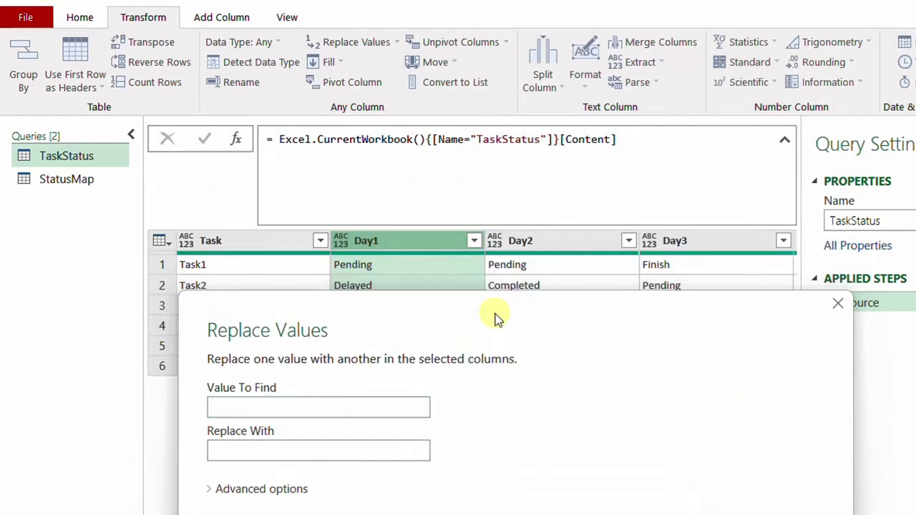
pyautogui.write('Delayed')
pyautogui.click(266, 454)
pyautogui.write('Pending')
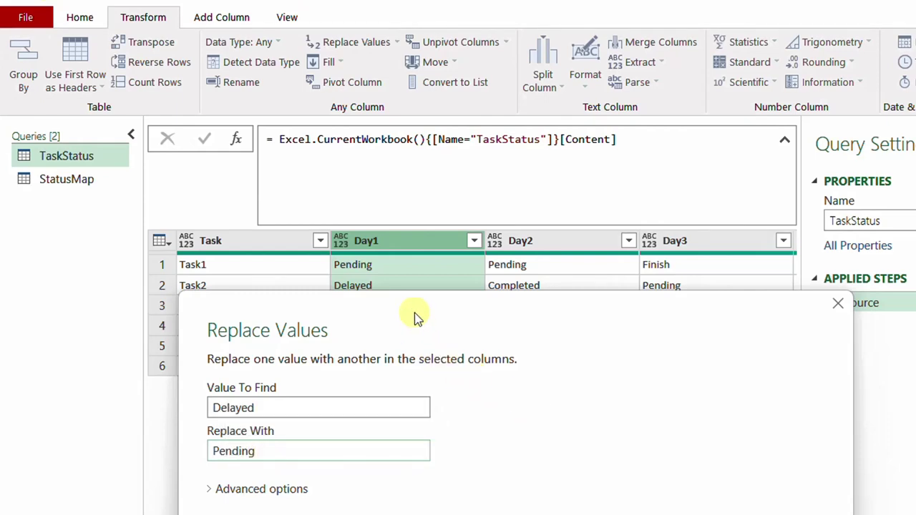
pyautogui.moveTo(415, 315); pyautogui.dragTo(417, 334)
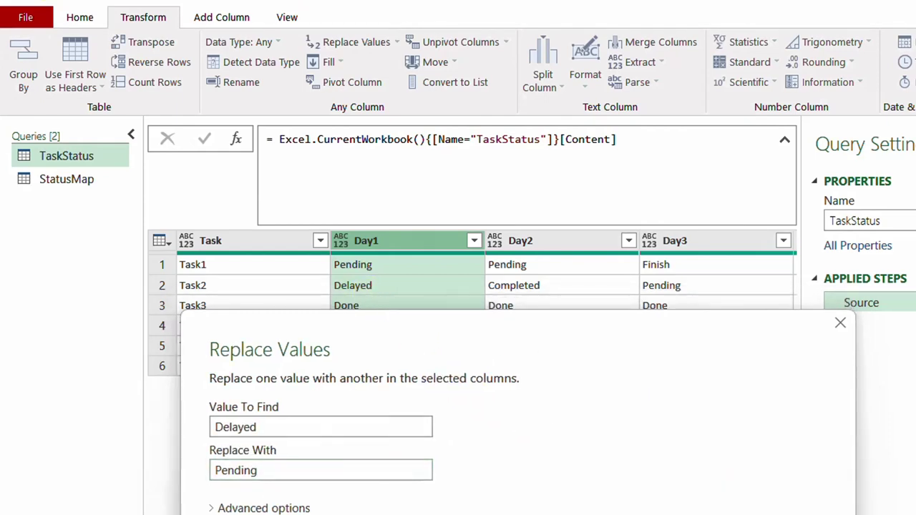
pyautogui.press('Return')
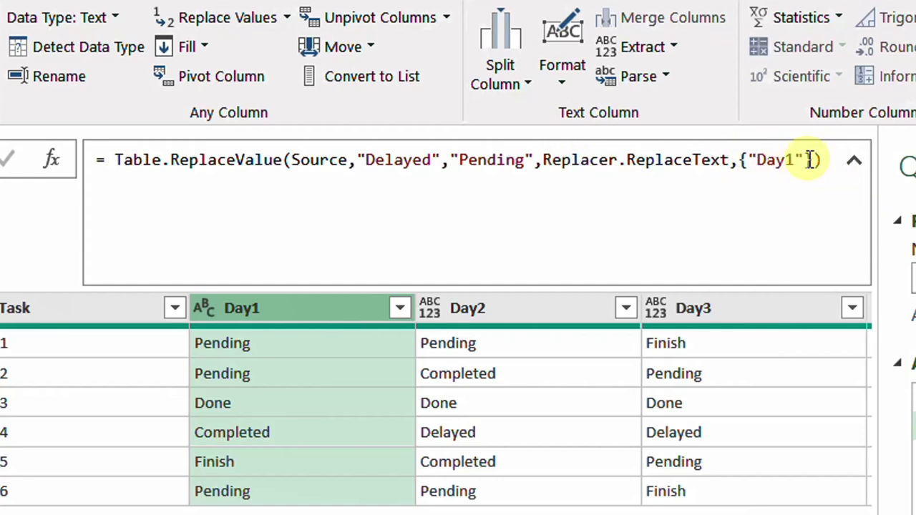
# Step: Examine the old and new value arguments in the replacement formula and delete the Day1 replacement step from the query
pyautogui.moveTo(360, 154); pyautogui.dragTo(532, 160)
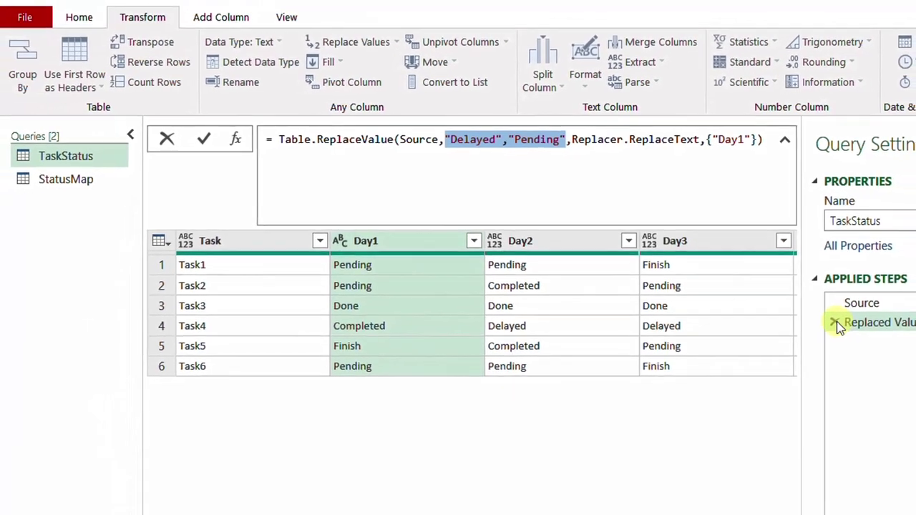
pyautogui.click(836, 325)
pyautogui.click(836, 324)
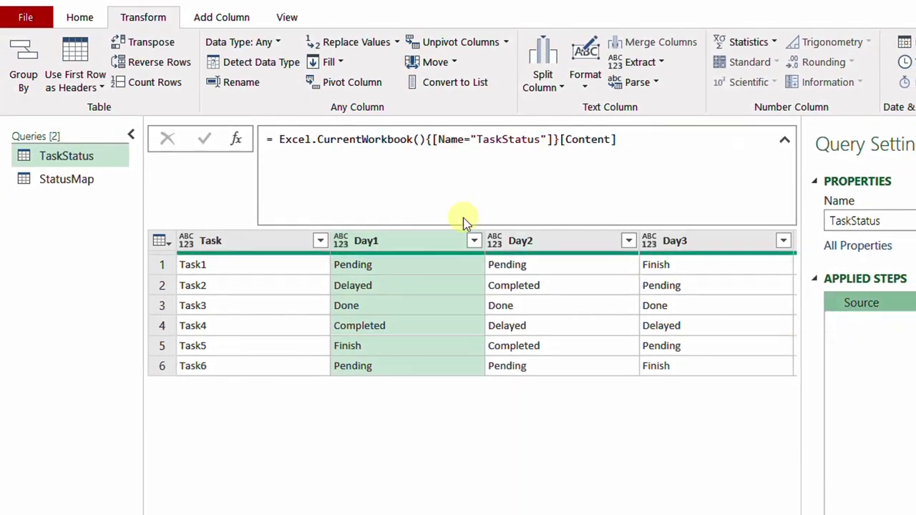
# Step: Add a custom step after Source that extracts the Day1 column as a list with the formula = Source[Day1]
pyautogui.click(240, 140)
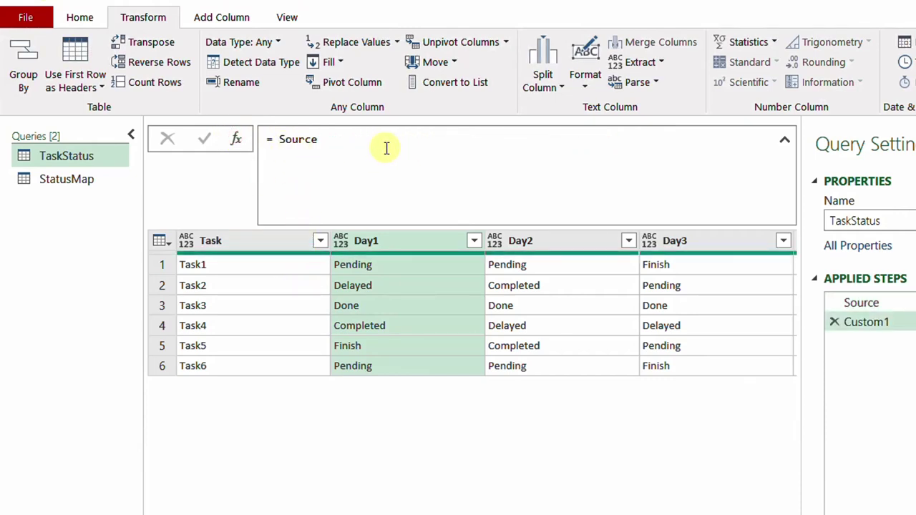
pyautogui.click(364, 140)
pyautogui.doubleClick(365, 141)
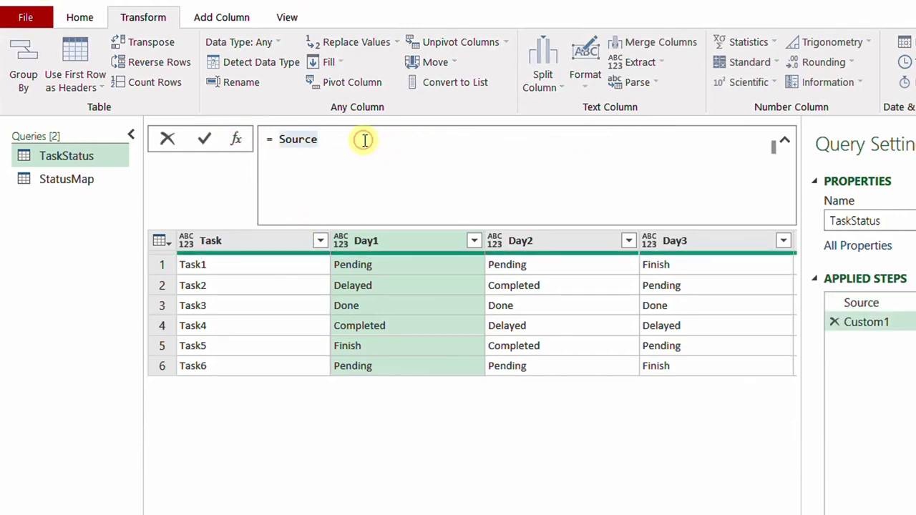
pyautogui.write('[')
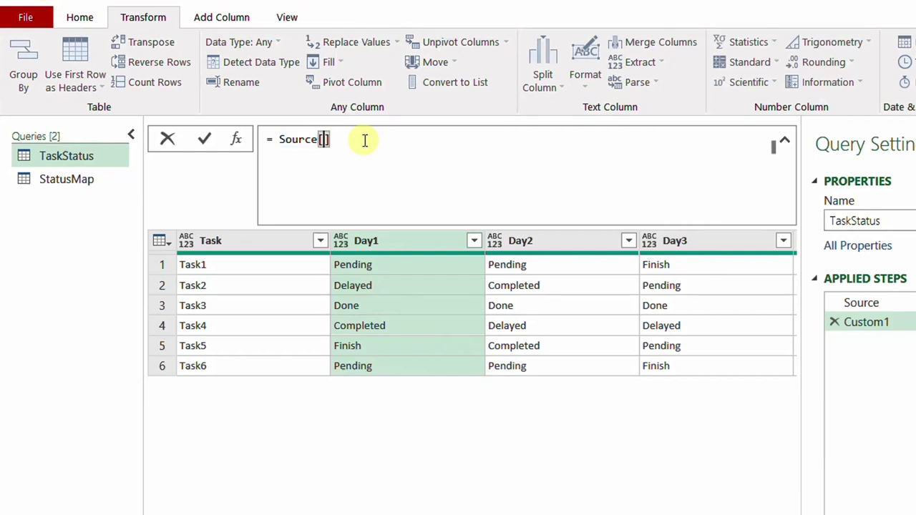
pyautogui.write('Day1')
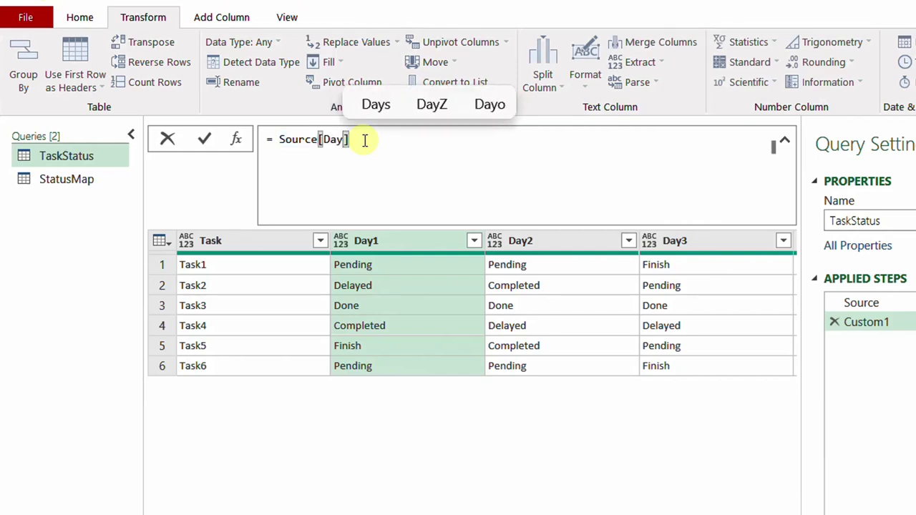
pyautogui.click(204, 139)
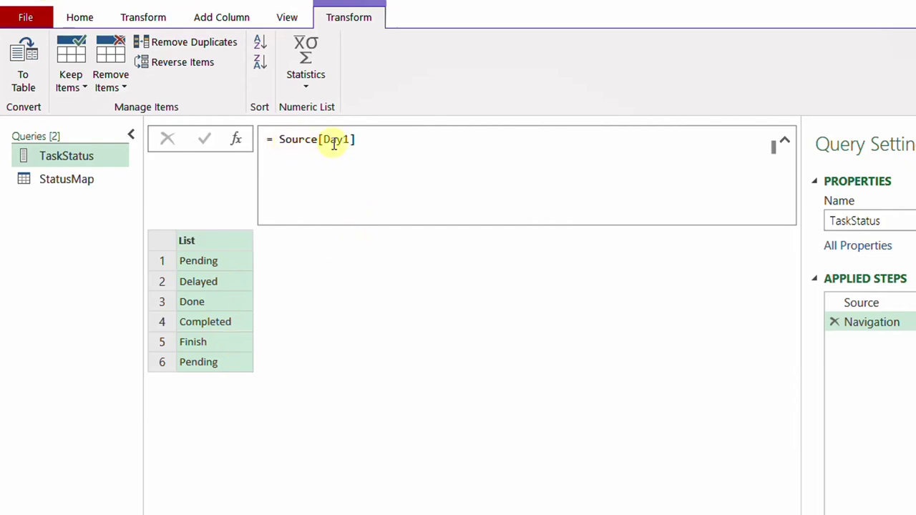
# Step: Start wrapping the list formula in List.ReplaceMatchingItems, with Source[Day1] as its first argument followed by a comma
pyautogui.click(273, 139)
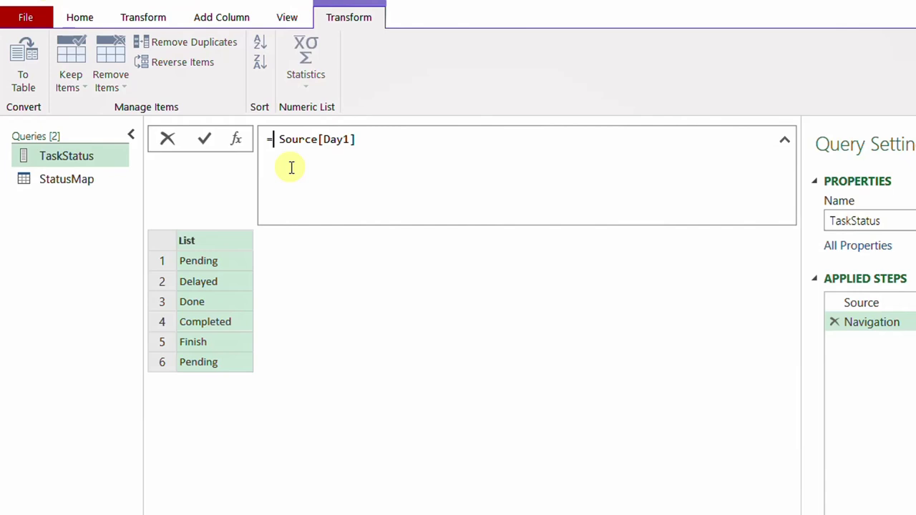
pyautogui.write('Lis')
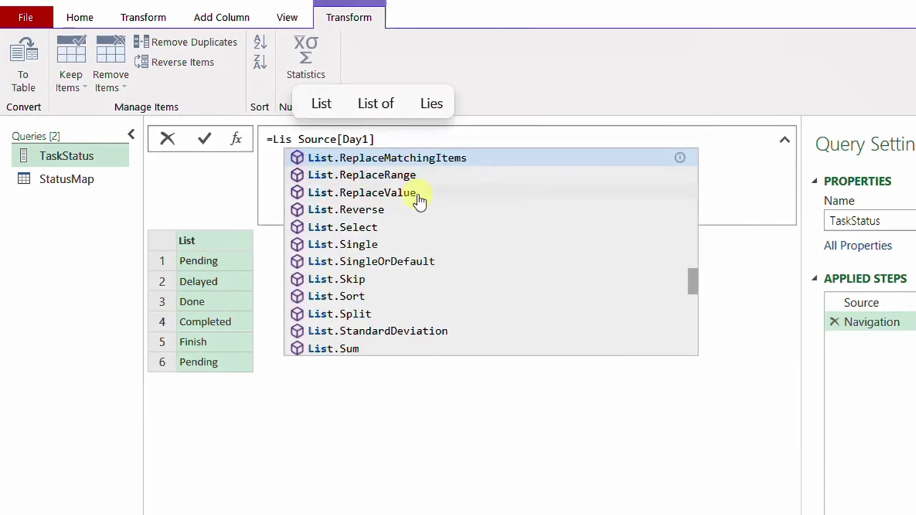
pyautogui.doubleClick(420, 158)
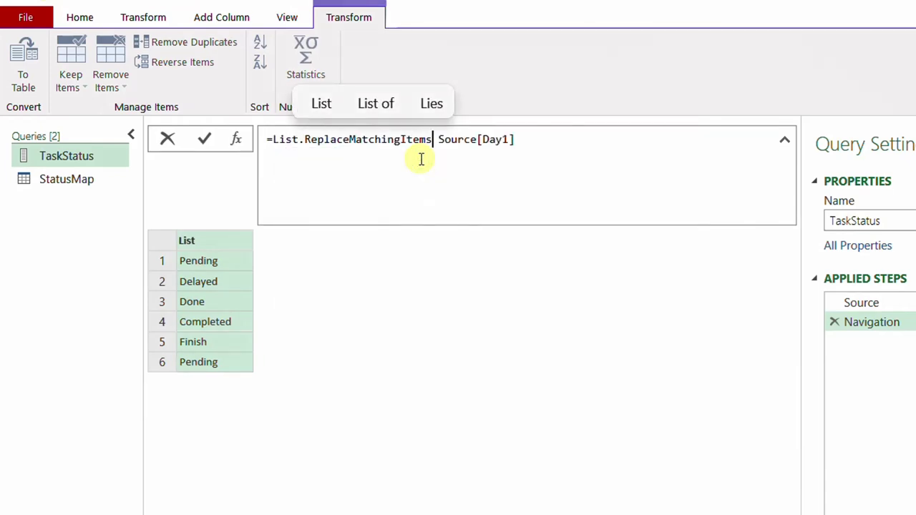
pyautogui.write('(')
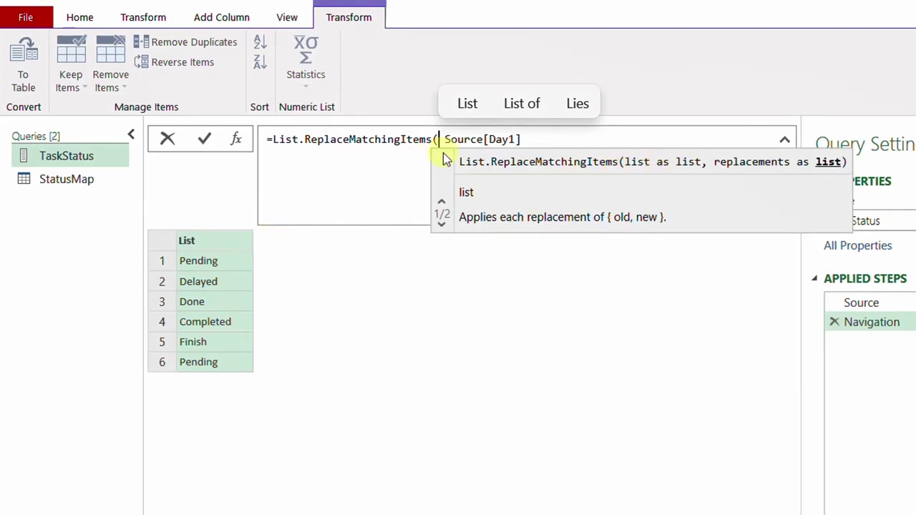
pyautogui.moveTo(464, 139)
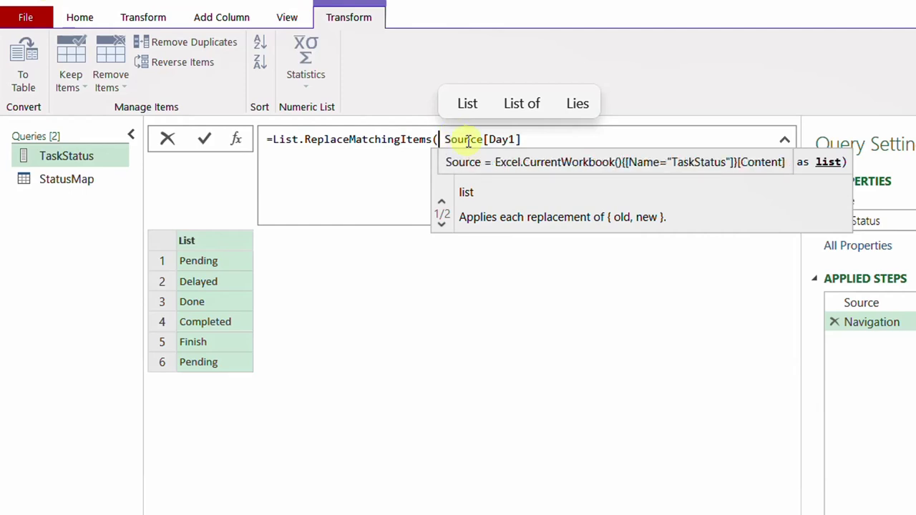
pyautogui.click(532, 139)
pyautogui.write(',')
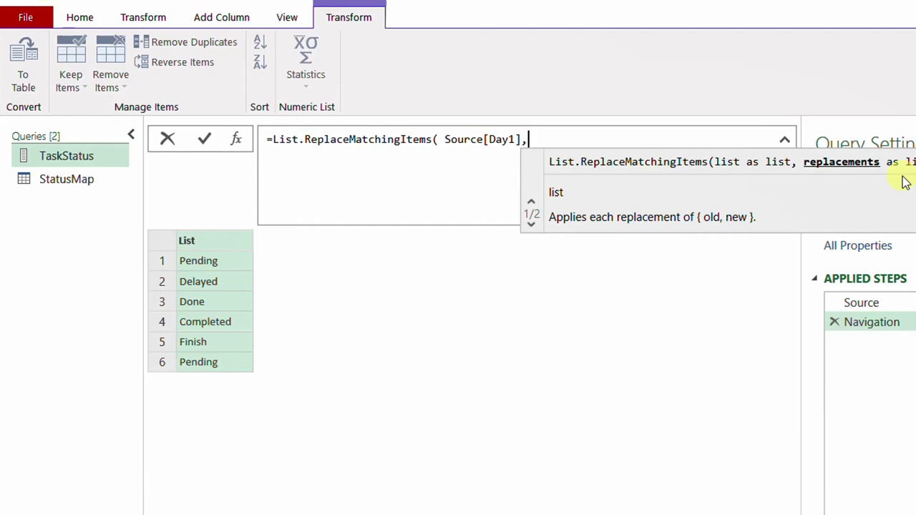
# Step: Open the replacements argument as a nested list with the first old/new pair {"Daelayed","Pending"}
pyautogui.write('{')
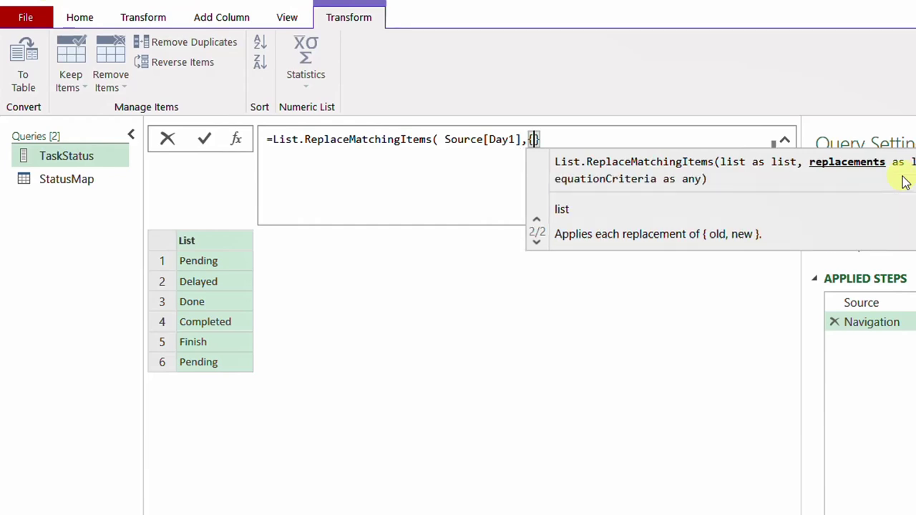
pyautogui.write('{')
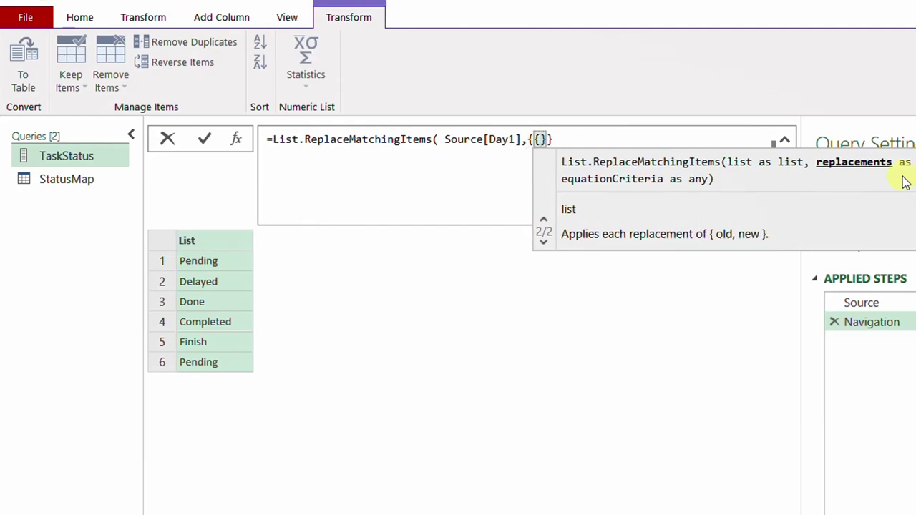
pyautogui.write('"')
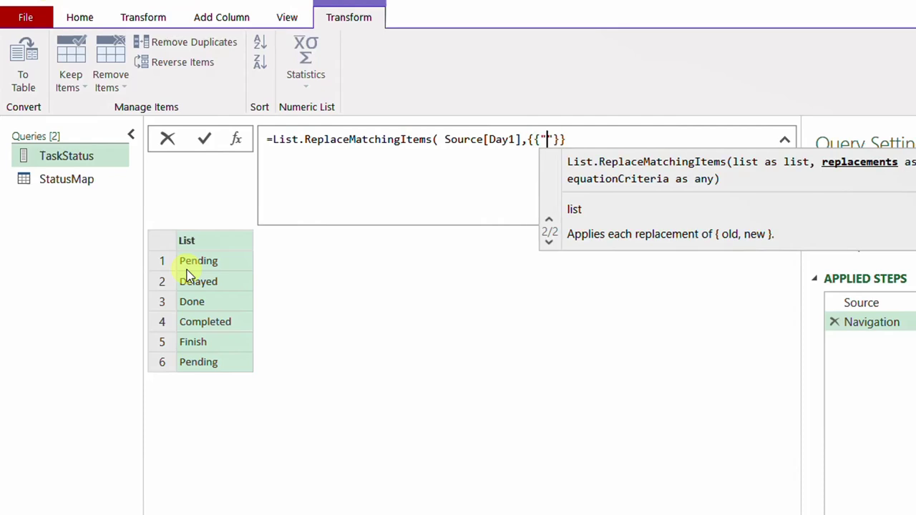
pyautogui.write('Daely')
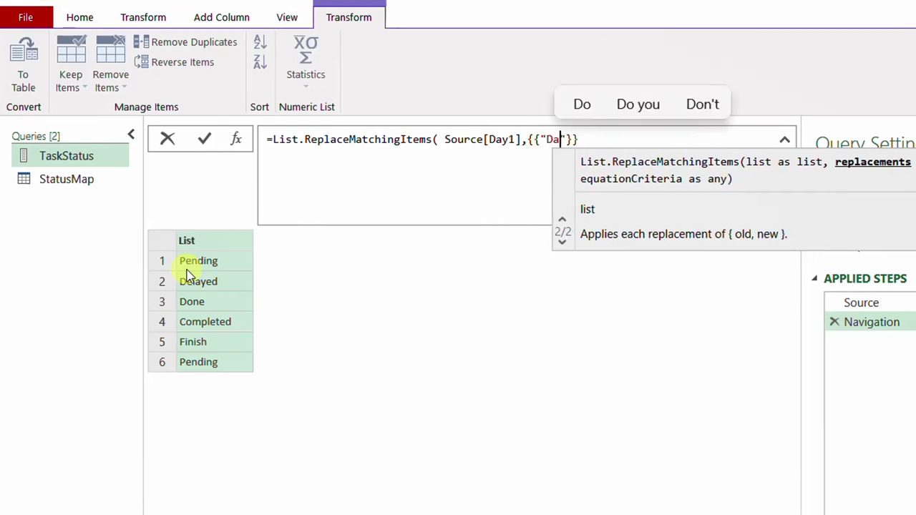
pyautogui.press('BackSpace')
pyautogui.write('ayed"')
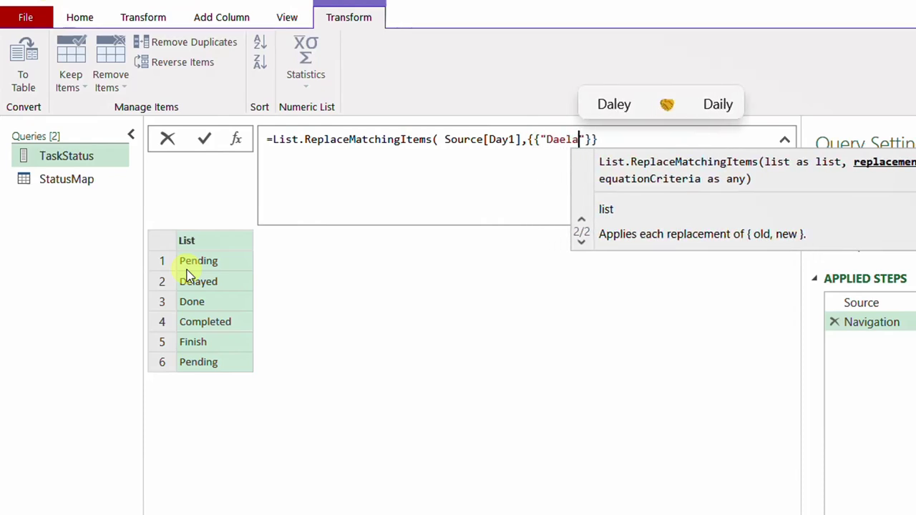
pyautogui.write(',"Pending')
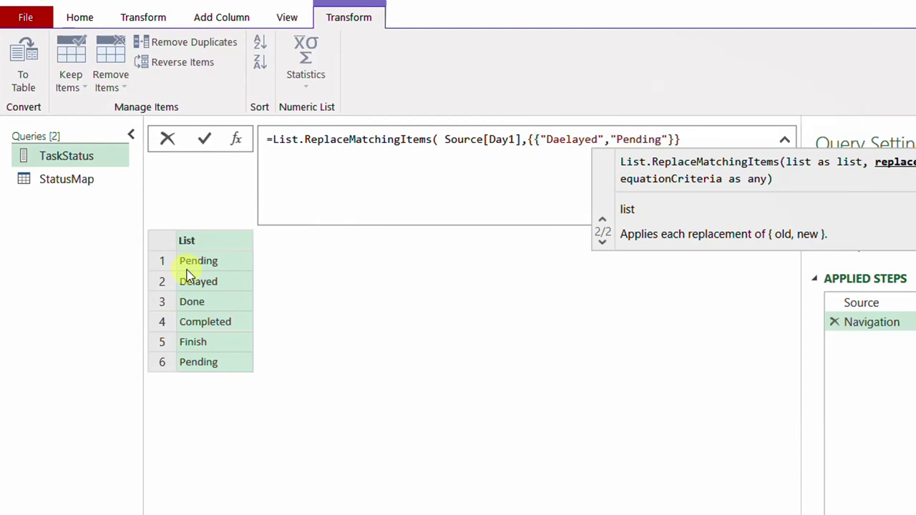
# Step: Add the second old/new pair {"Finish","Done"} to the replacements list in the formula
pyautogui.press('Left')
pyautogui.write(',{Finish"')
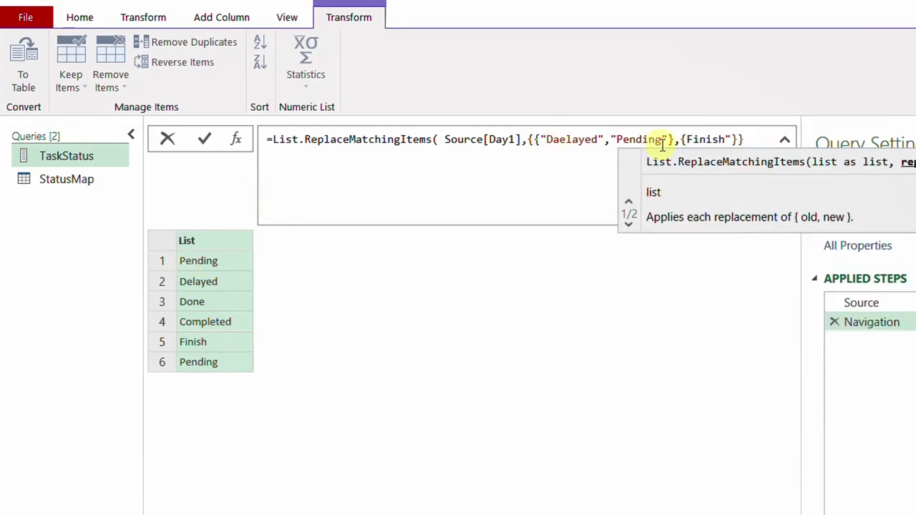
pyautogui.click(684, 139)
pyautogui.write('"')
pyautogui.click(737, 140)
pyautogui.write(',"')
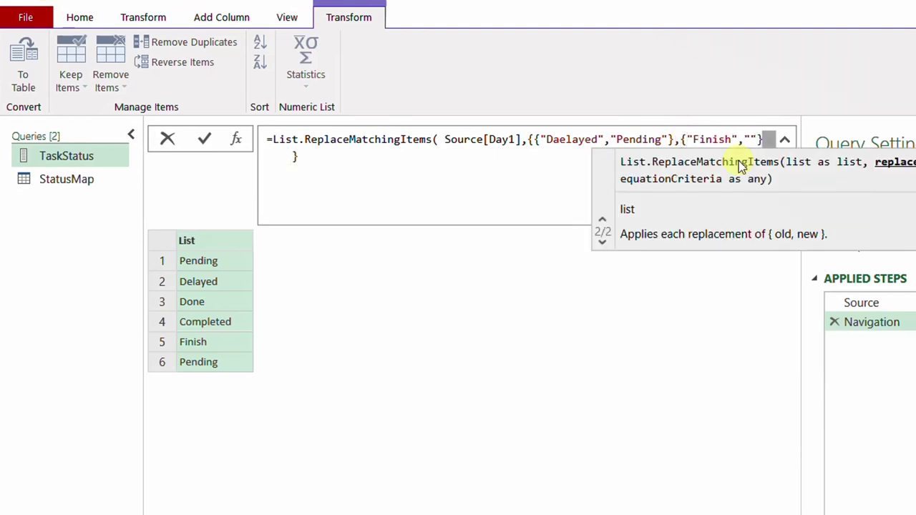
pyautogui.write('Done')
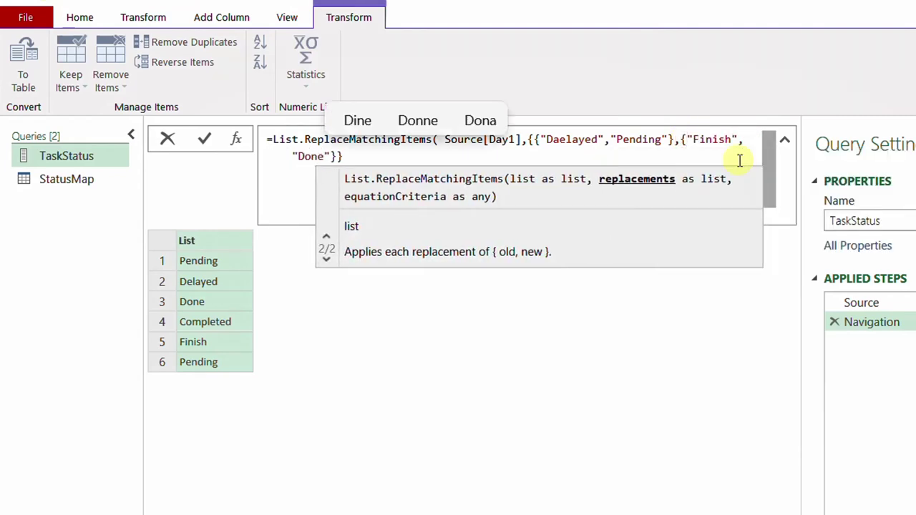
# Step: Close the List.ReplaceMatchingItems formula with a final parenthesis and apply it to the TaskStatus step
pyautogui.click(382, 158)
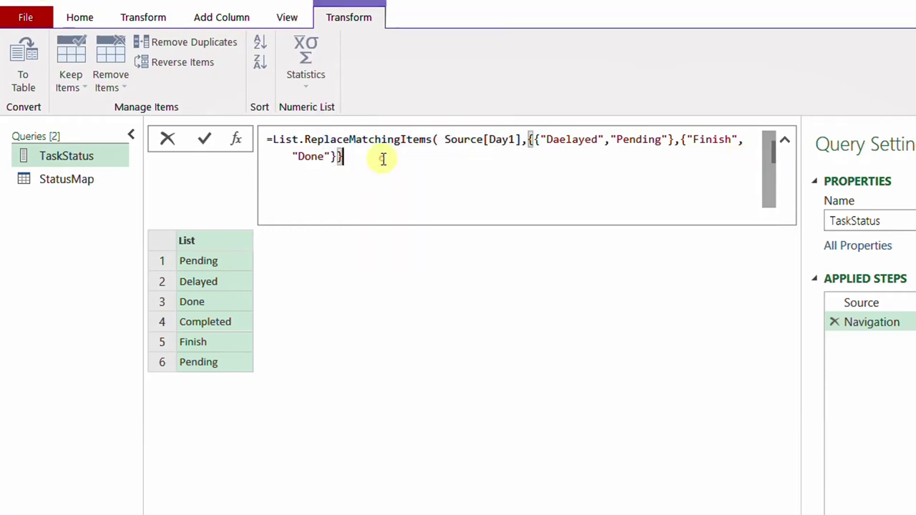
pyautogui.write(')')
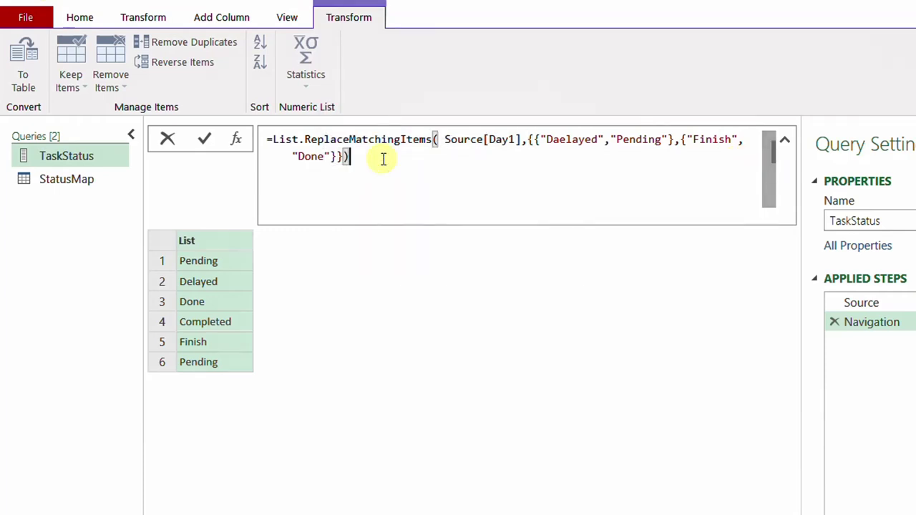
pyautogui.click(205, 139)
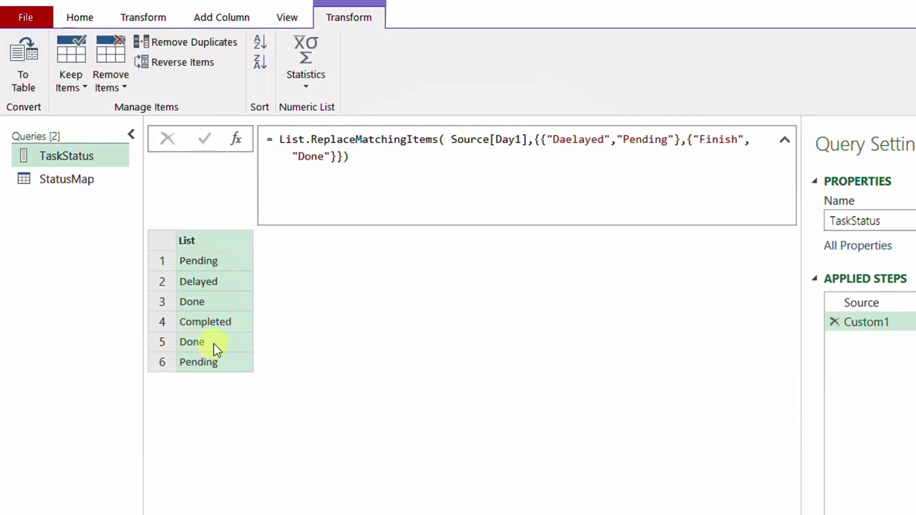
# Step: Correct the misspelled first old value in the replacements list to "Delayed" and apply the formula
pyautogui.click(565, 139)
pyautogui.press('BackSpace')
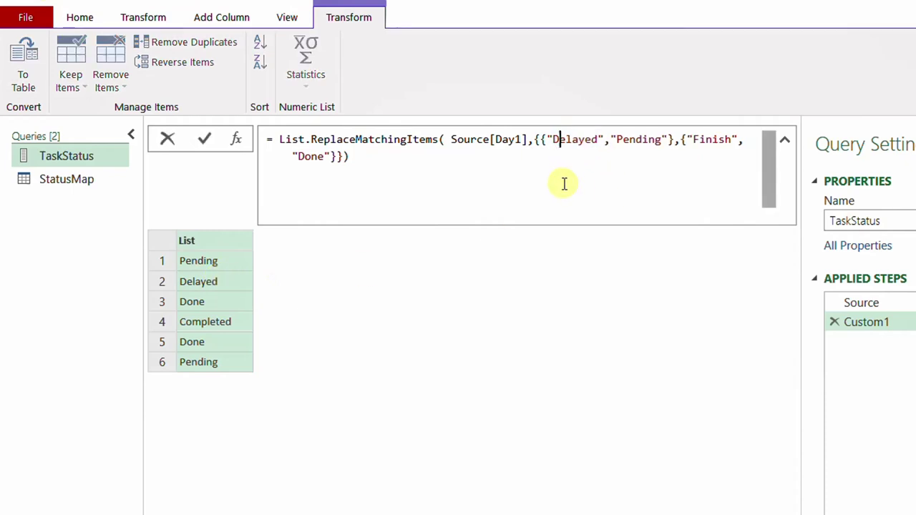
pyautogui.click(207, 139)
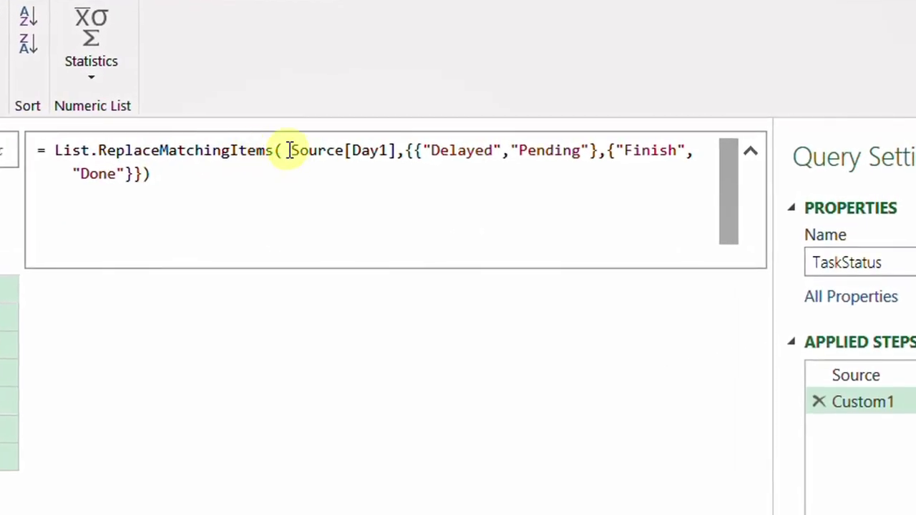
# Step: Review the formula's list and replacement arguments, and open the StatusMap query to examine each Old/New value pair
pyautogui.moveTo(292, 153); pyautogui.dragTo(397, 158)
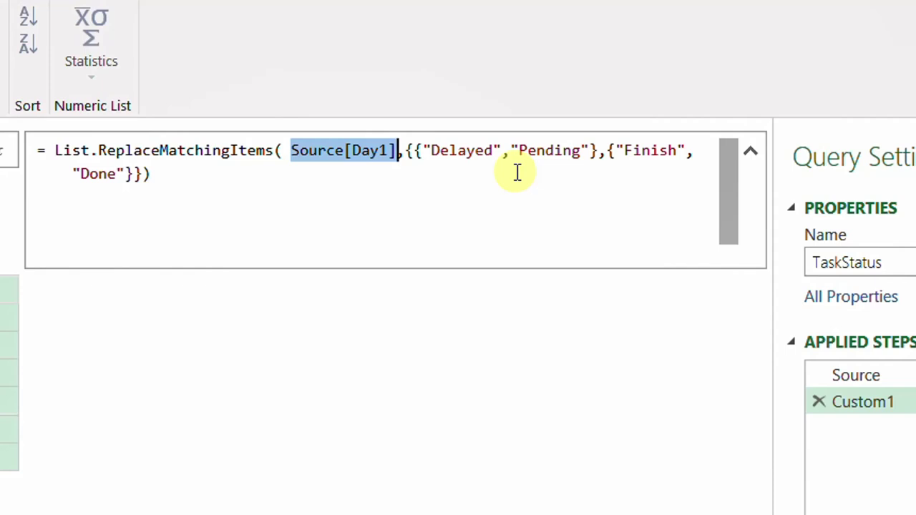
pyautogui.moveTo(432, 153); pyautogui.dragTo(494, 150)
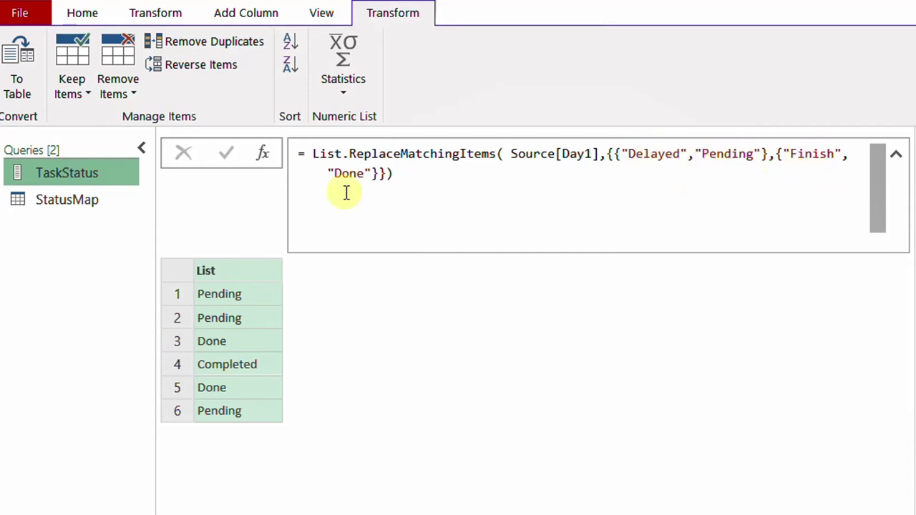
pyautogui.click(72, 204)
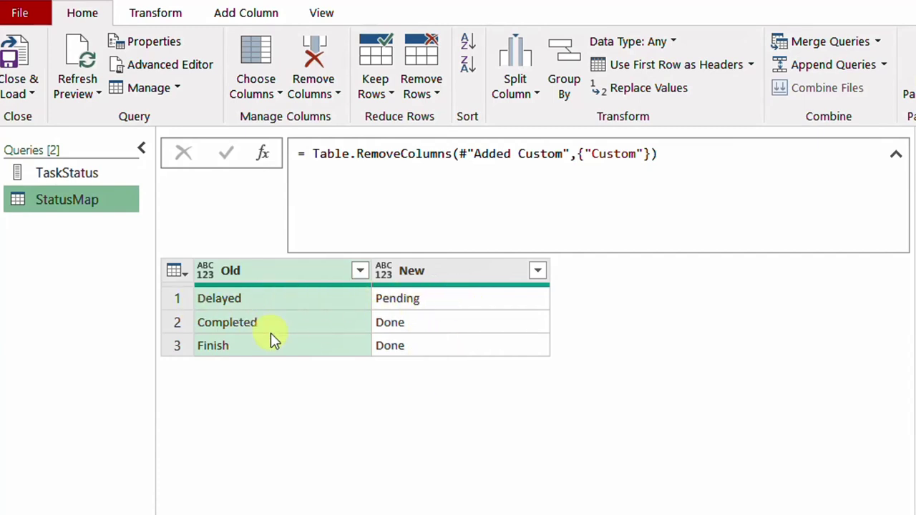
pyautogui.click(258, 303)
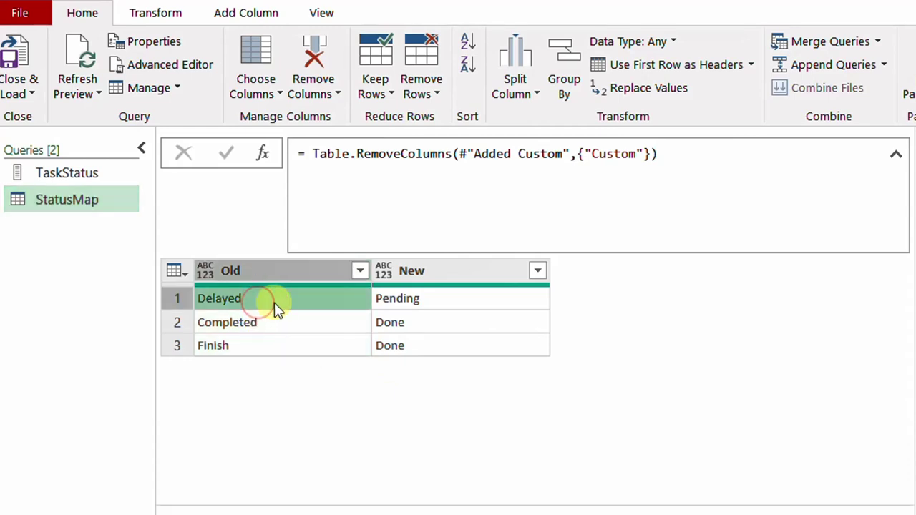
pyautogui.click(426, 299)
pyautogui.click(280, 320)
pyautogui.click(428, 326)
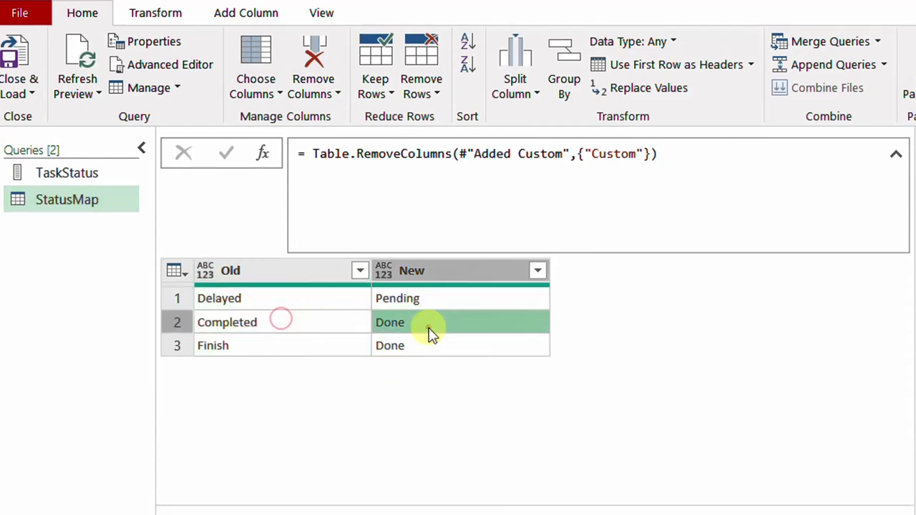
pyautogui.click(278, 345)
pyautogui.click(397, 350)
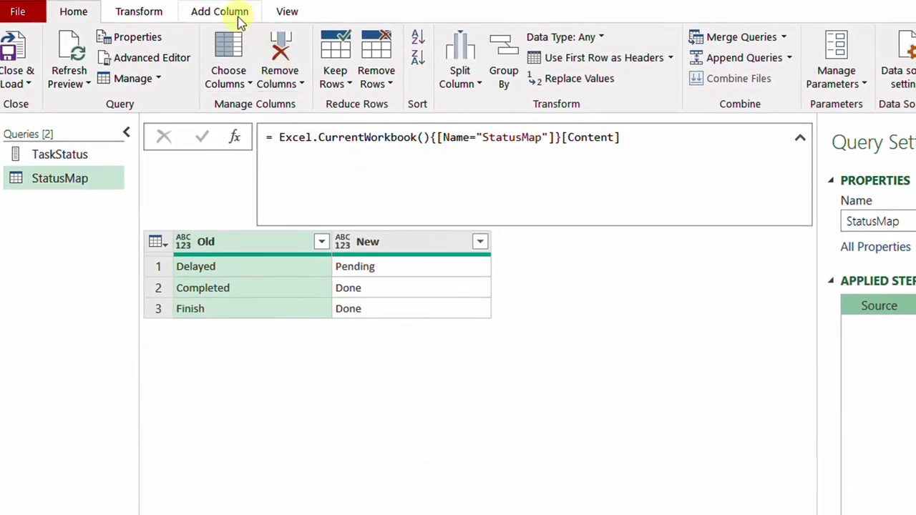
# Step: Add a custom column named Custom to StatusMap with the formula = {[Old],[New]}
pyautogui.click(250, 17)
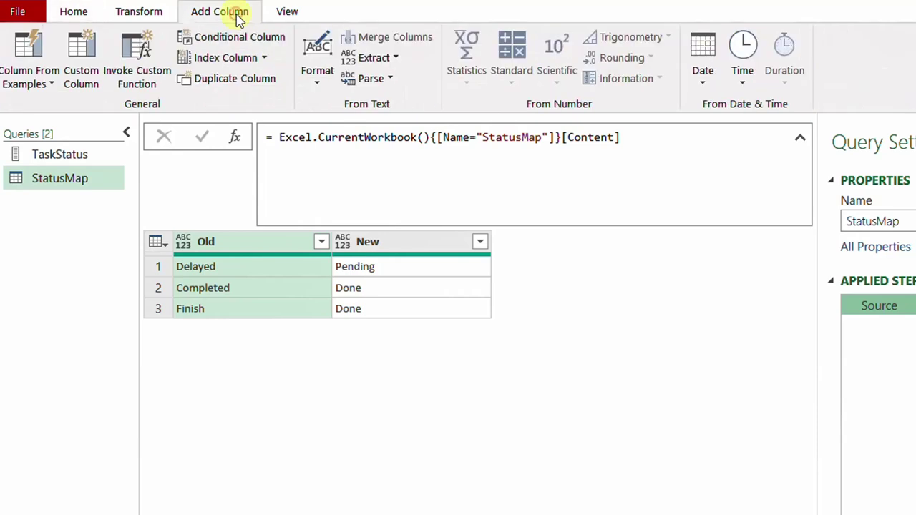
pyautogui.click(81, 53)
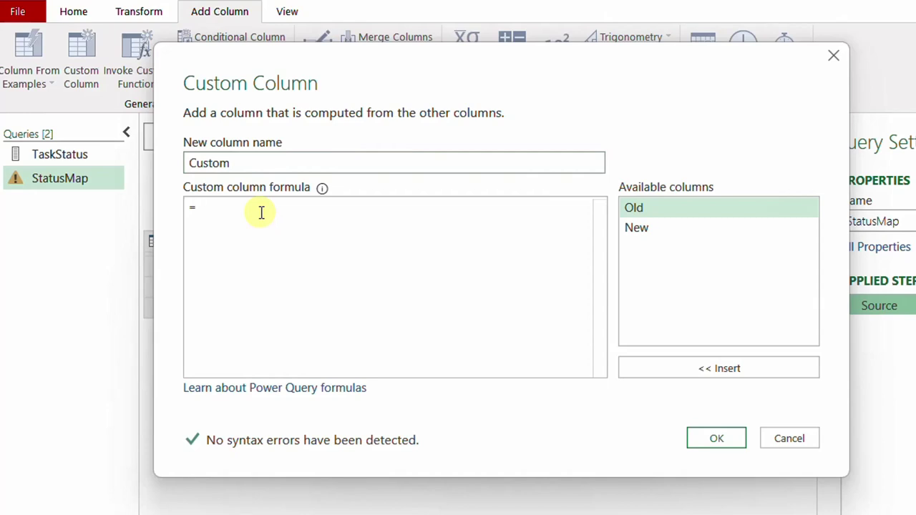
pyautogui.write('{')
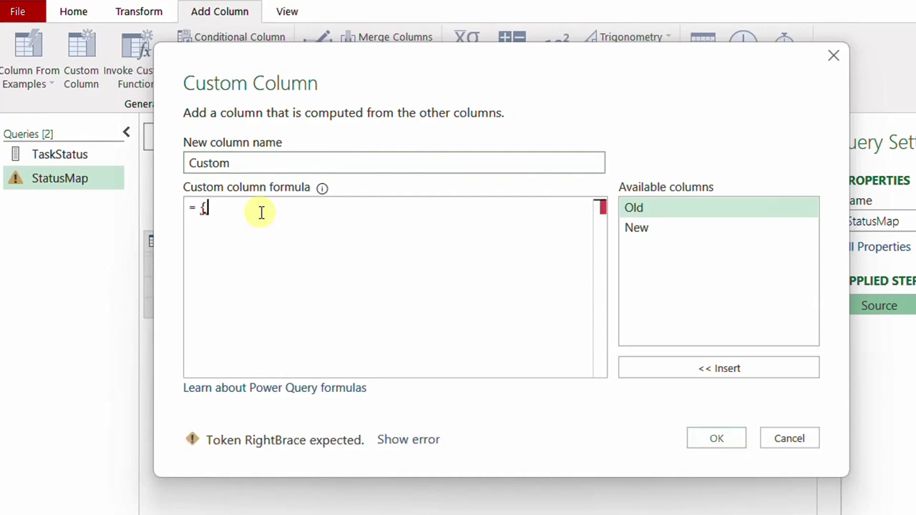
pyautogui.doubleClick(665, 215)
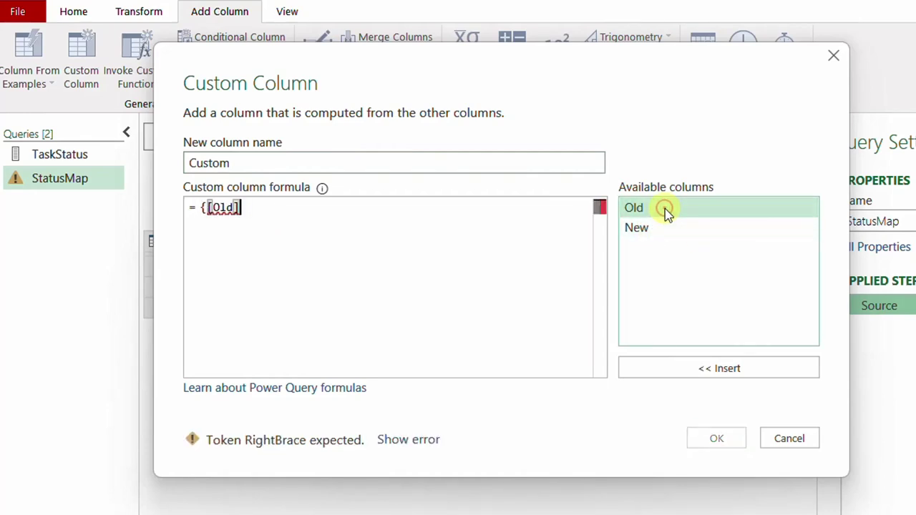
pyautogui.write(',')
pyautogui.doubleClick(659, 233)
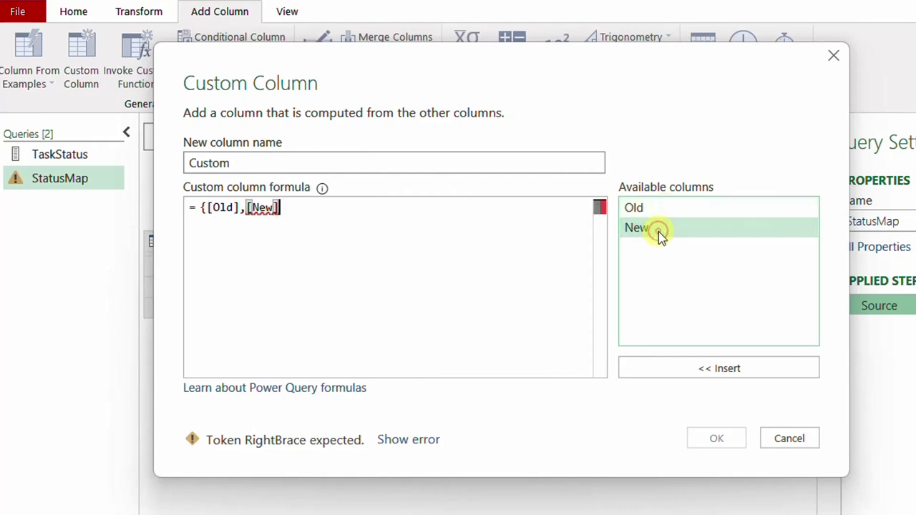
pyautogui.write('}')
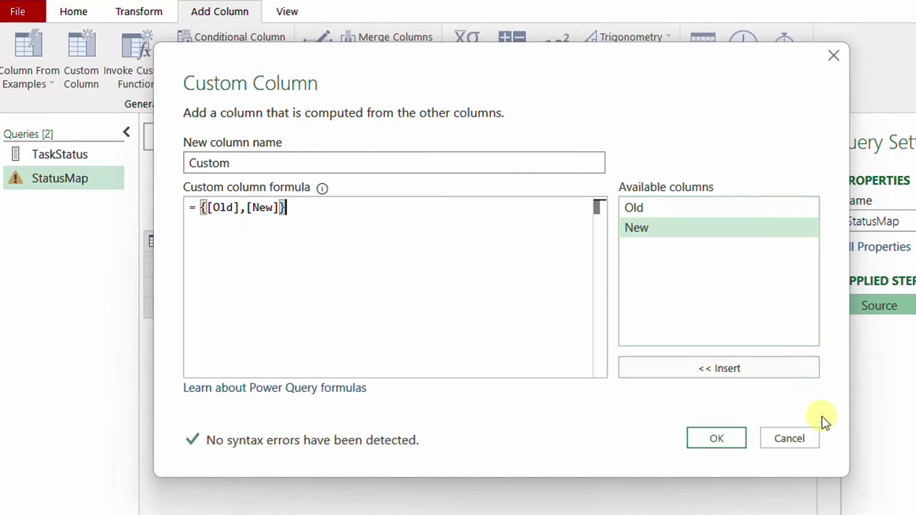
pyautogui.click(740, 439)
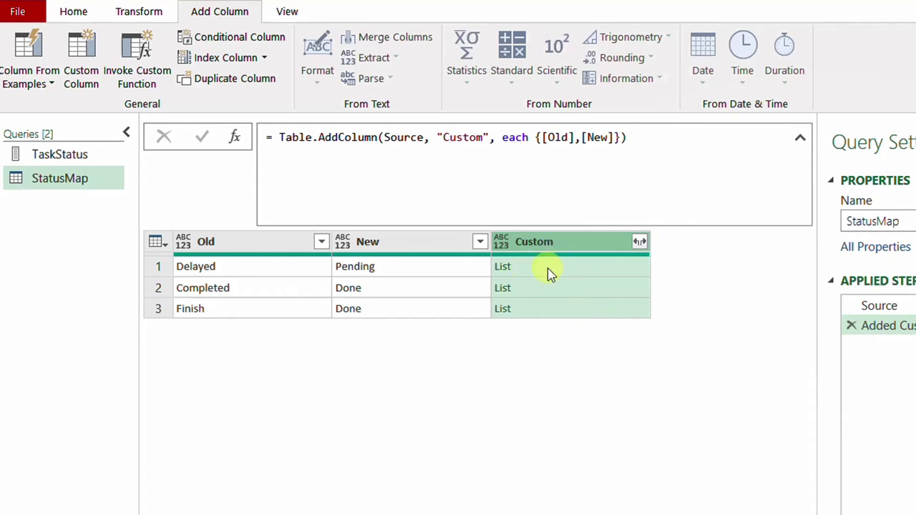
# Step: Preview the nested list in each row of StatusMap's Custom column, enlarging the preview area
pyautogui.click(602, 271)
pyautogui.moveTo(422, 450); pyautogui.dragTo(419, 383)
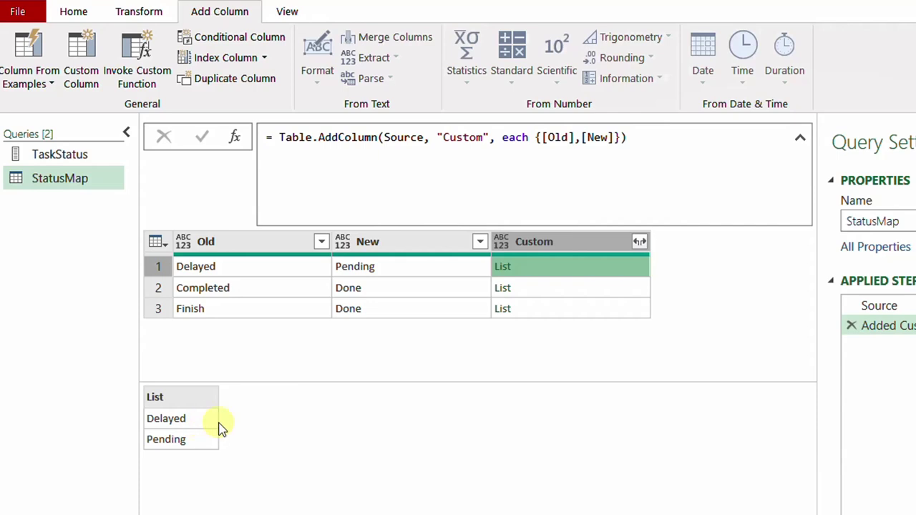
pyautogui.click(571, 290)
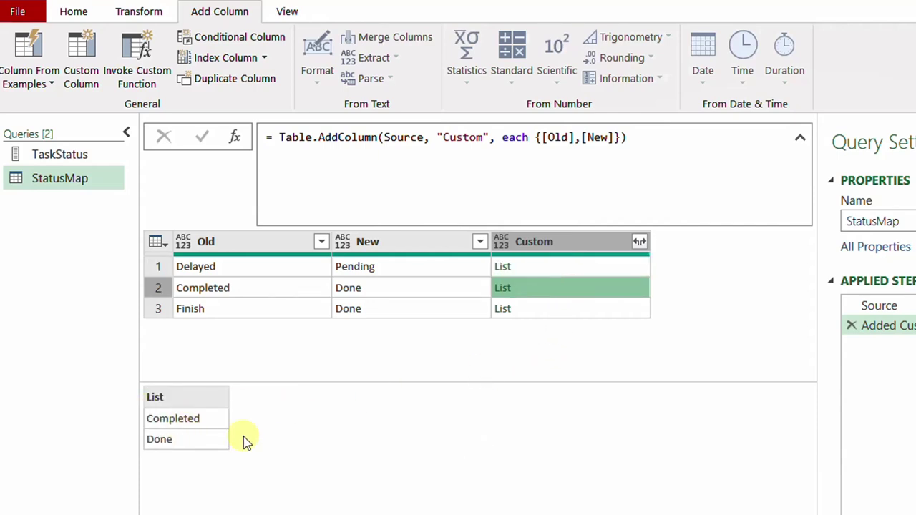
pyautogui.click(590, 309)
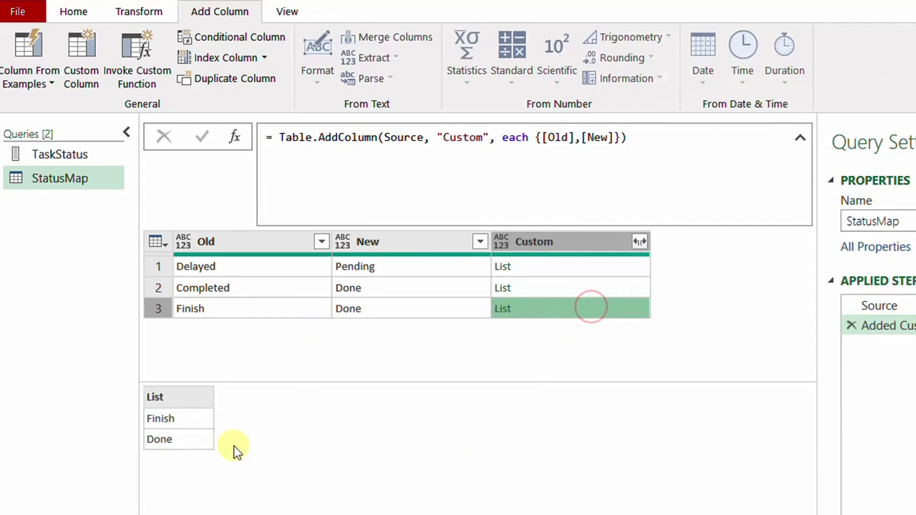
pyautogui.click(551, 269)
pyautogui.click(554, 288)
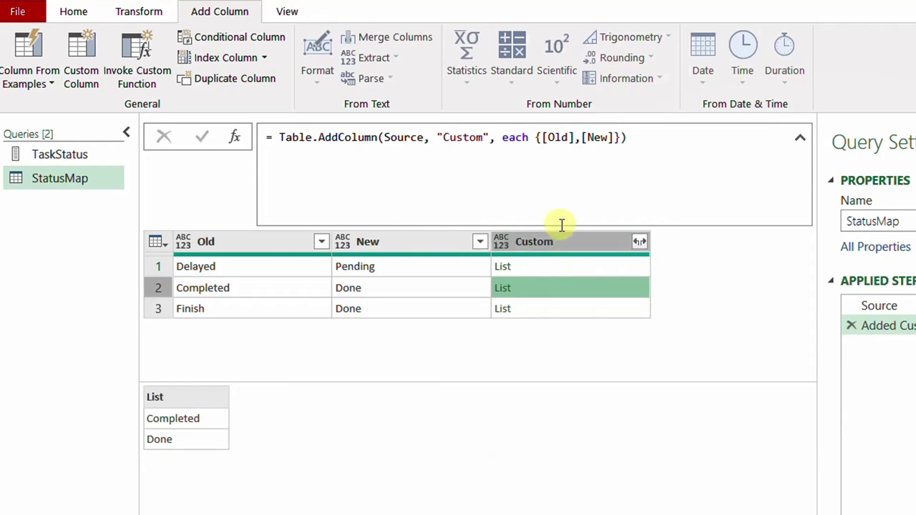
# Step: Append [Custom] to the Table.AddColumn formula and apply it so StatusMap returns the Custom column as a list
pyautogui.click(654, 140)
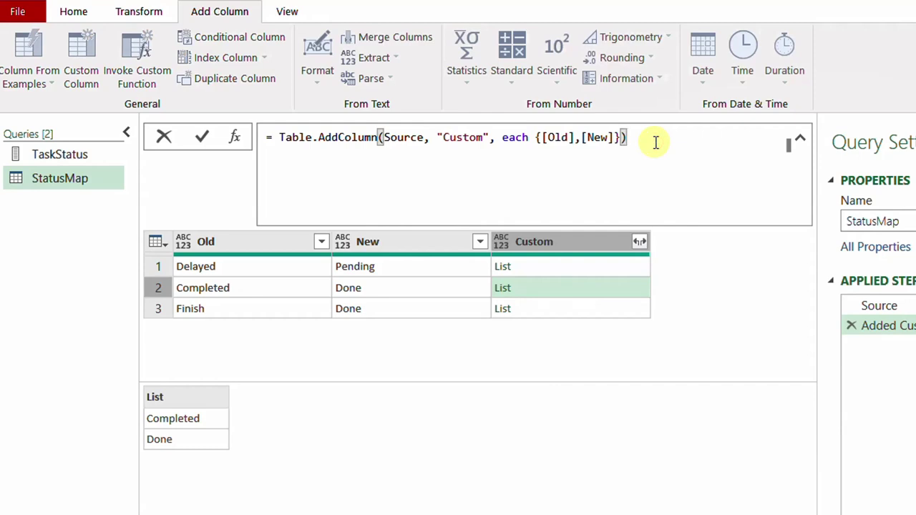
pyautogui.write('[New]})[')
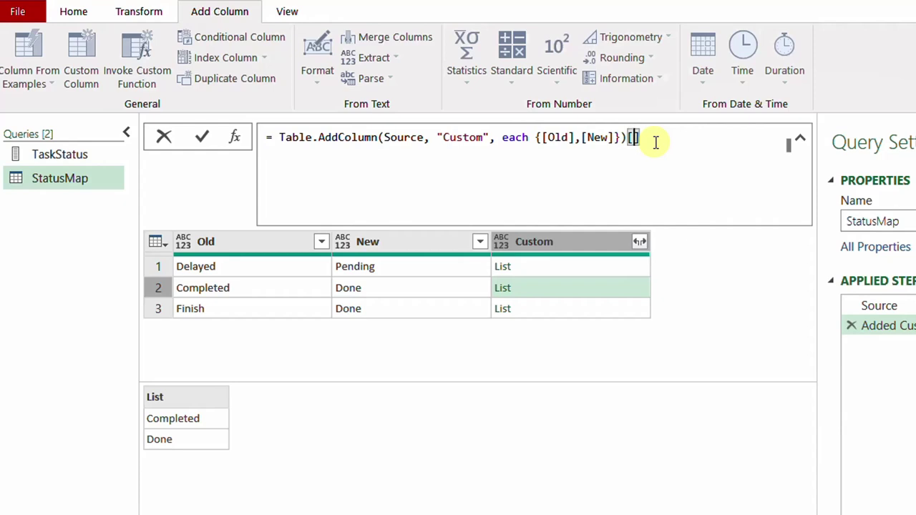
pyautogui.write('Custom')
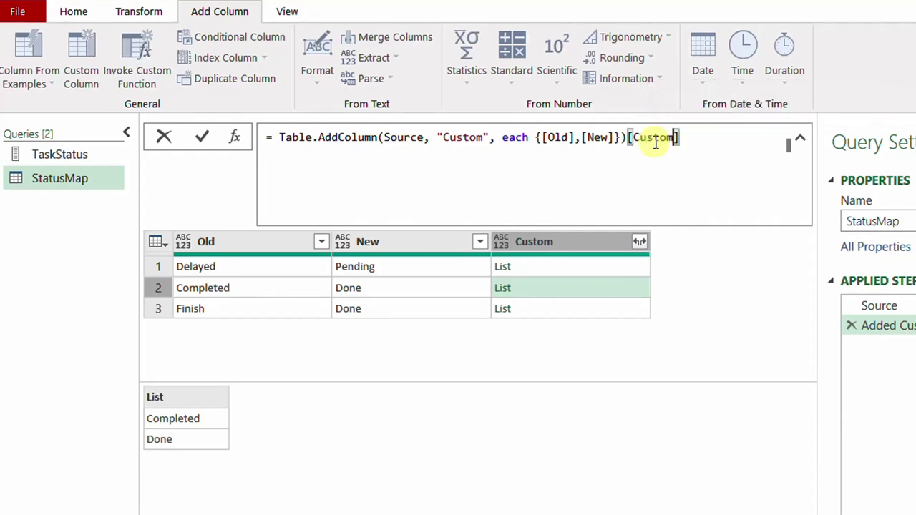
pyautogui.click(203, 141)
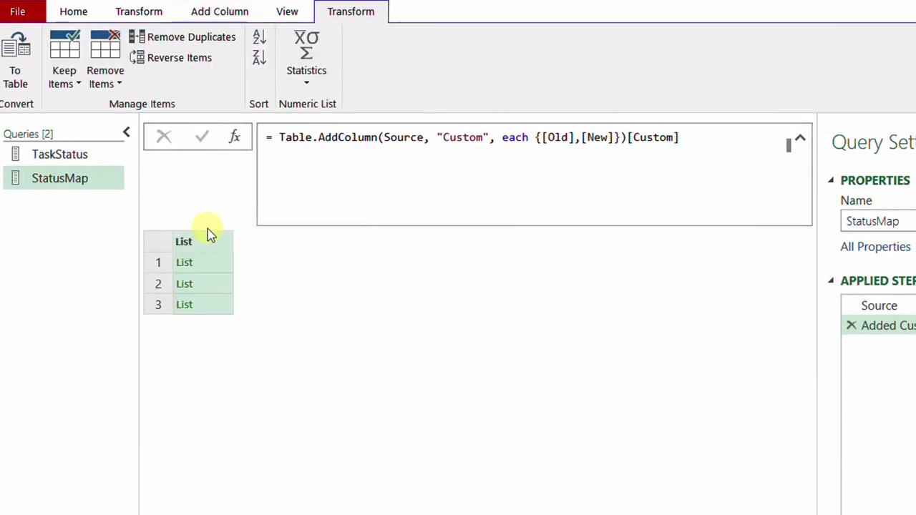
# Step: Examine the old/new pair inside each nested list of the StatusMap list
pyautogui.click(225, 265)
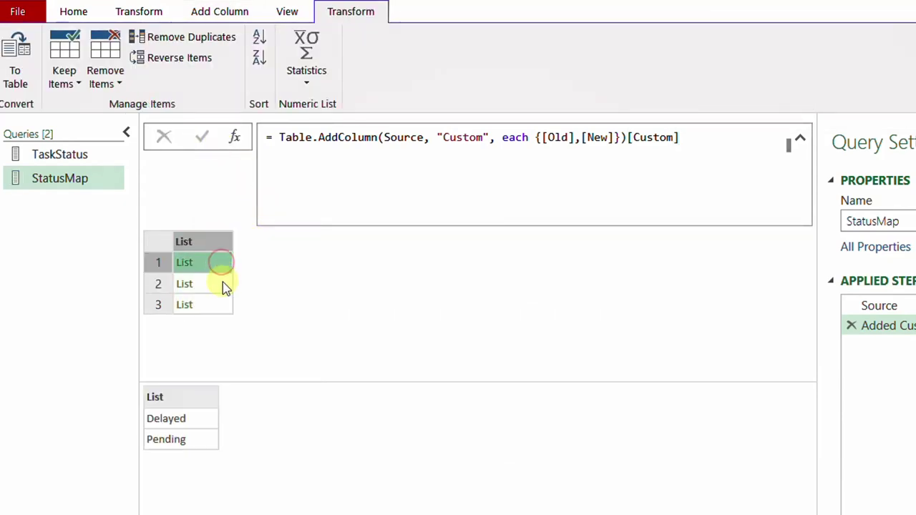
pyautogui.click(221, 284)
pyautogui.click(222, 305)
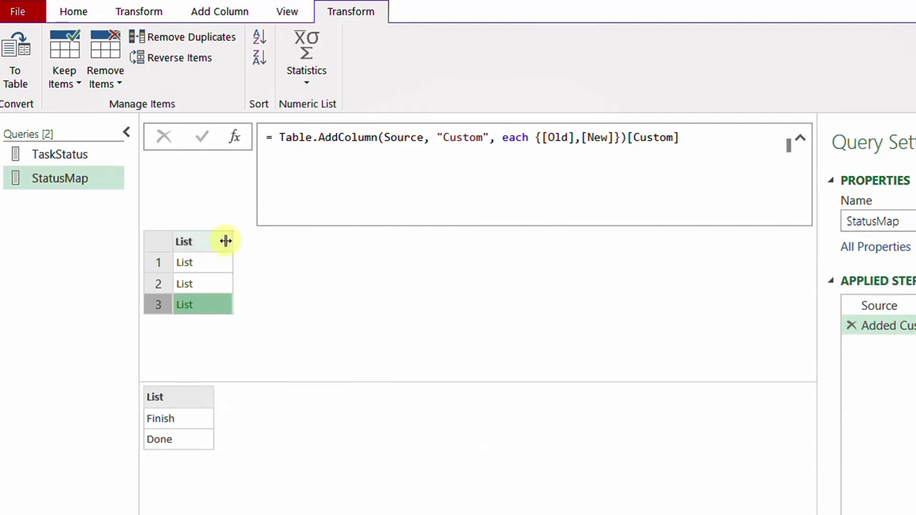
pyautogui.click(225, 242)
pyautogui.click(226, 263)
pyautogui.click(221, 283)
pyautogui.click(222, 304)
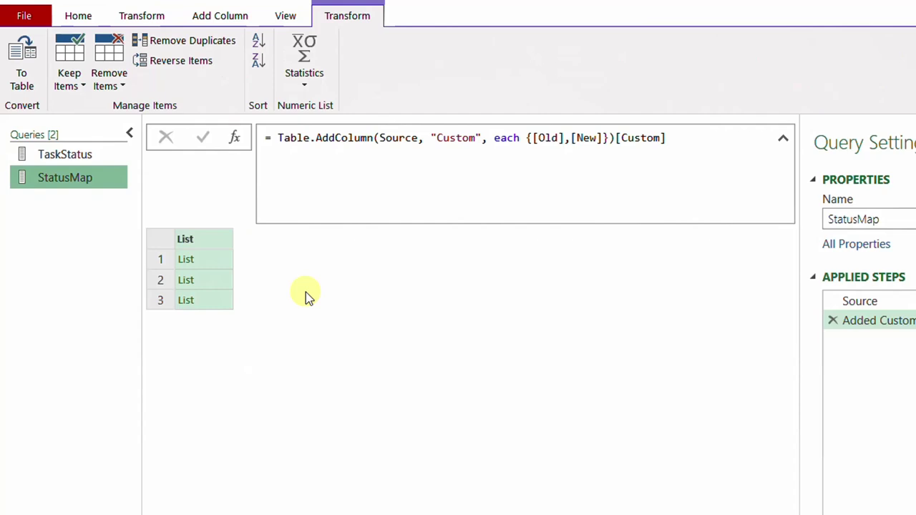
pyautogui.click(223, 265)
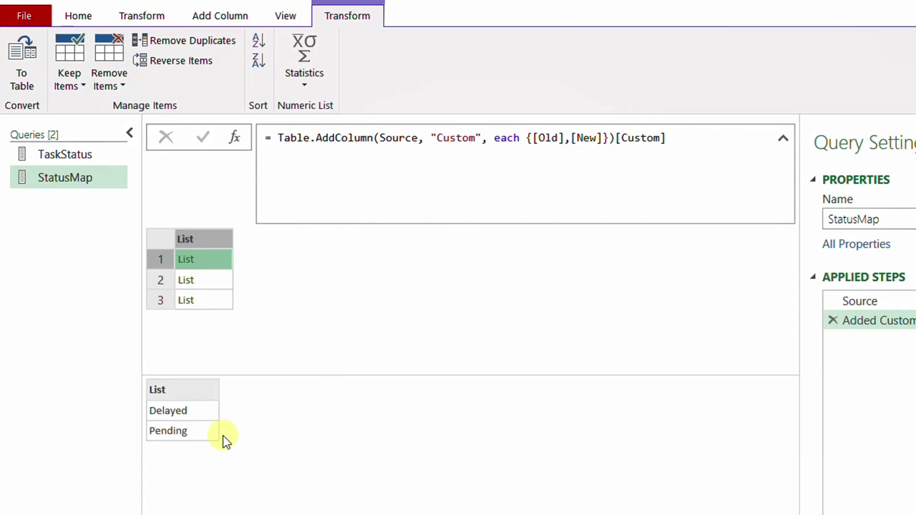
# Step: Delete the Custom1 step from the TaskStatus query, leaving only Source
pyautogui.click(75, 155)
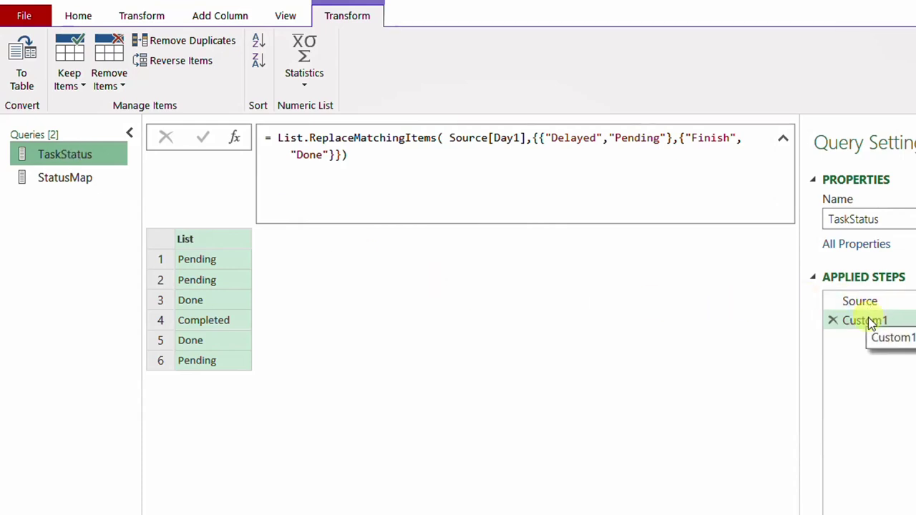
pyautogui.click(832, 320)
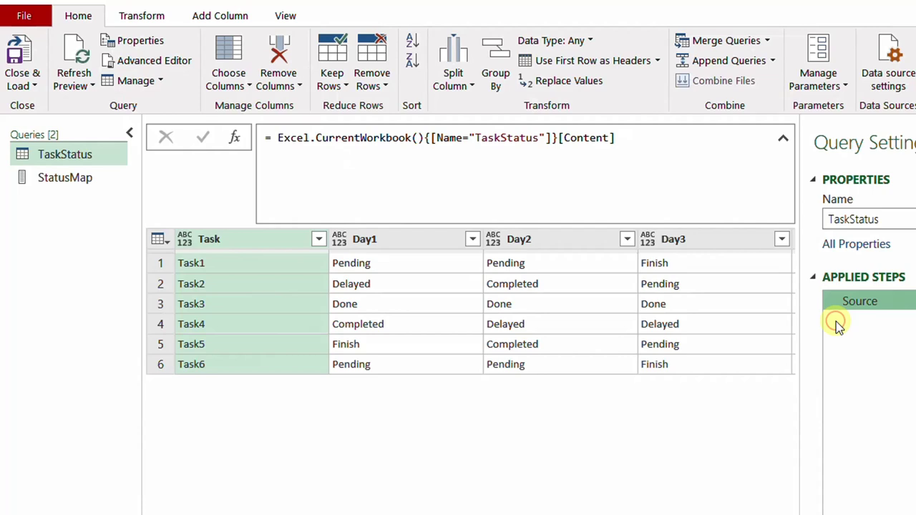
pyautogui.click(835, 321)
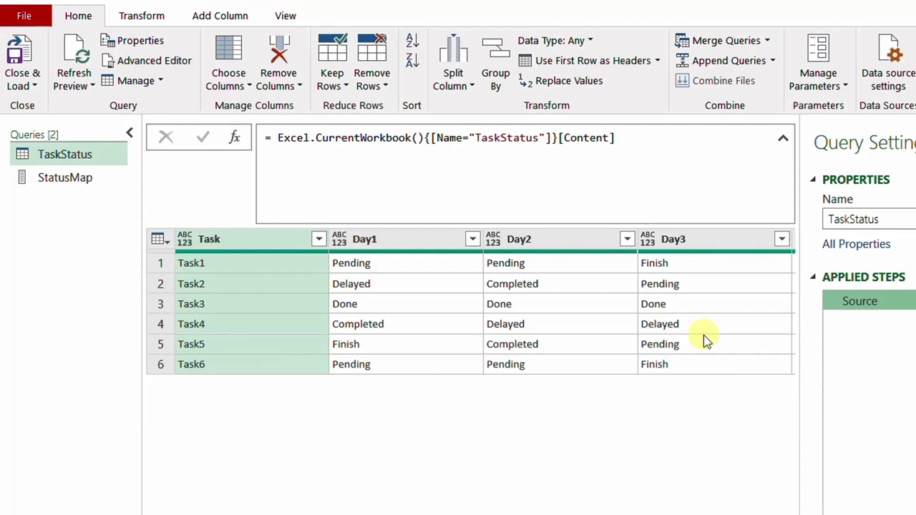
# Step: Add a step to the TaskStatus query with the formula = Table.ToColumns(Source) to split the table into a list of column lists
pyautogui.click(235, 138)
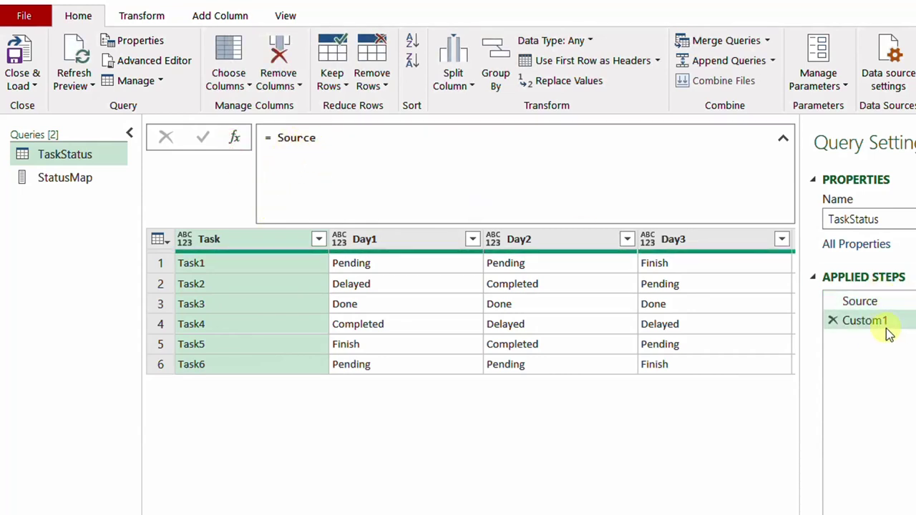
pyautogui.click(270, 137)
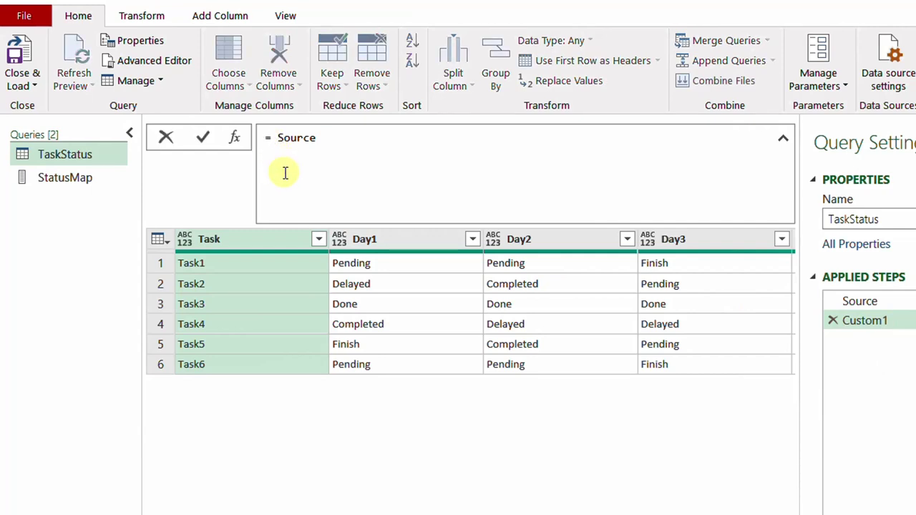
pyautogui.write('Table.')
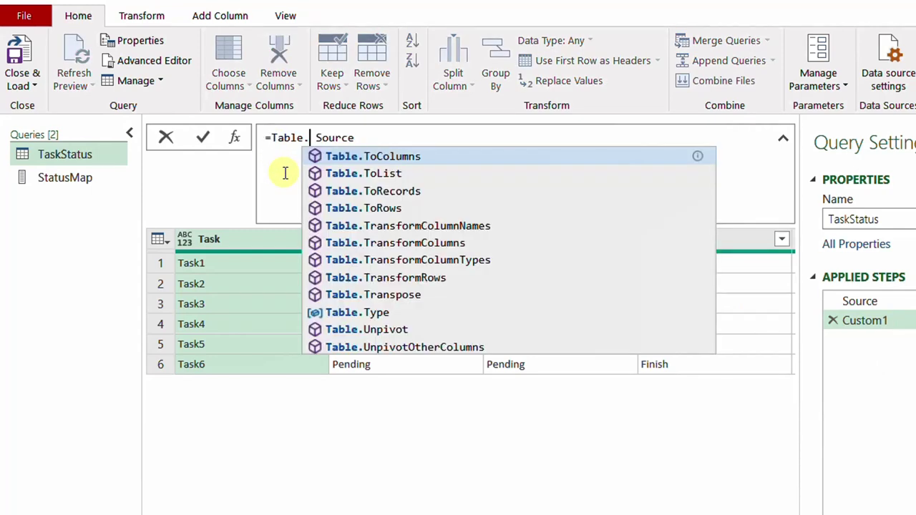
pyautogui.click(386, 158)
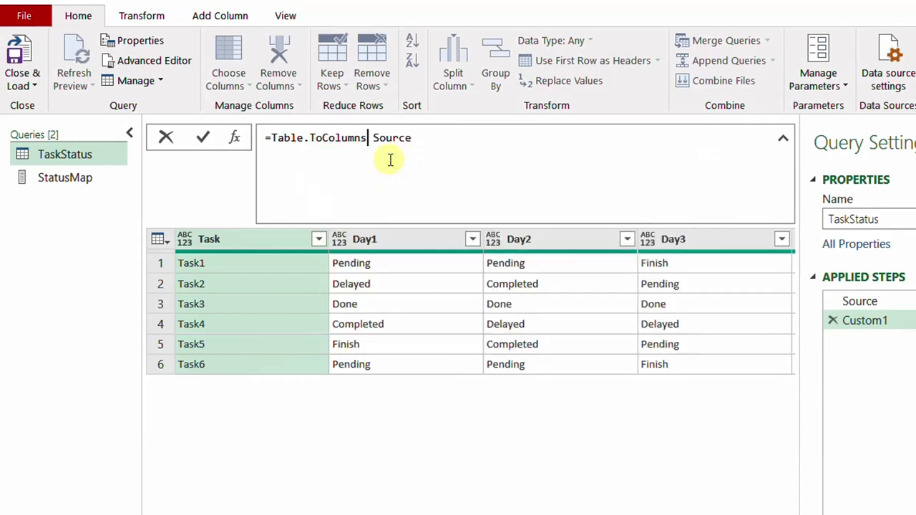
pyautogui.write('(')
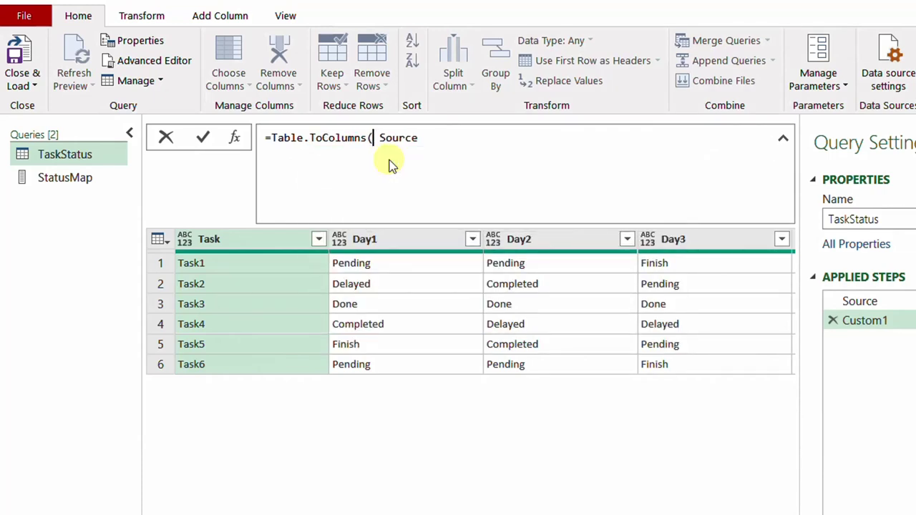
pyautogui.write(')')
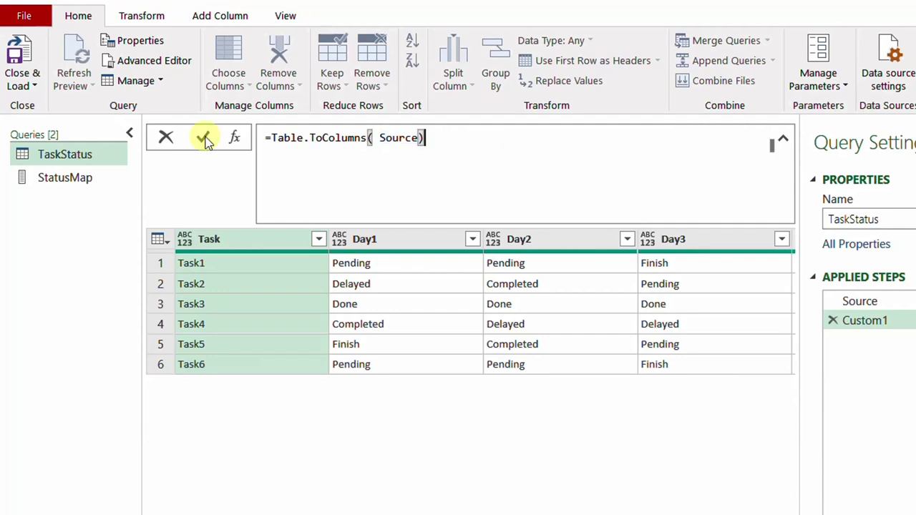
pyautogui.click(204, 138)
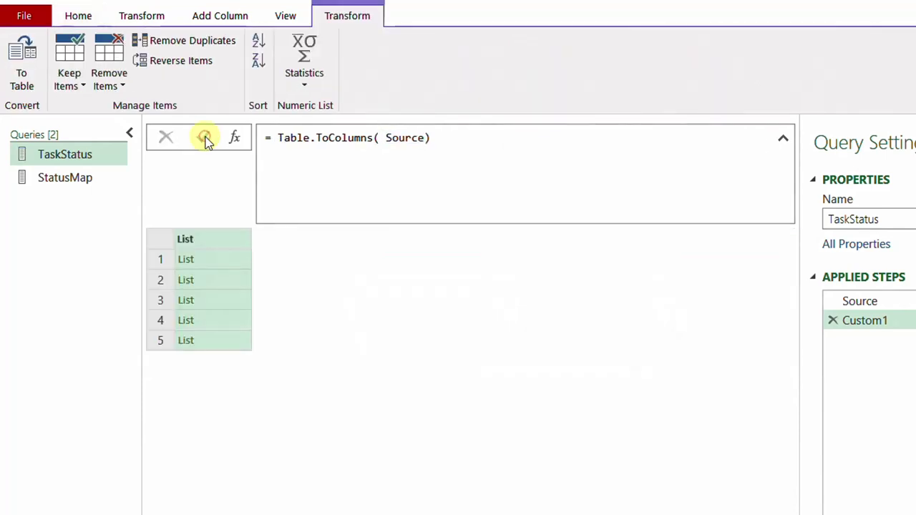
# Step: Preview the nested lists in the rows of the Table.ToColumns result
pyautogui.click(211, 258)
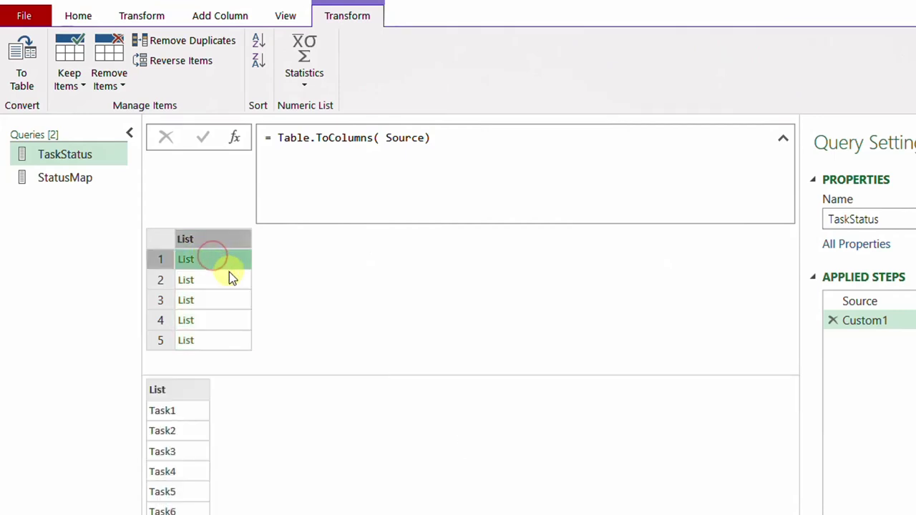
pyautogui.click(229, 278)
pyautogui.click(231, 301)
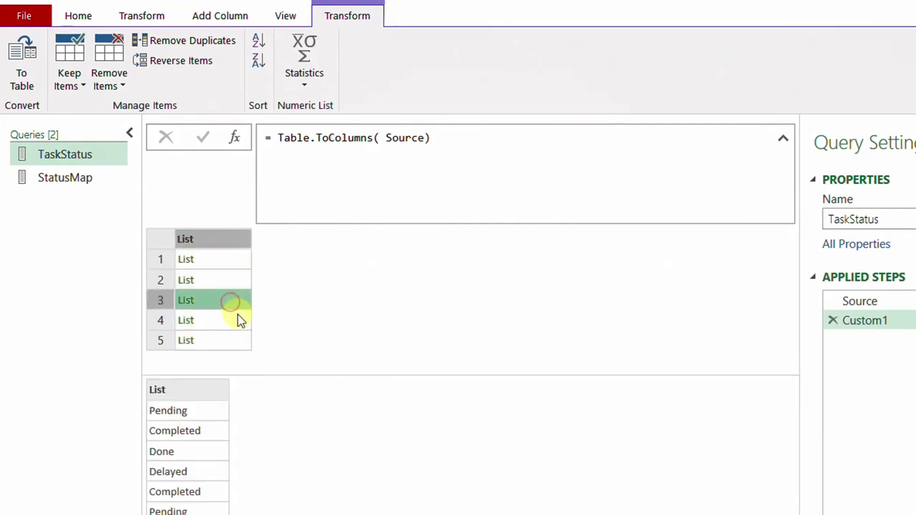
pyautogui.click(229, 341)
pyautogui.click(235, 259)
pyautogui.click(236, 280)
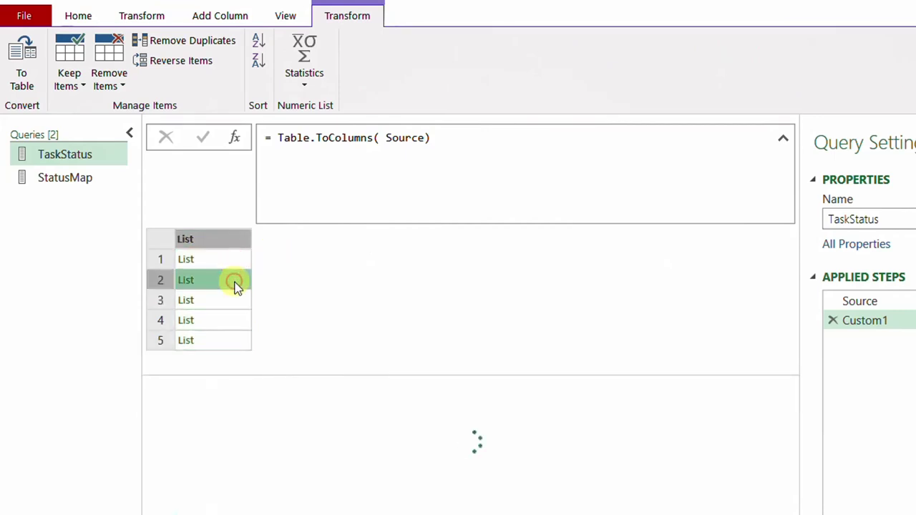
pyautogui.click(237, 300)
# Step: Compare the Source step's table with each of the five nested lists in the Custom1 step
pyautogui.click(874, 303)
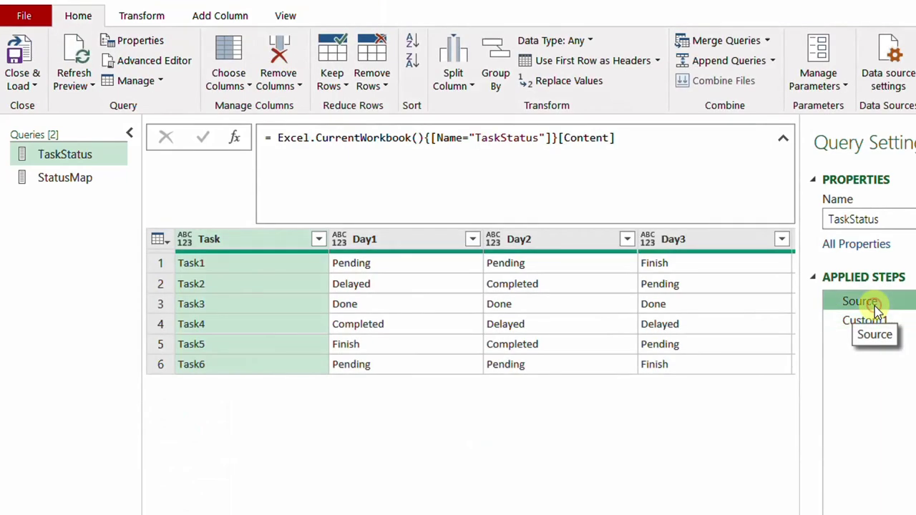
pyautogui.click(880, 321)
pyautogui.click(230, 262)
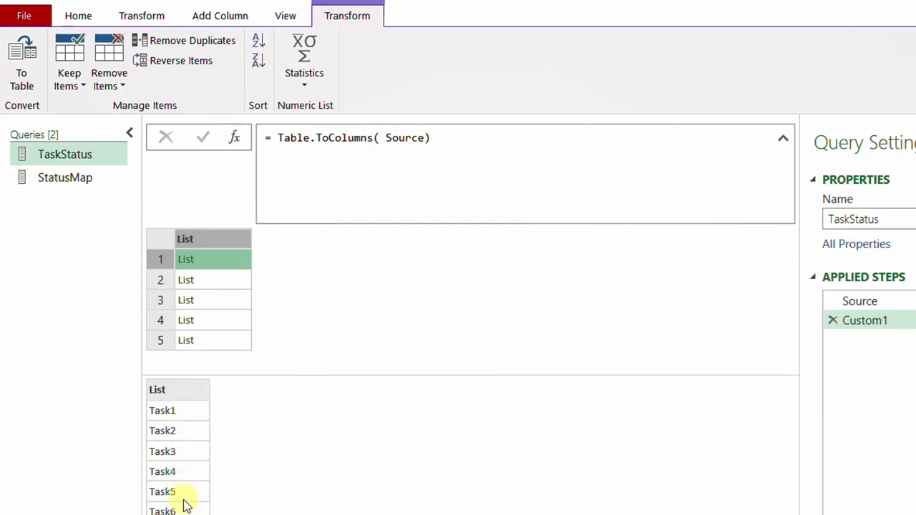
pyautogui.click(220, 283)
pyautogui.click(221, 300)
pyautogui.click(221, 319)
pyautogui.click(222, 340)
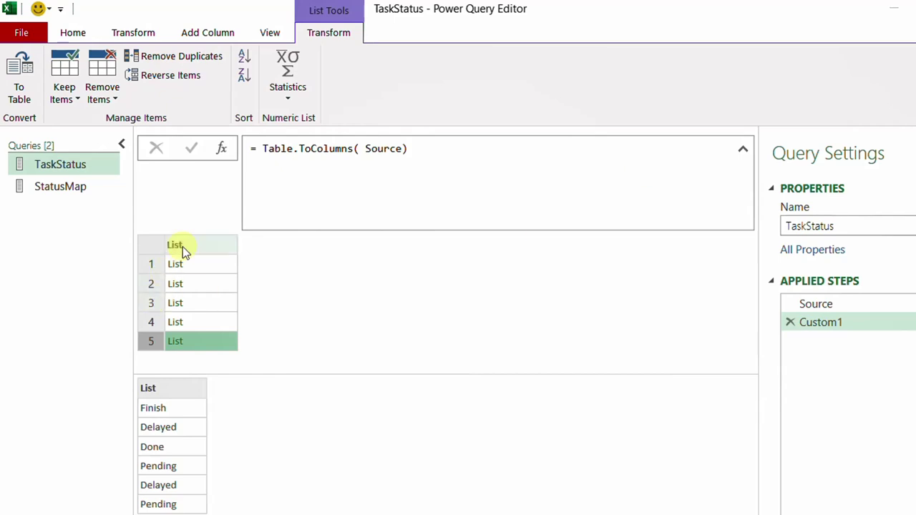
# Step: Convert the list of column lists to a table, with delimiter None and extra columns shown as errors
pyautogui.click(179, 246)
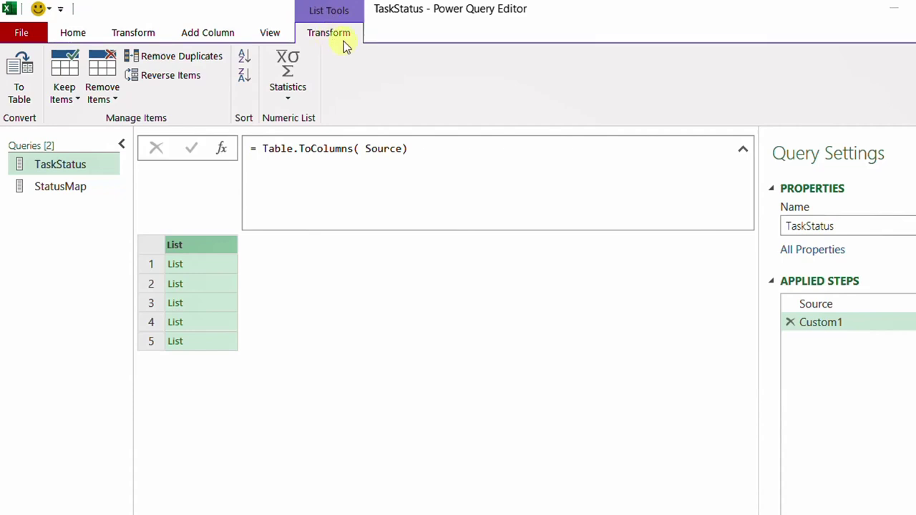
pyautogui.click(22, 92)
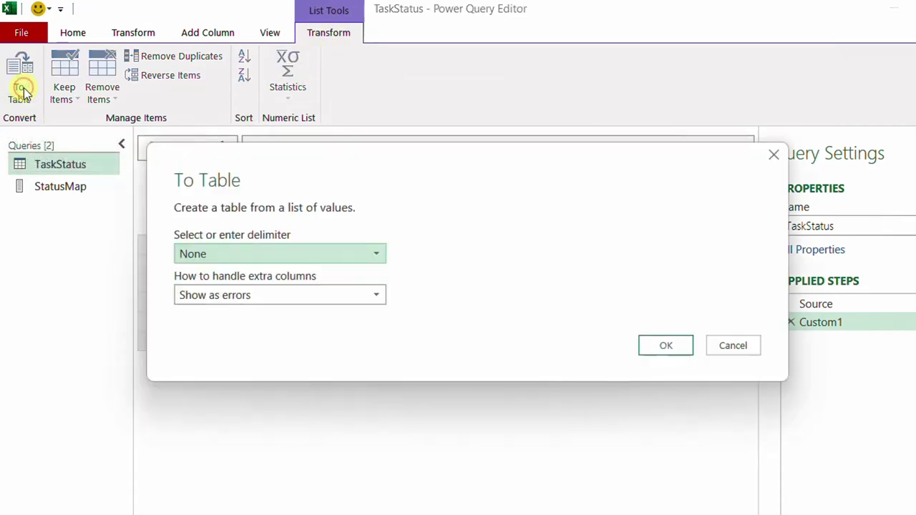
pyautogui.click(650, 346)
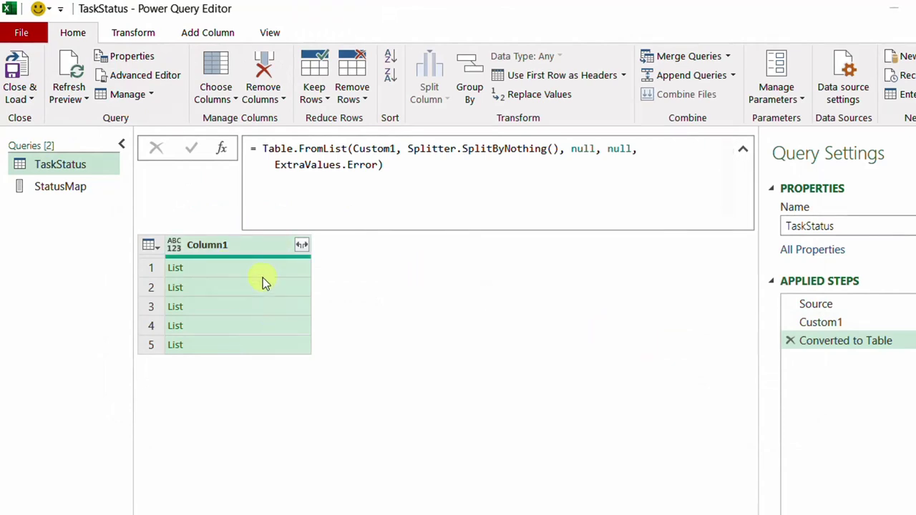
# Step: Add a custom column named Custom to TaskStatus with the formula List.ReplaceMatchingItems([Column1],StatusMap)
pyautogui.moveTo(247, 258)
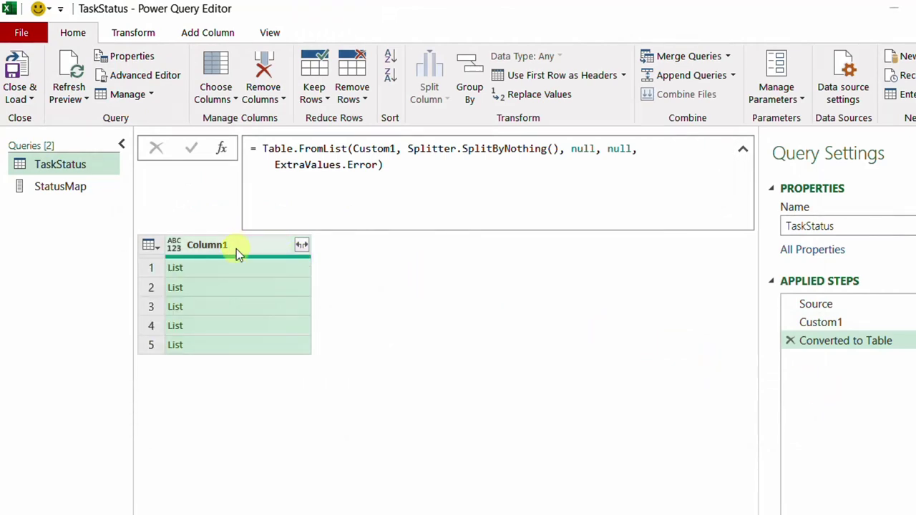
pyautogui.click(225, 34)
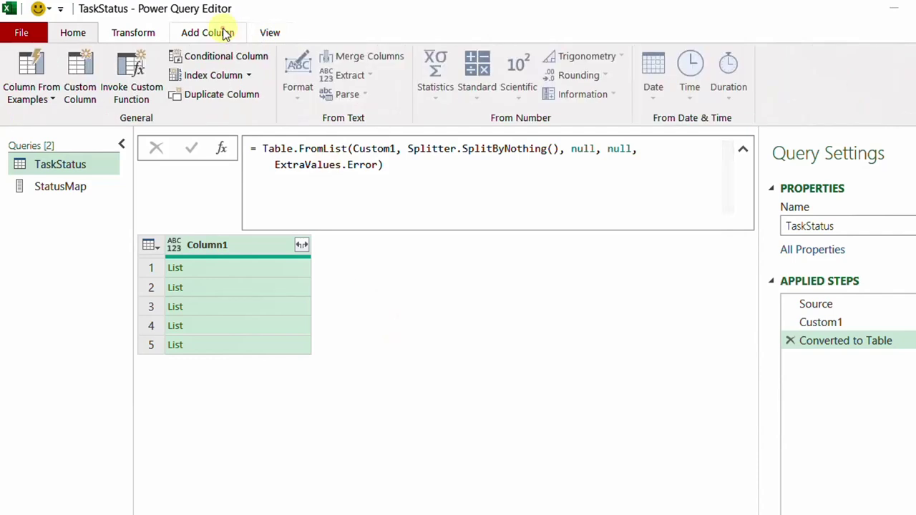
pyautogui.click(80, 75)
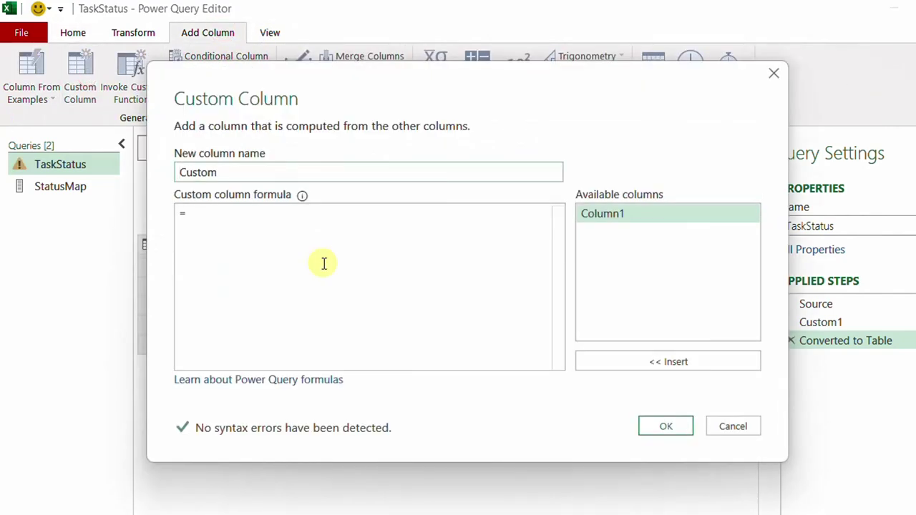
pyautogui.click(239, 207)
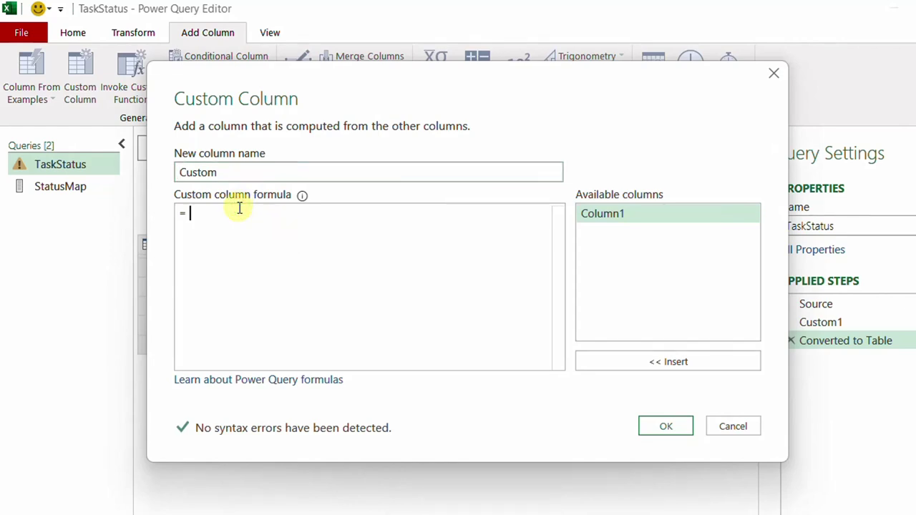
pyautogui.moveTo(337, 86); pyautogui.dragTo(542, 100)
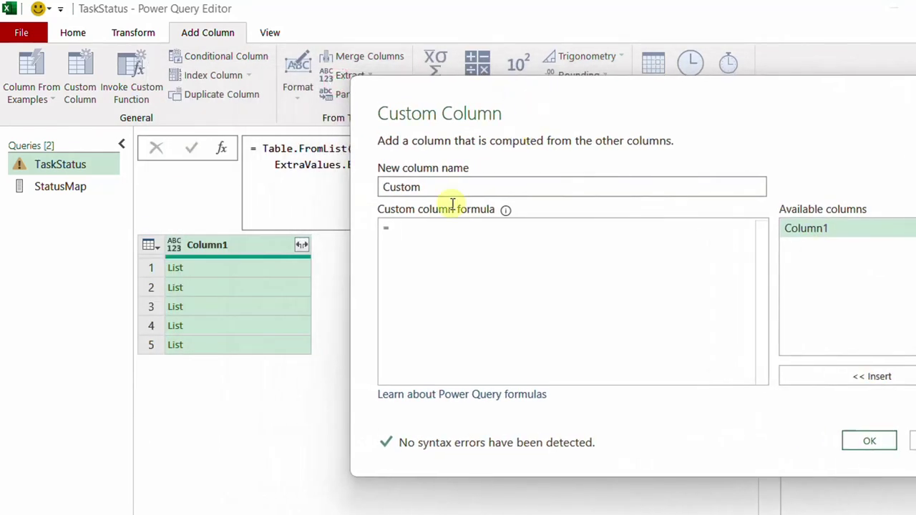
pyautogui.click(442, 231)
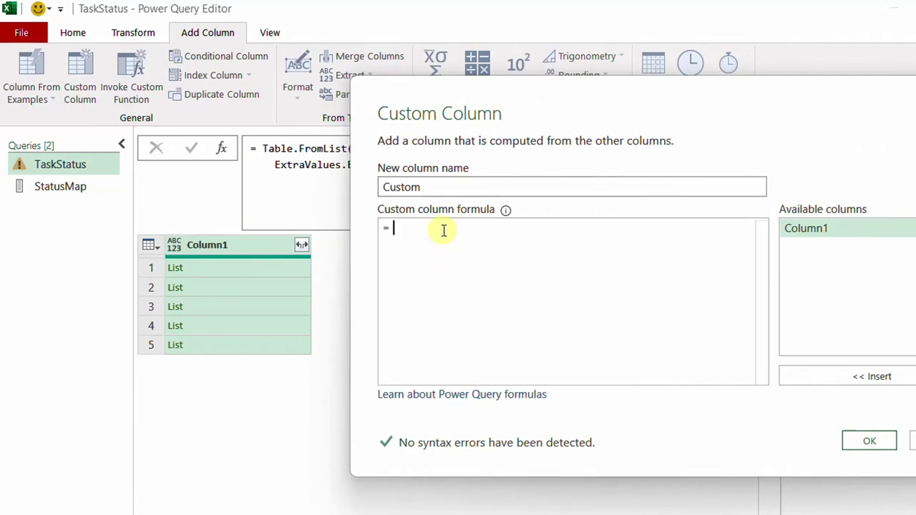
pyautogui.write('List')
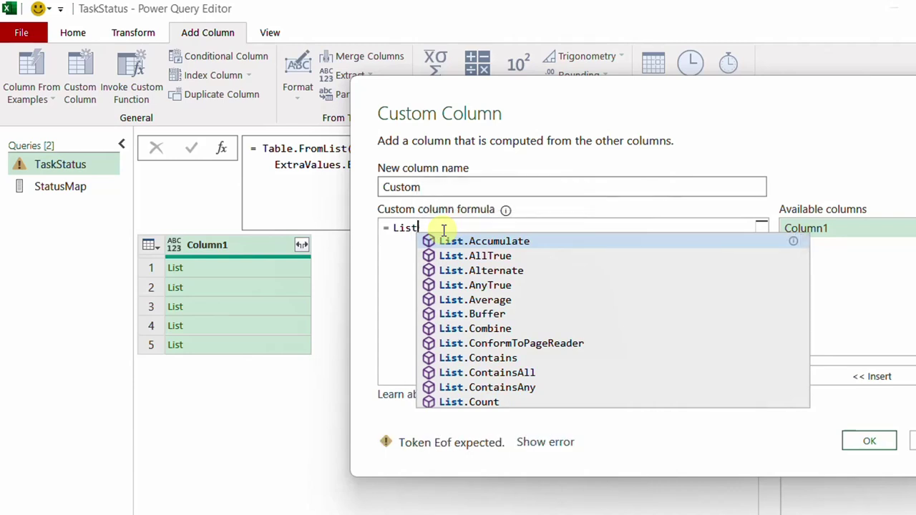
pyautogui.write('.ReplaceMatchingItems')
pyautogui.write('(')
pyautogui.doubleClick(814, 229)
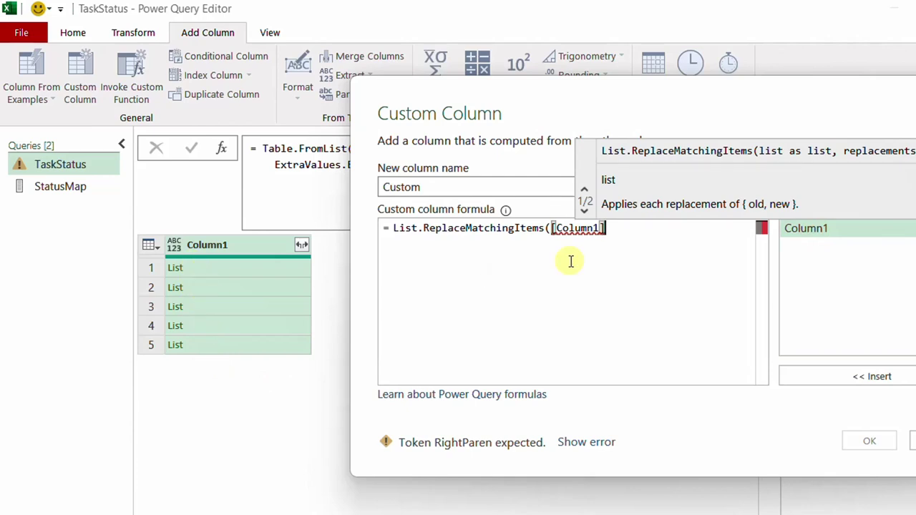
pyautogui.write(',')
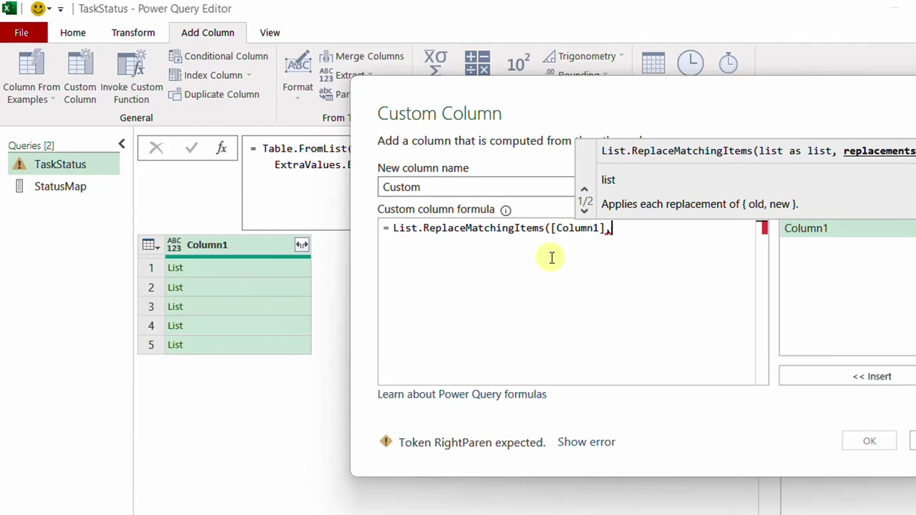
pyautogui.write('StatusMap')
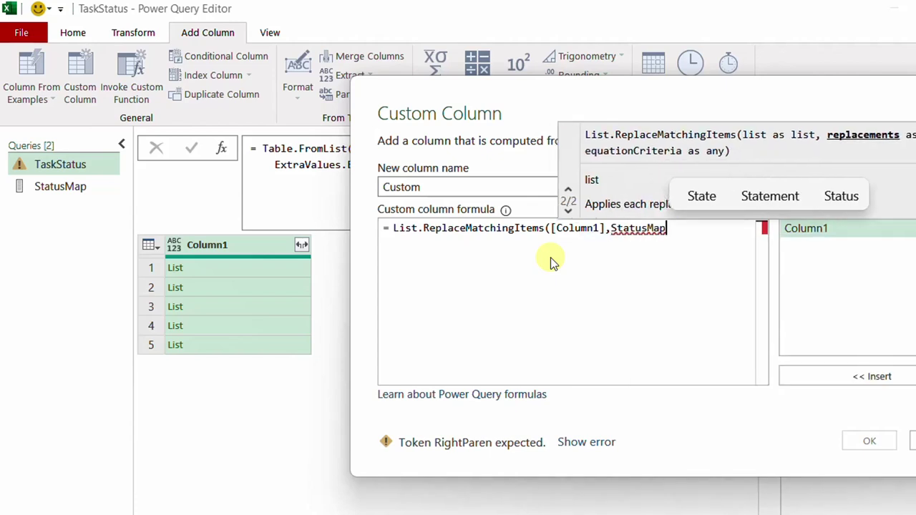
pyautogui.write(')')
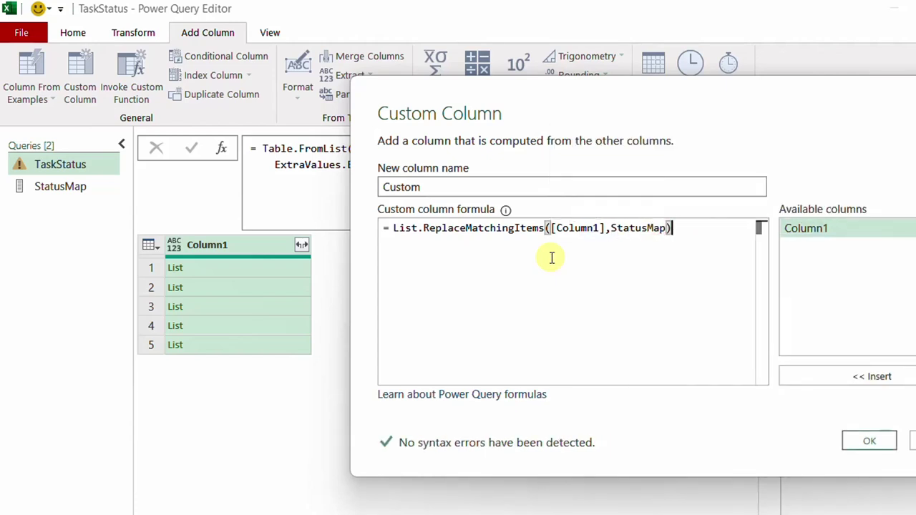
pyautogui.click(880, 447)
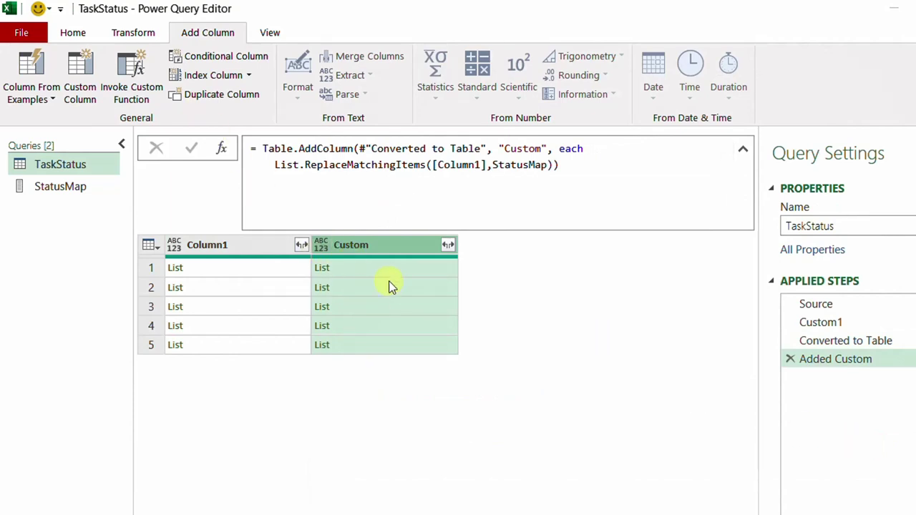
# Step: Compare the nested lists in Column1 and Custom for rows 1 to 3 to check the replaced statuses
pyautogui.click(403, 269)
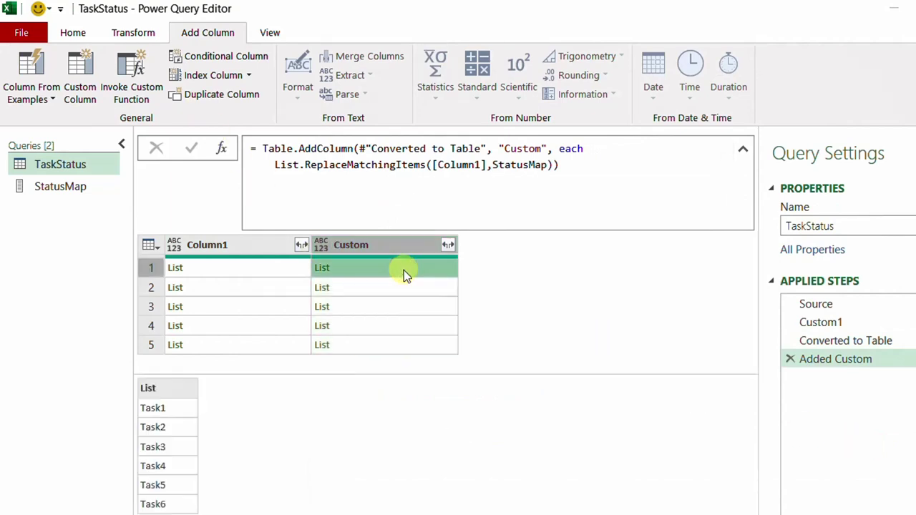
pyautogui.click(252, 266)
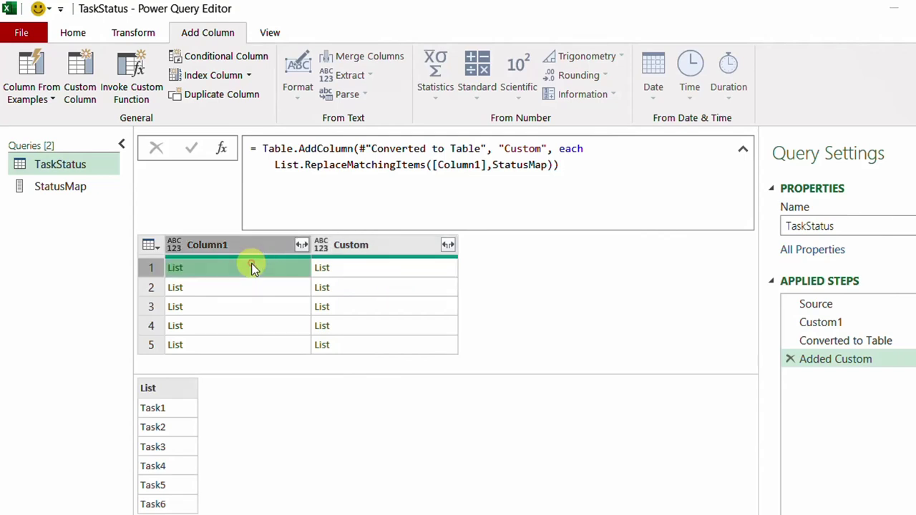
pyautogui.click(351, 269)
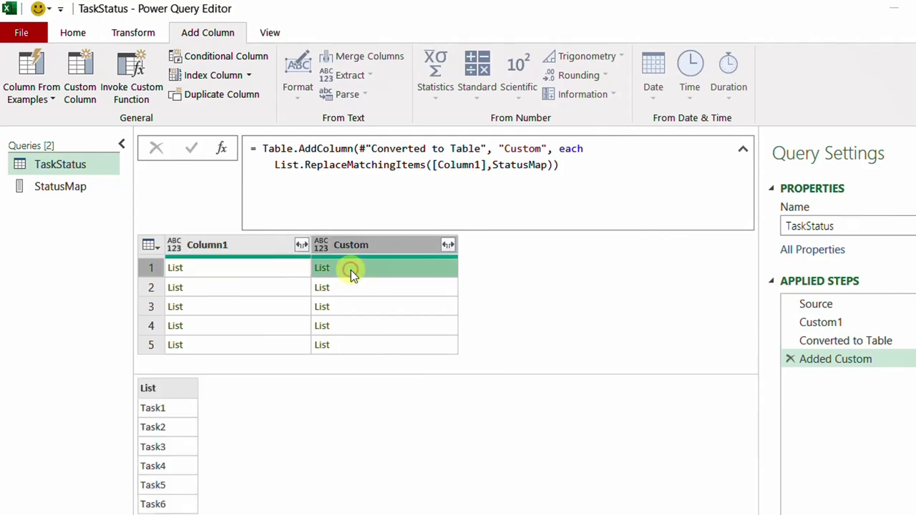
pyautogui.click(231, 289)
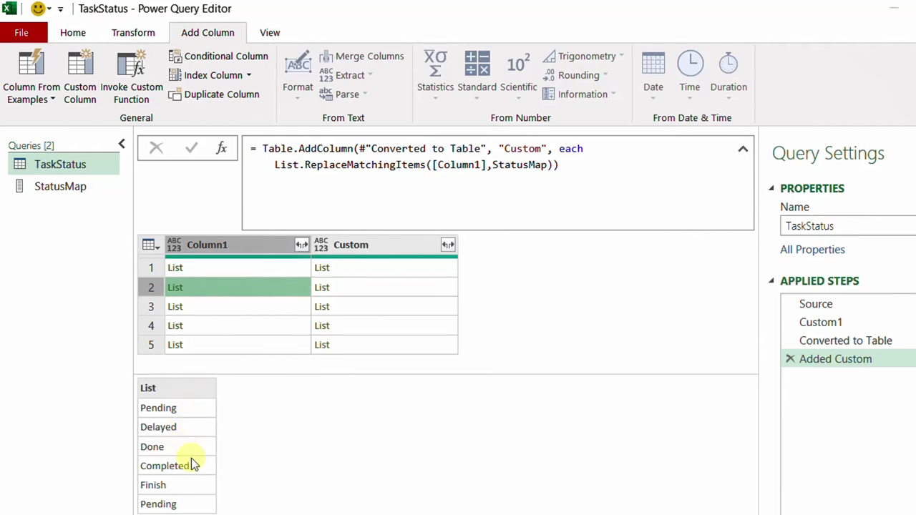
pyautogui.click(390, 289)
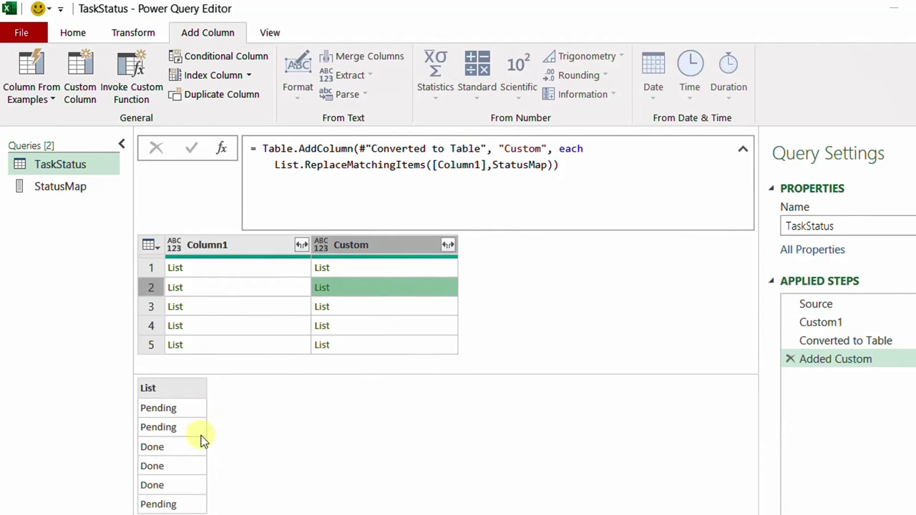
pyautogui.click(255, 310)
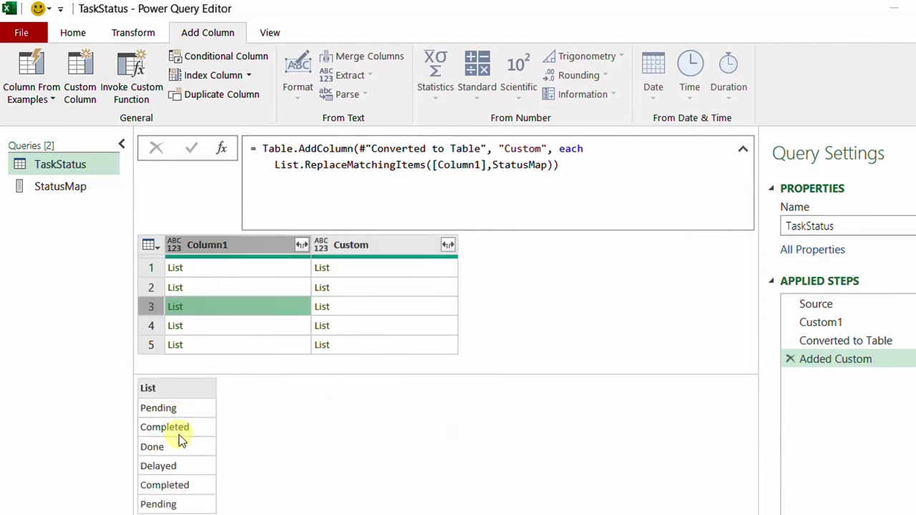
pyautogui.click(366, 313)
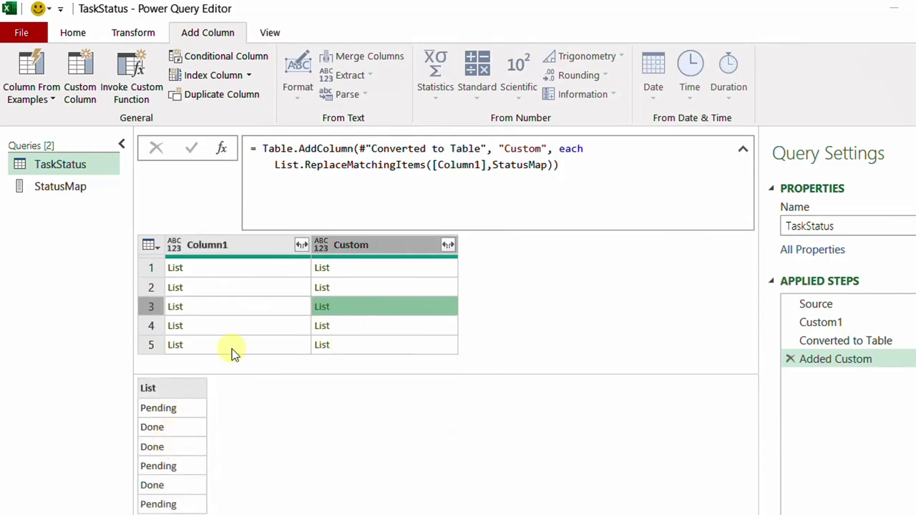
# Step: Compare the nested lists in Column1 and Custom for row 4
pyautogui.click(222, 326)
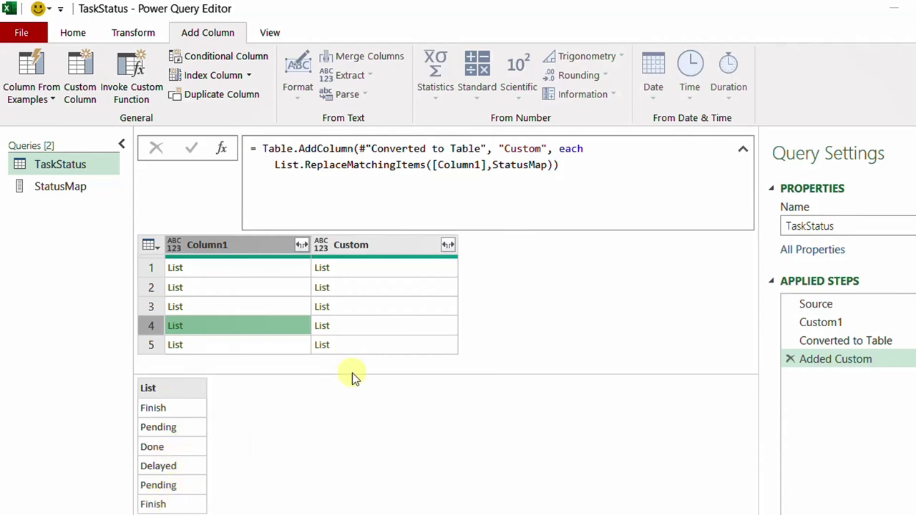
pyautogui.click(369, 329)
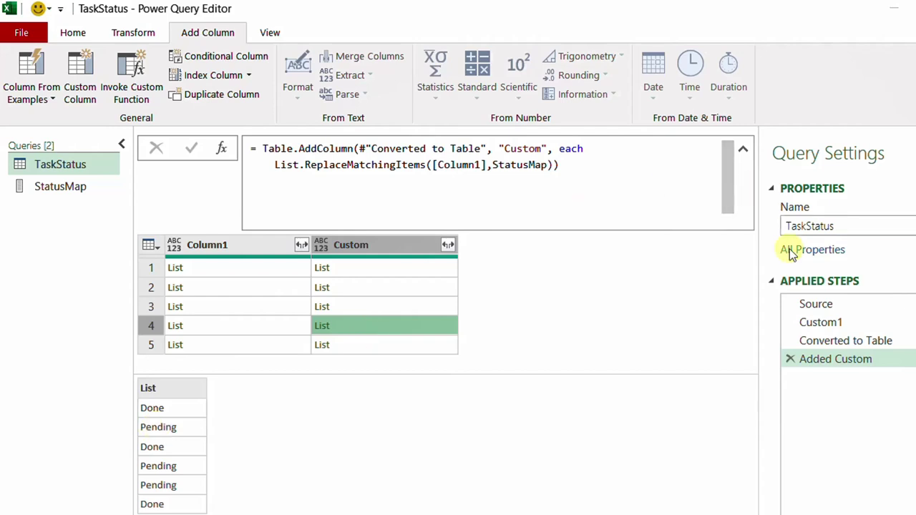
# Step: Rename the Added Custom applied step as Repalcement
pyautogui.rightClick(850, 366)
pyautogui.click(899, 398)
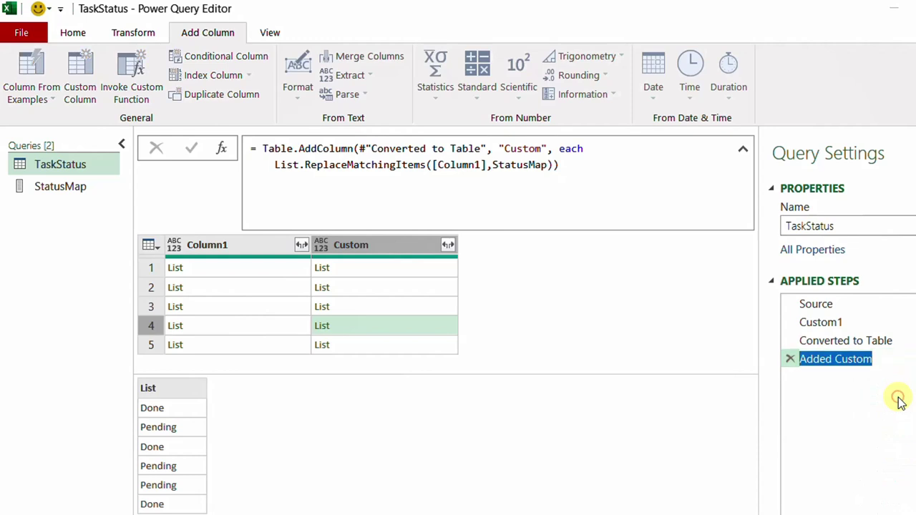
pyautogui.write('Repalcement')
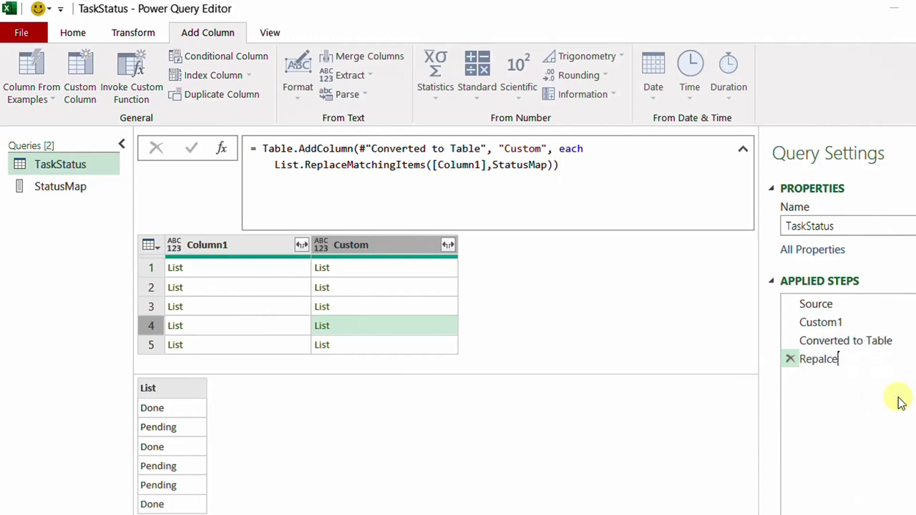
pyautogui.press('Return')
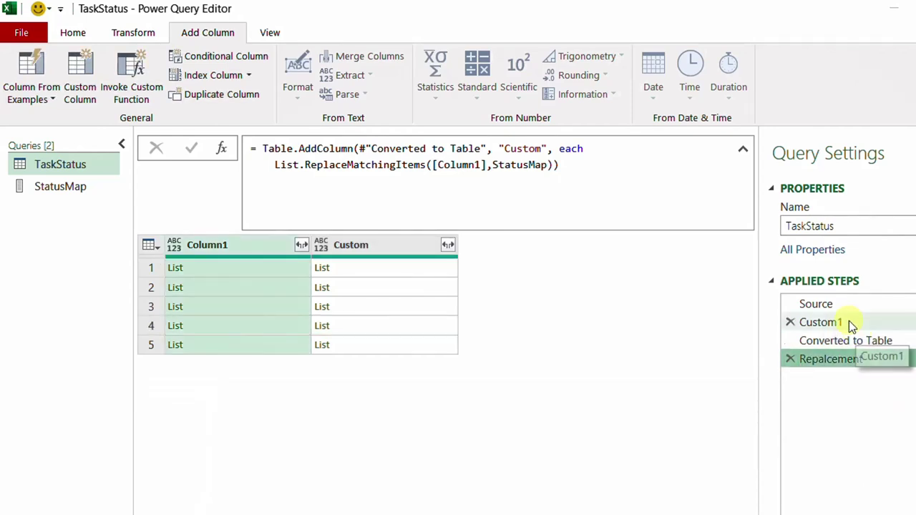
# Step: Rename the Custom1 applied step as ConvertToList and return to the Repalcement step
pyautogui.click(848, 322)
pyautogui.rightClick(848, 321)
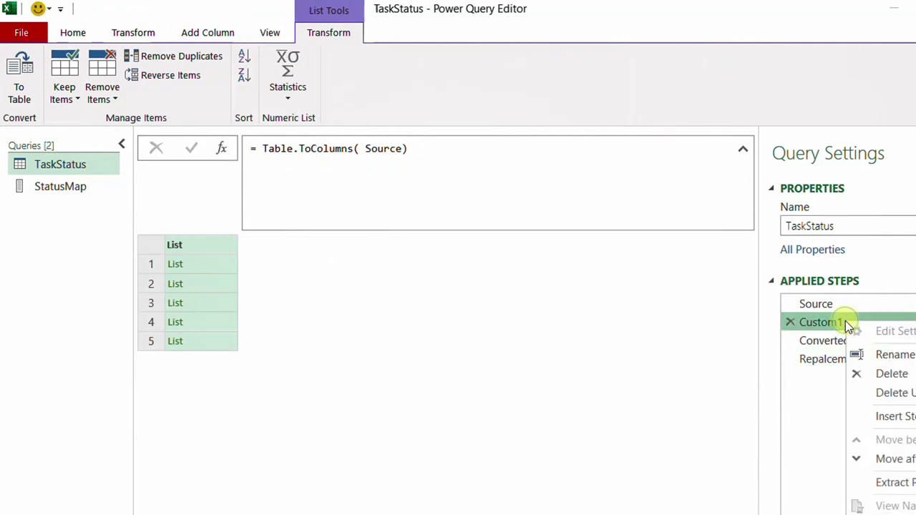
pyautogui.click(880, 356)
pyautogui.write('Conv')
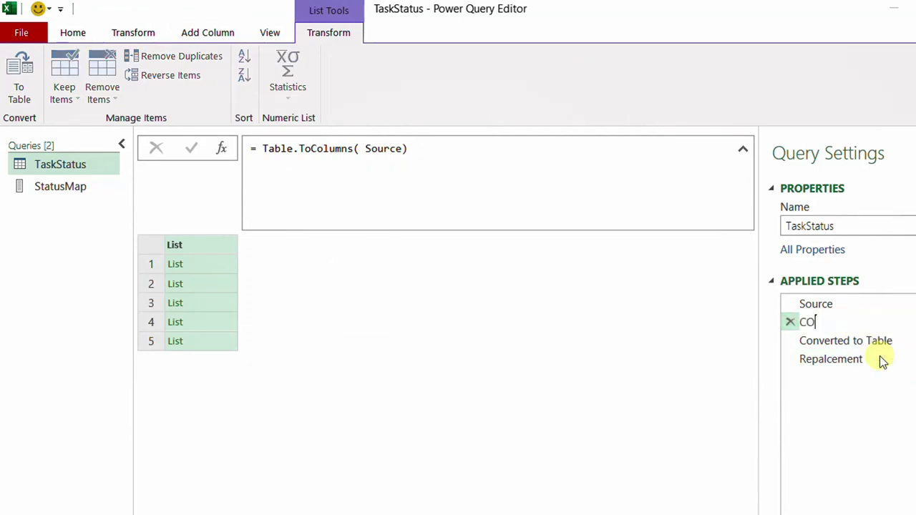
pyautogui.press('BackSpace')
pyautogui.press('BackSpace')
pyautogui.press('BackSpace')
pyautogui.write('ov')
pyautogui.write('nvertToList')
pyautogui.click(868, 360)
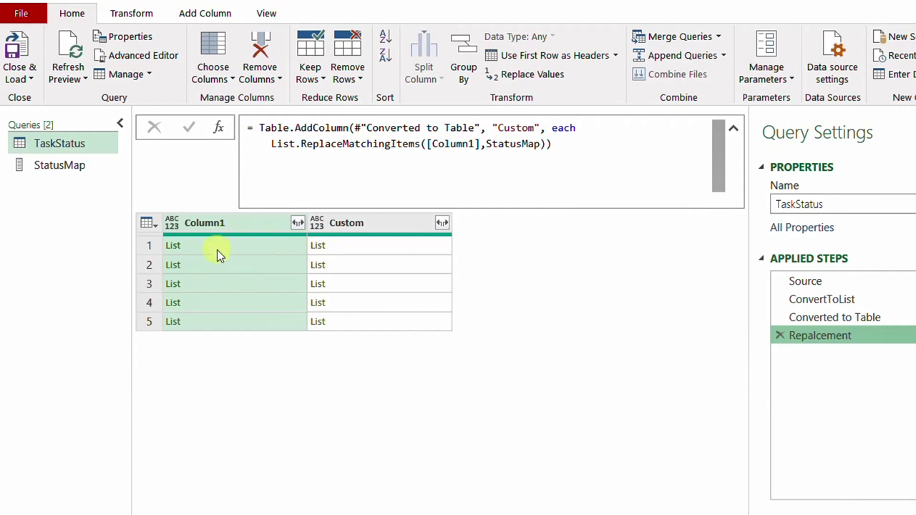
# Step: Inspect the nested lists in the Custom column of the Repalcement step, rows 1 to 4
pyautogui.click(350, 223)
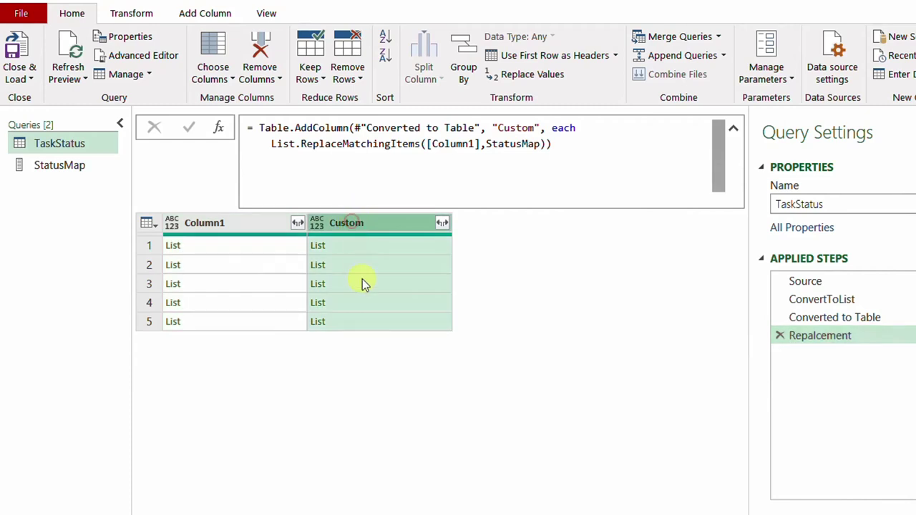
pyautogui.click(376, 247)
pyautogui.click(378, 265)
pyautogui.click(380, 283)
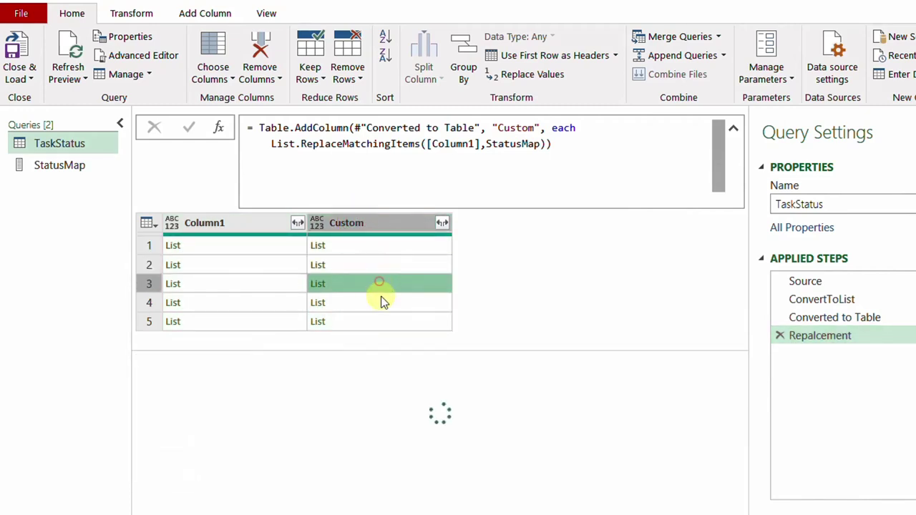
pyautogui.click(380, 301)
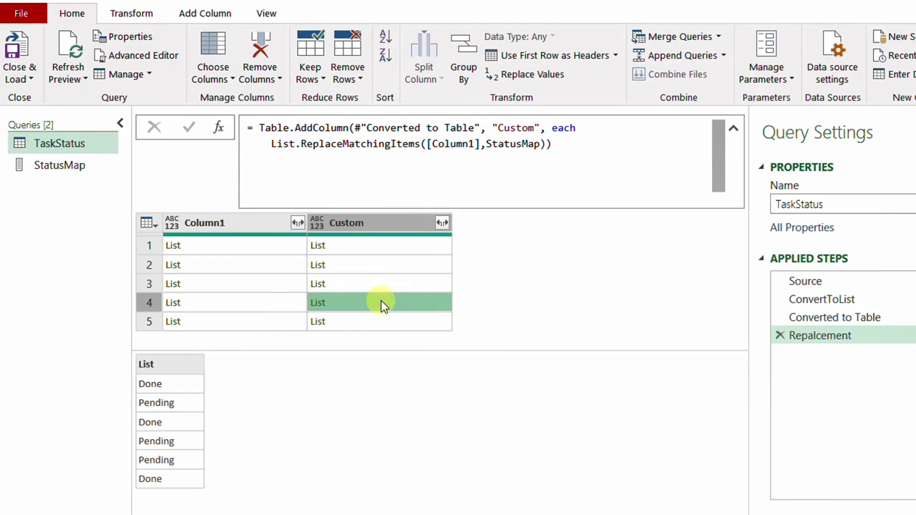
pyautogui.click(365, 223)
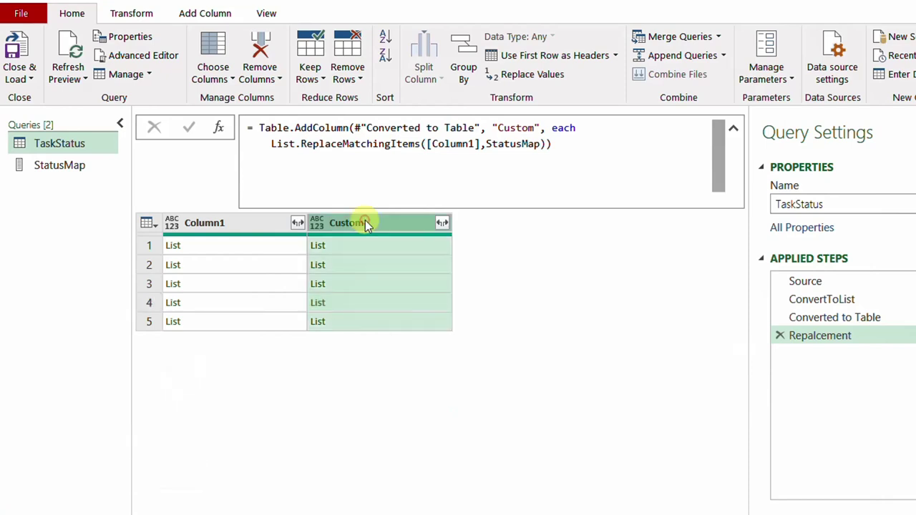
pyautogui.click(376, 246)
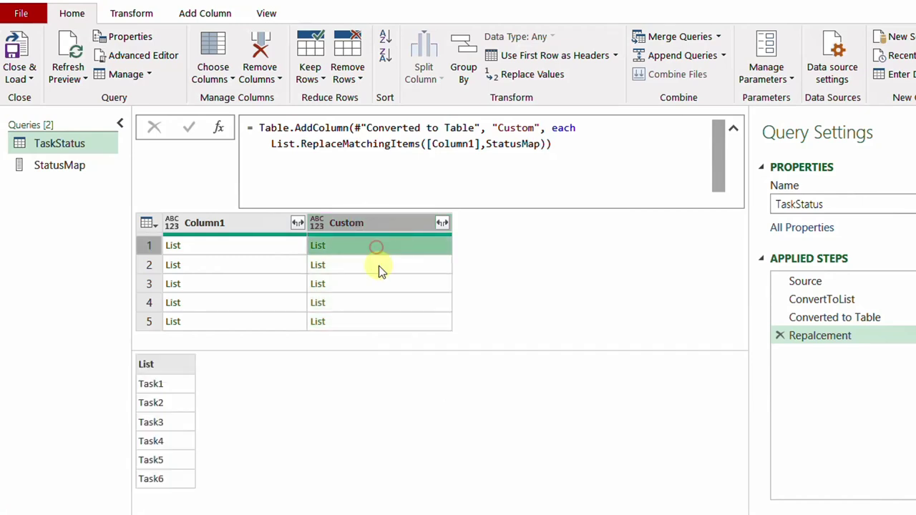
pyautogui.click(379, 265)
pyautogui.click(379, 224)
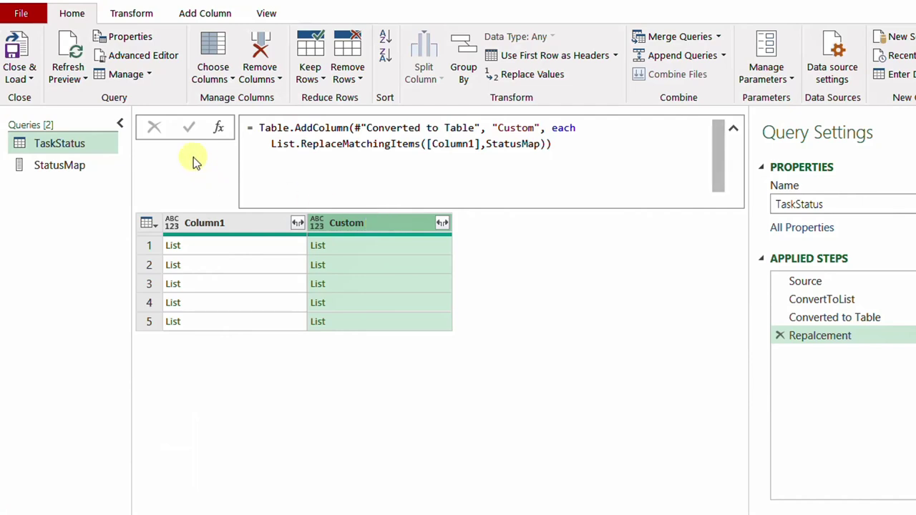
# Step: Insert a new step after Repalcement that extracts only the Custom column with the formula = Repalcement[Custom]
pyautogui.click(218, 129)
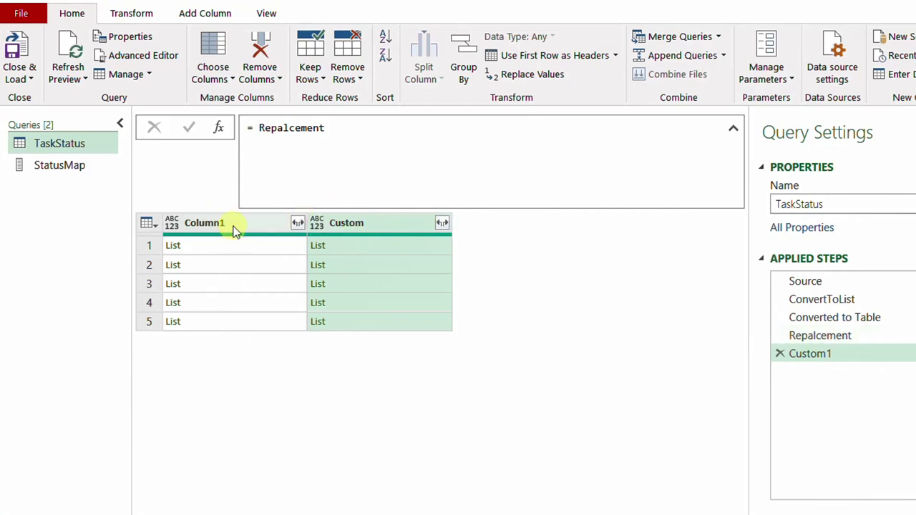
pyautogui.click(354, 131)
pyautogui.write('[')
pyautogui.write('Cust')
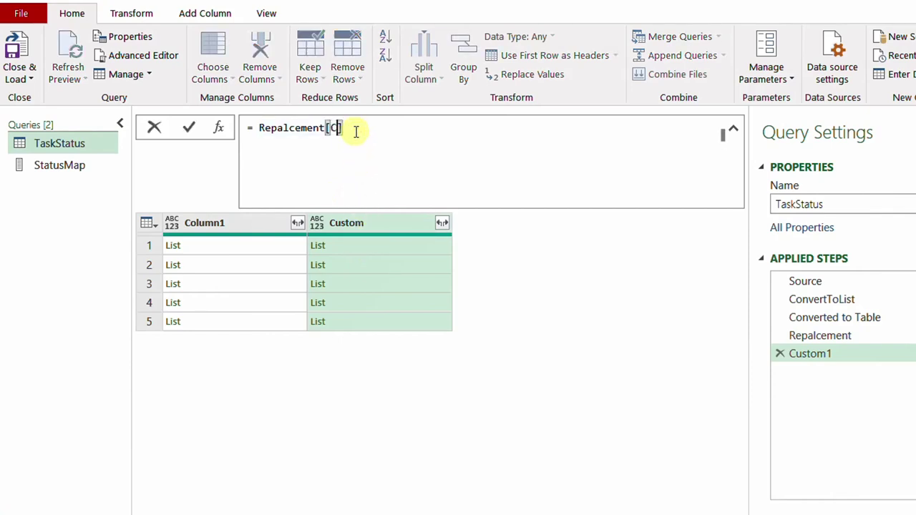
pyautogui.write('om')
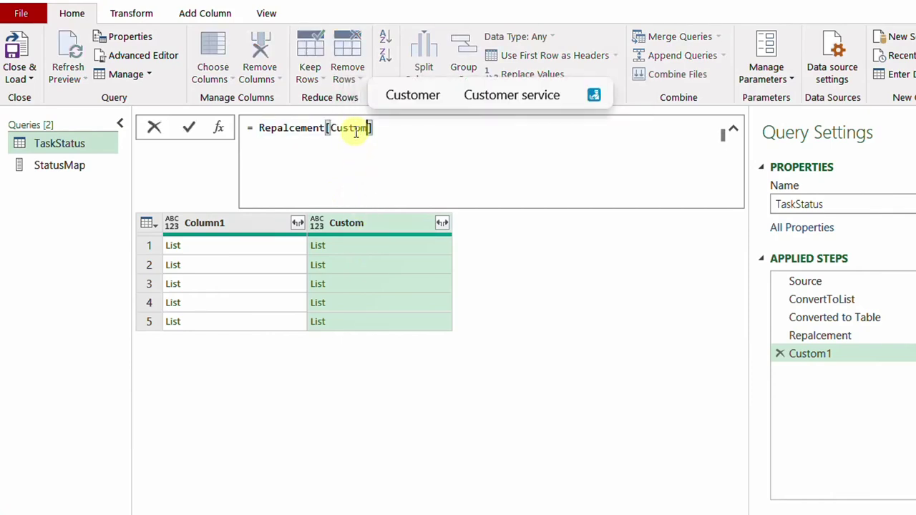
pyautogui.click(188, 131)
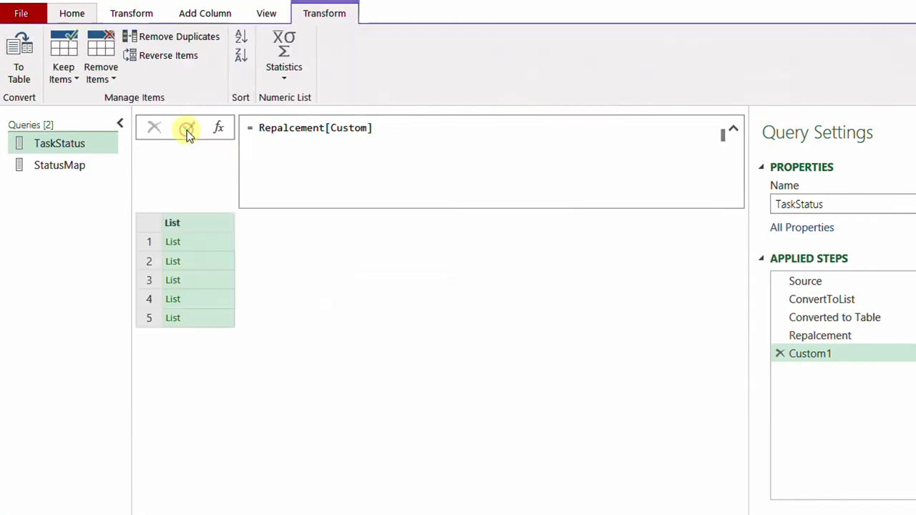
# Step: Inspect each of the five nested lists extracted from the Custom column
pyautogui.click(214, 238)
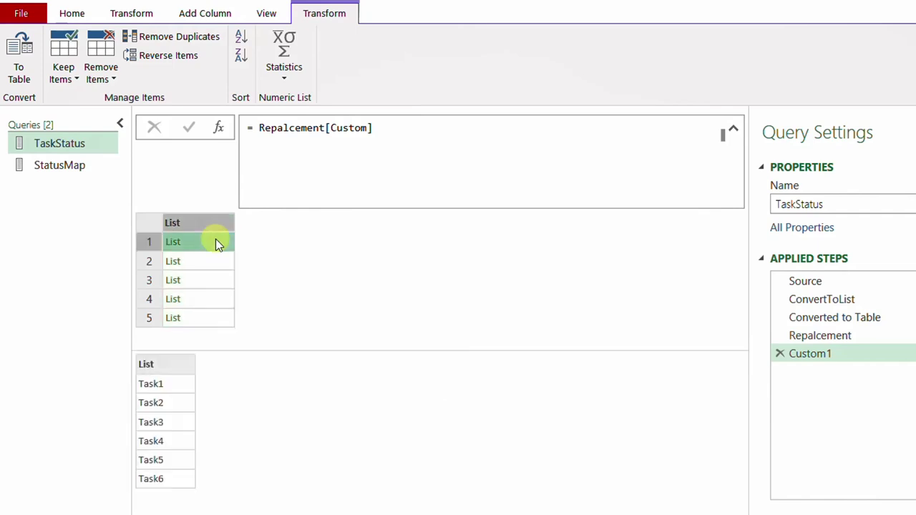
pyautogui.click(220, 258)
pyautogui.click(219, 279)
pyautogui.click(219, 296)
pyautogui.click(220, 316)
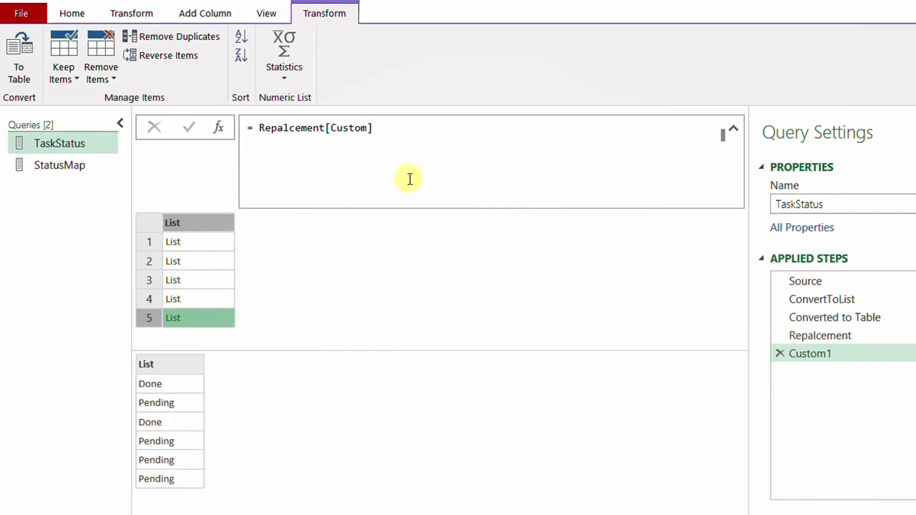
# Step: Wrap the Custom1 step's formula in Table.FromColumns, giving = Table.FromColumns( Repalcement[Custom]), and review the rebuilt table's columns
pyautogui.click(252, 128)
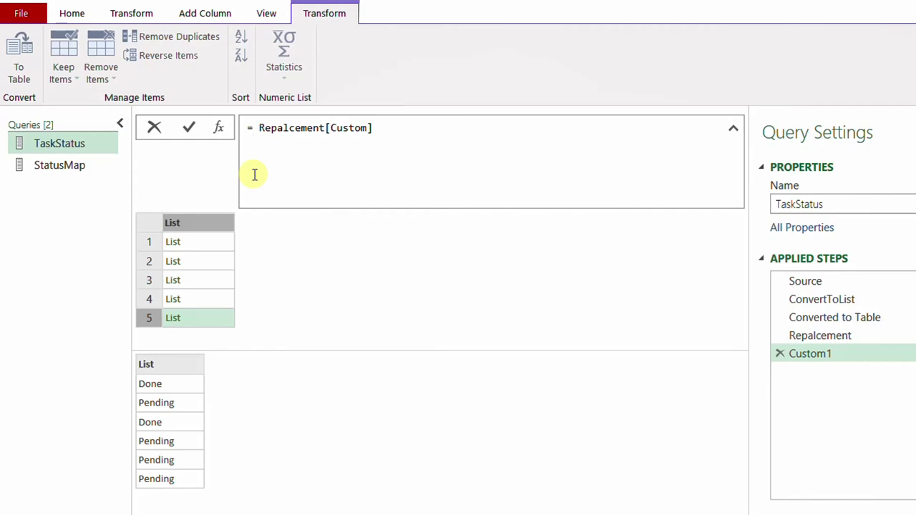
pyautogui.write('Tabl')
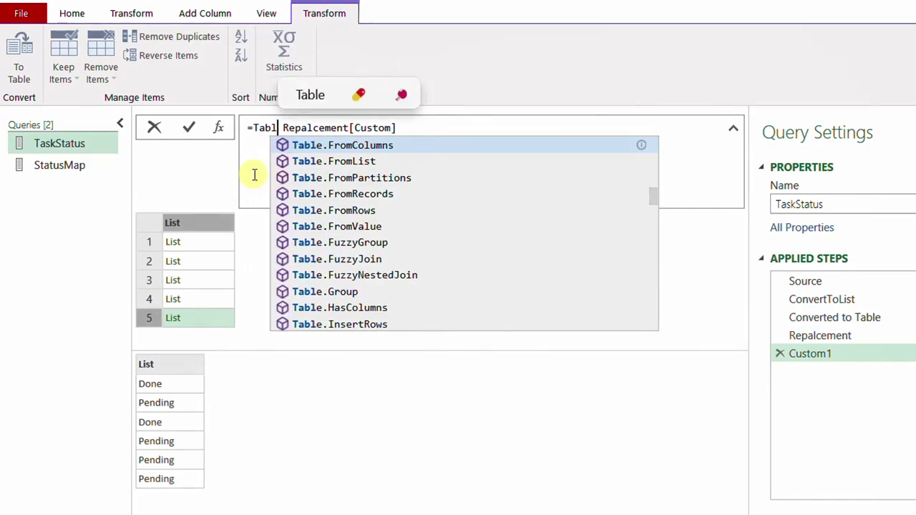
pyautogui.press('Tab')
pyautogui.write('(')
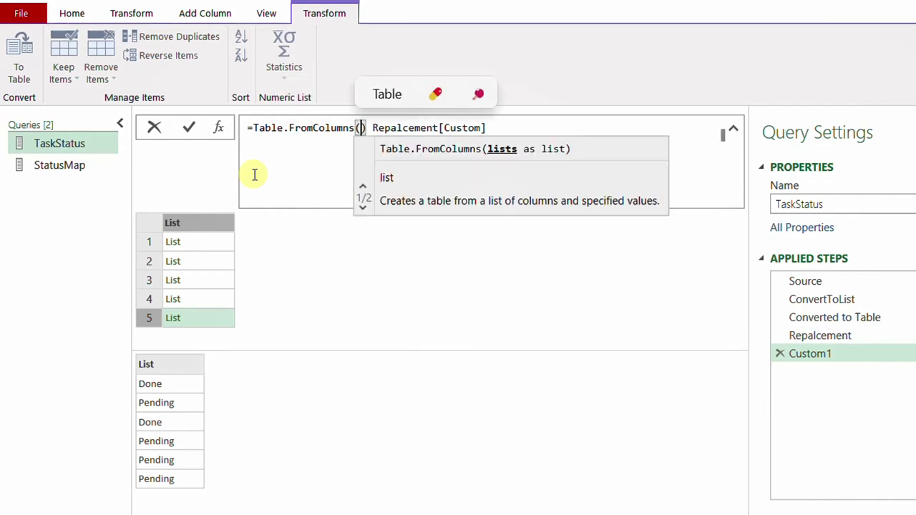
pyautogui.press('Delete')
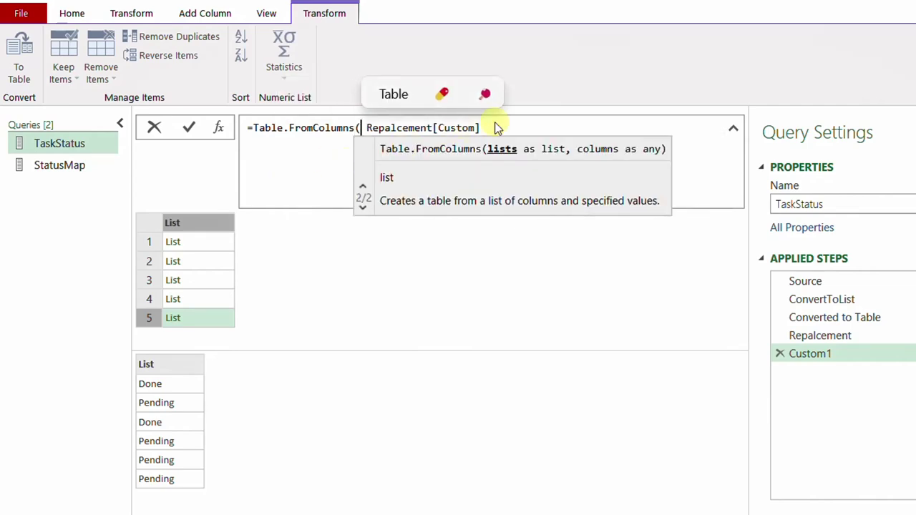
pyautogui.write(')')
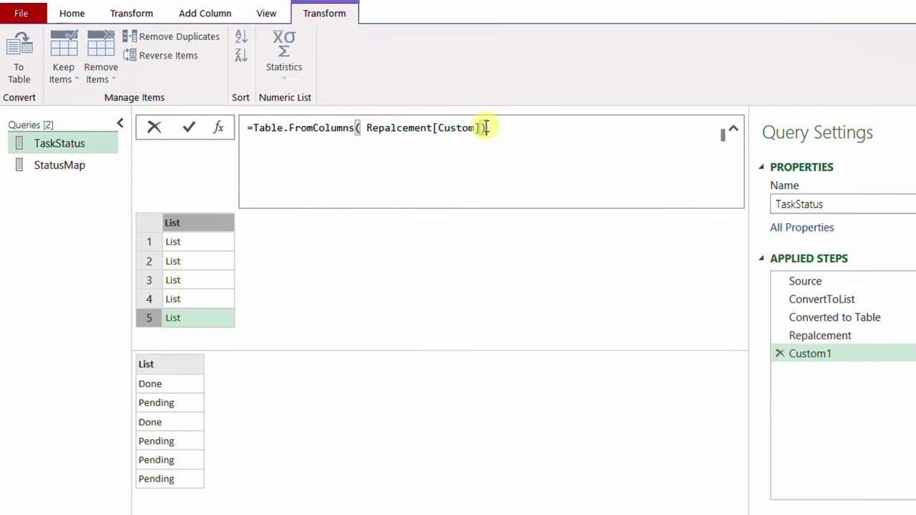
pyautogui.click(188, 126)
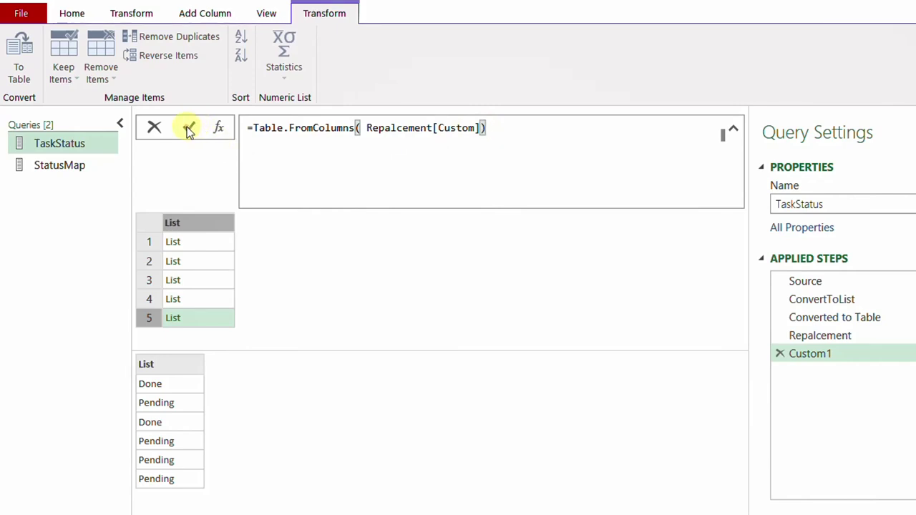
pyautogui.moveTo(321, 509); pyautogui.dragTo(272, 510)
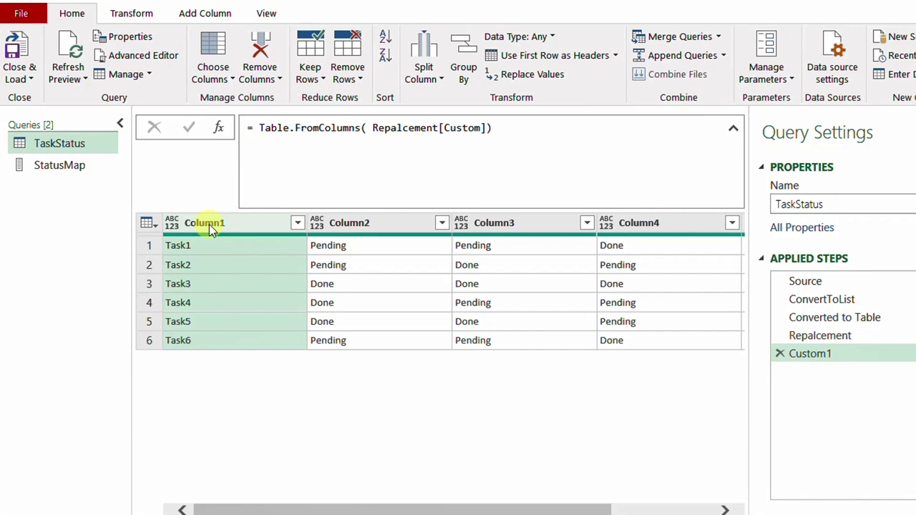
pyautogui.moveTo(323, 508); pyautogui.dragTo(259, 499)
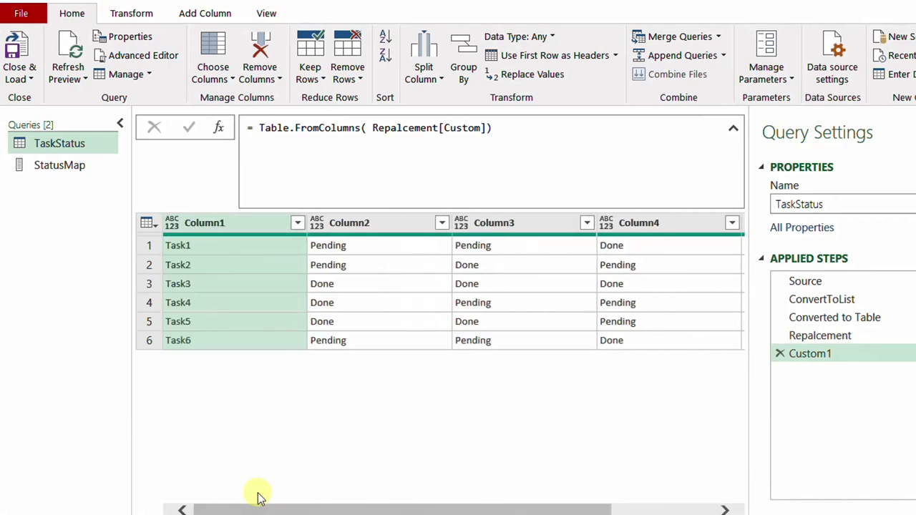
pyautogui.click(486, 127)
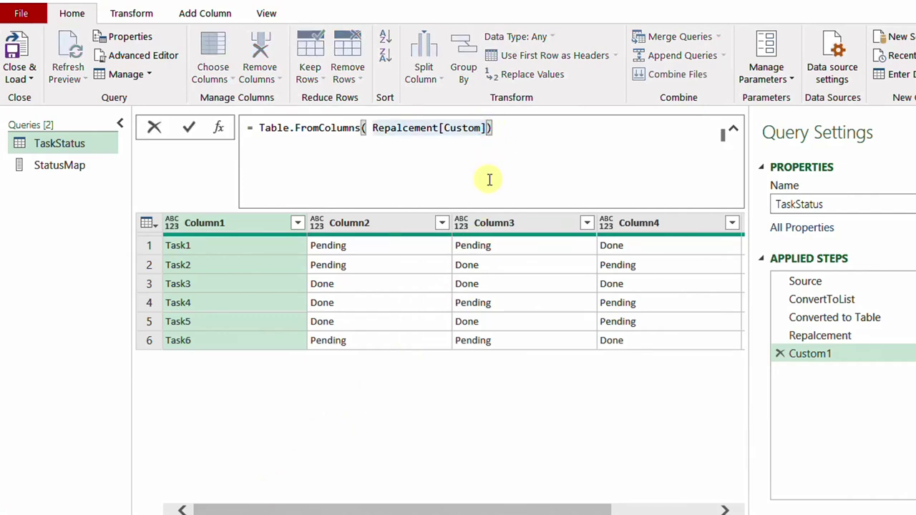
pyautogui.write(',')
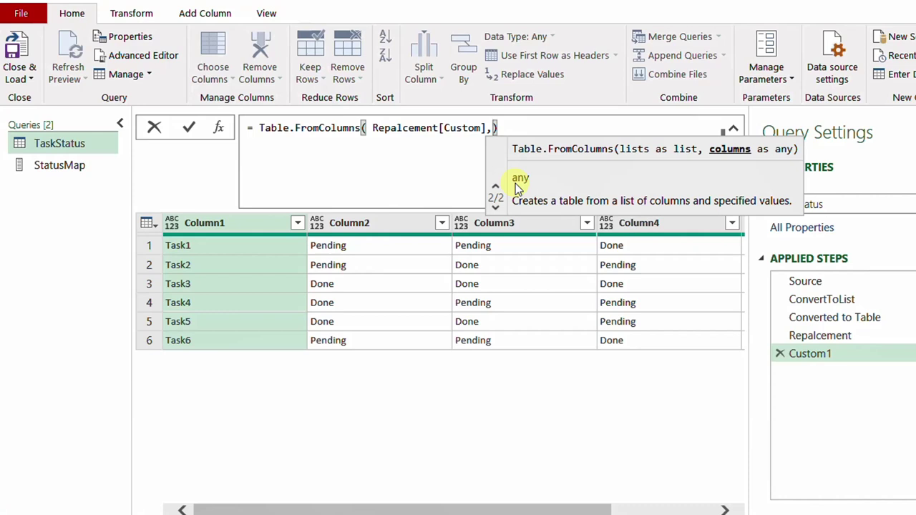
pyautogui.press('BackSpace')
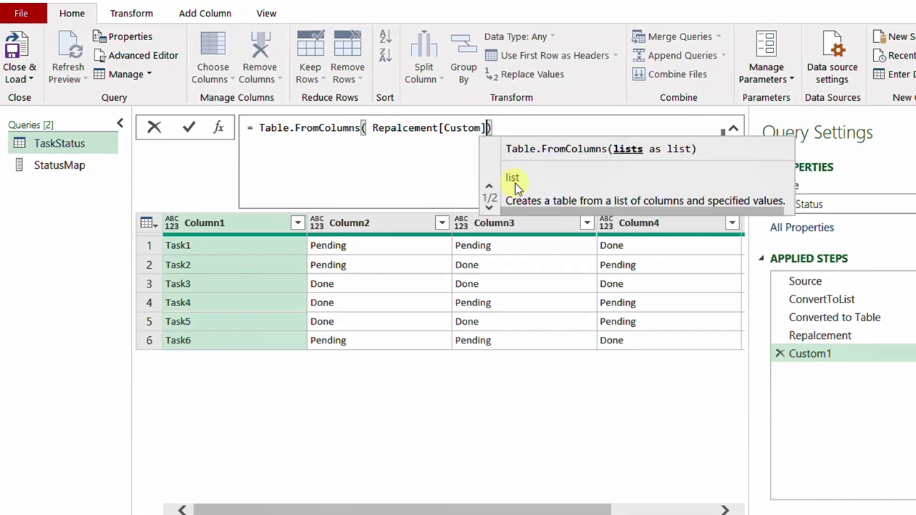
pyautogui.click(190, 130)
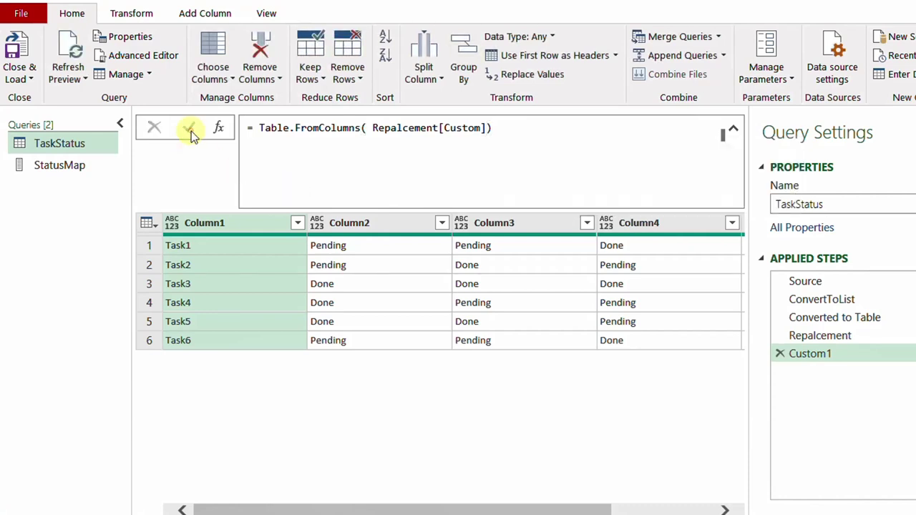
# Step: Compare the column headers of the Source step's table with those of the Custom1 step
pyautogui.click(822, 281)
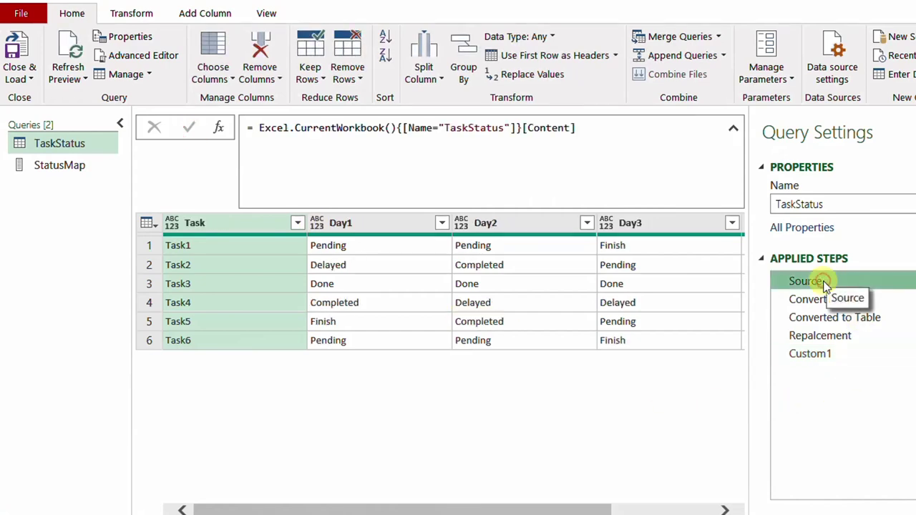
pyautogui.moveTo(454, 509); pyautogui.dragTo(321, 501)
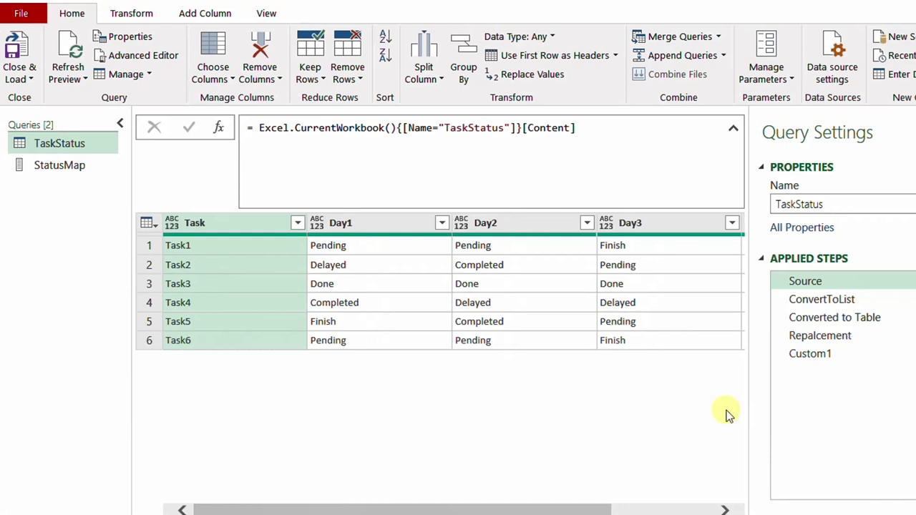
pyautogui.click(817, 359)
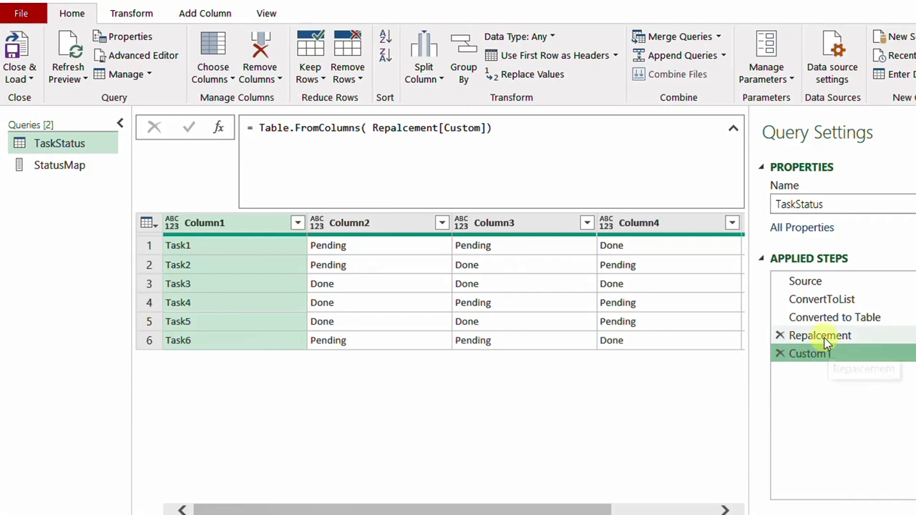
# Step: Insert a step after Repalcement that lists the Source table's column names with the formula = Table.ColumnNames(Source)
pyautogui.click(824, 337)
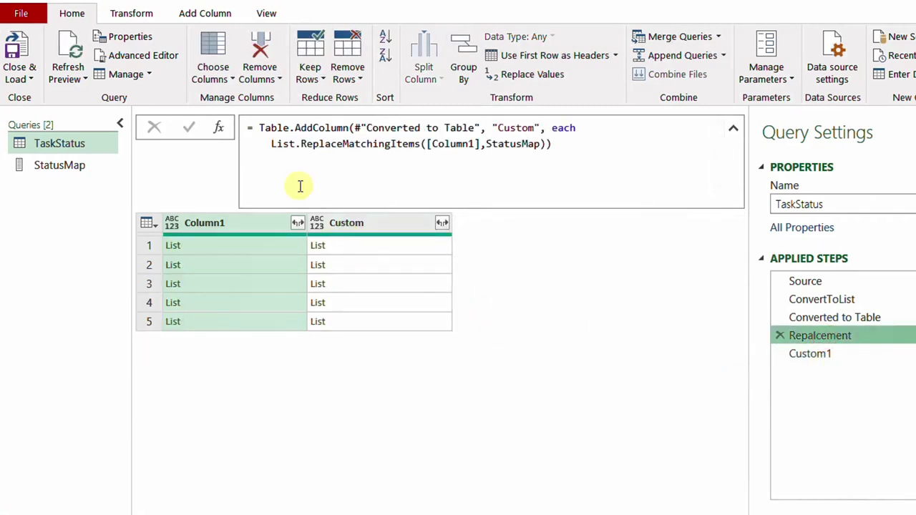
pyautogui.click(219, 127)
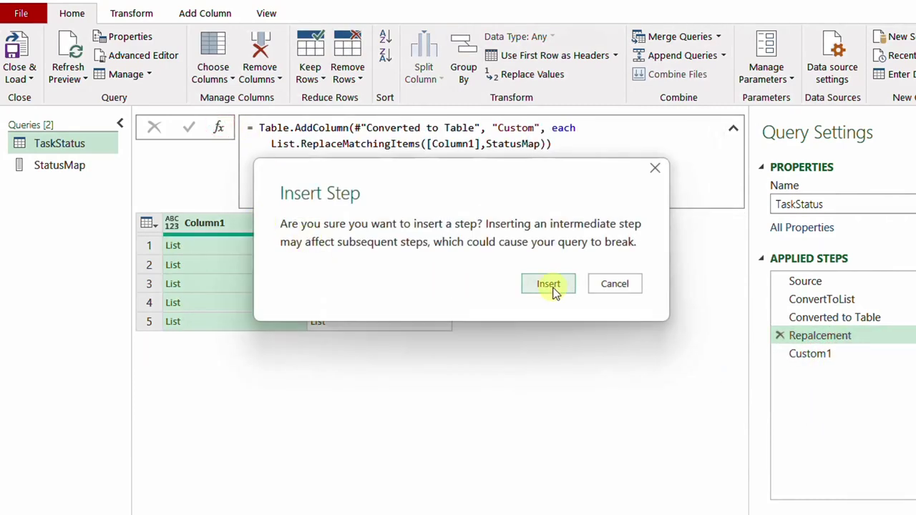
pyautogui.click(552, 288)
pyautogui.moveTo(259, 128); pyautogui.dragTo(374, 130)
pyautogui.press('BackSpace')
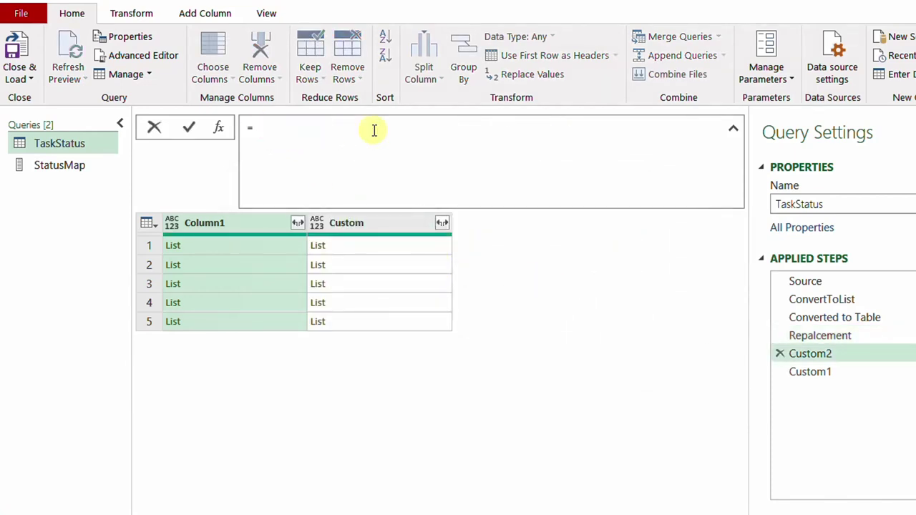
pyautogui.write('Table.ColumnNames(')
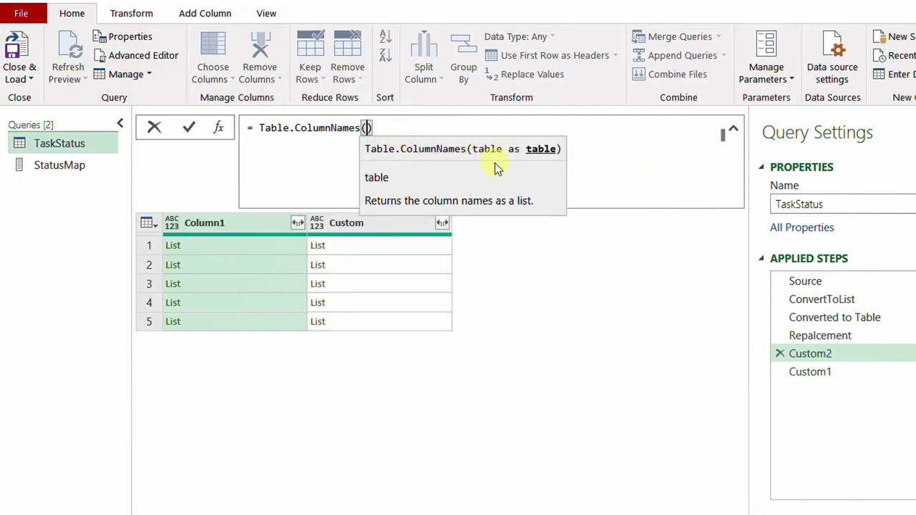
pyautogui.write('Sotu')
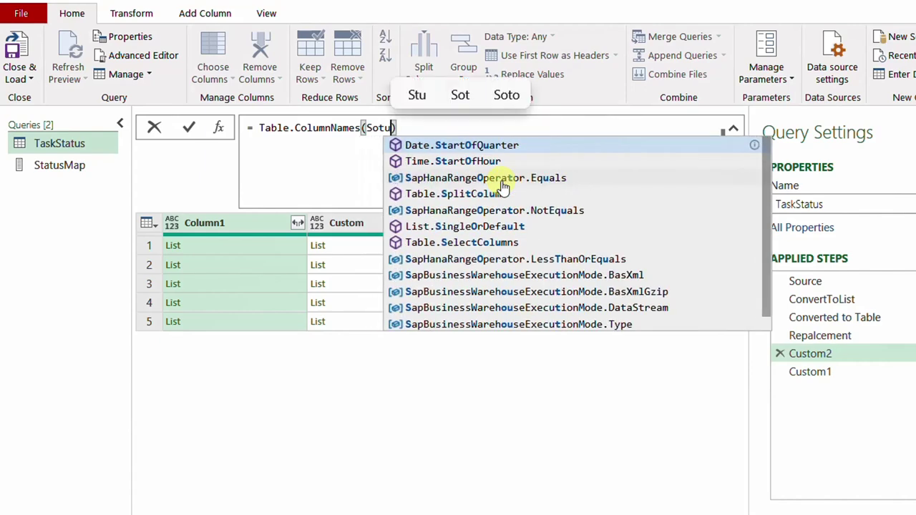
pyautogui.press('Escape')
pyautogui.press('BackSpace')
pyautogui.press('BackSpace')
pyautogui.write('urce')
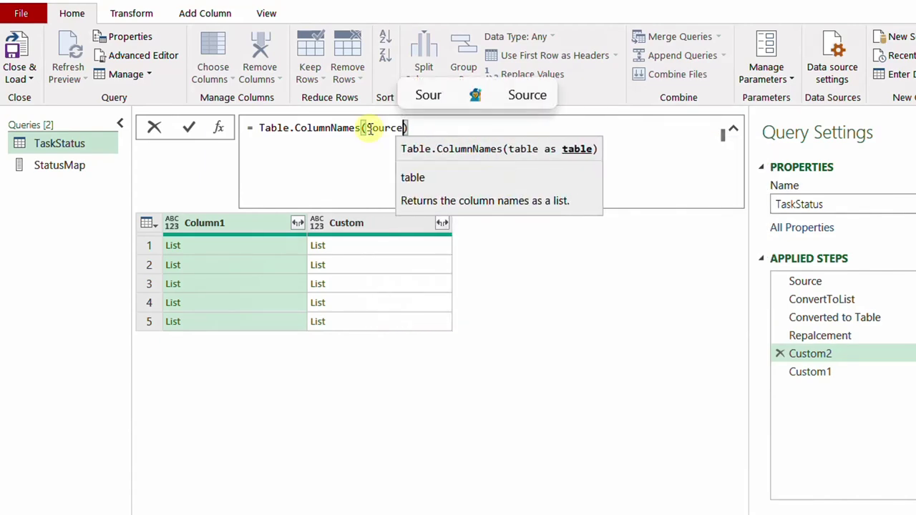
pyautogui.click(428, 132)
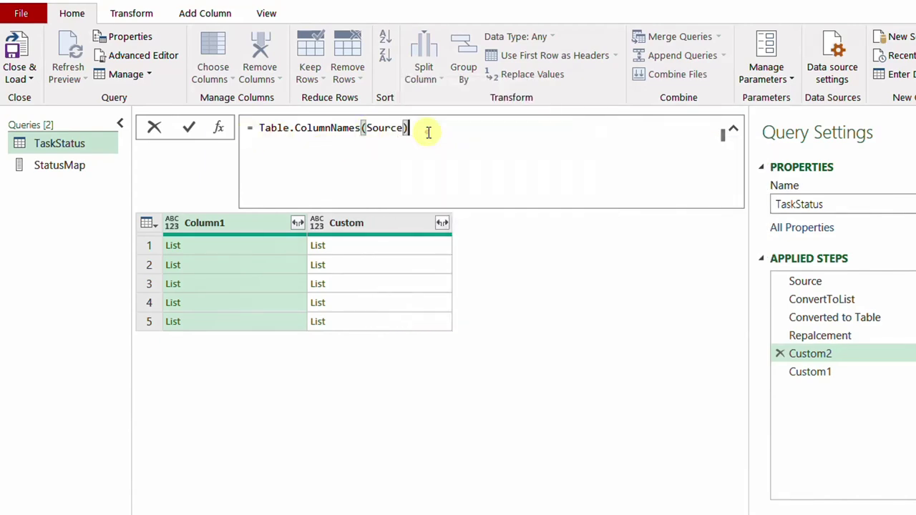
pyautogui.press('Return')
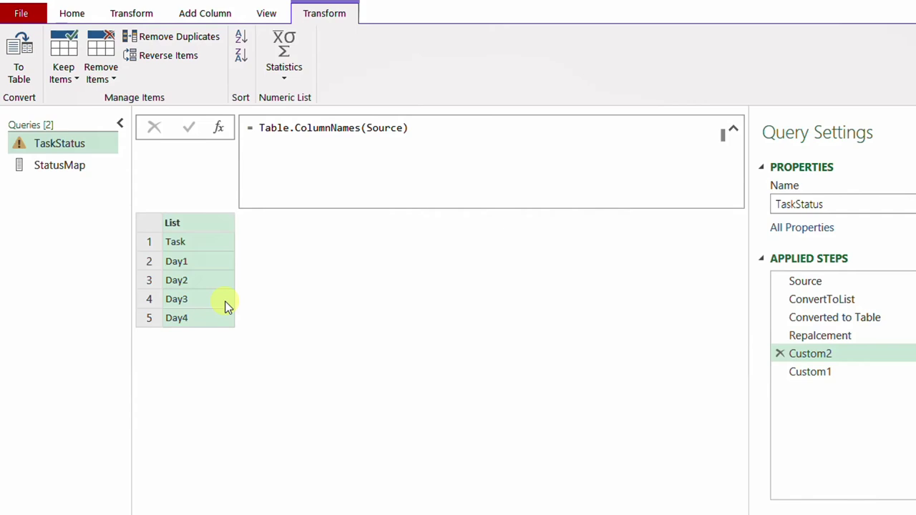
# Step: Rename the inserted column-names step as Headers
pyautogui.rightClick(810, 353)
pyautogui.click(856, 387)
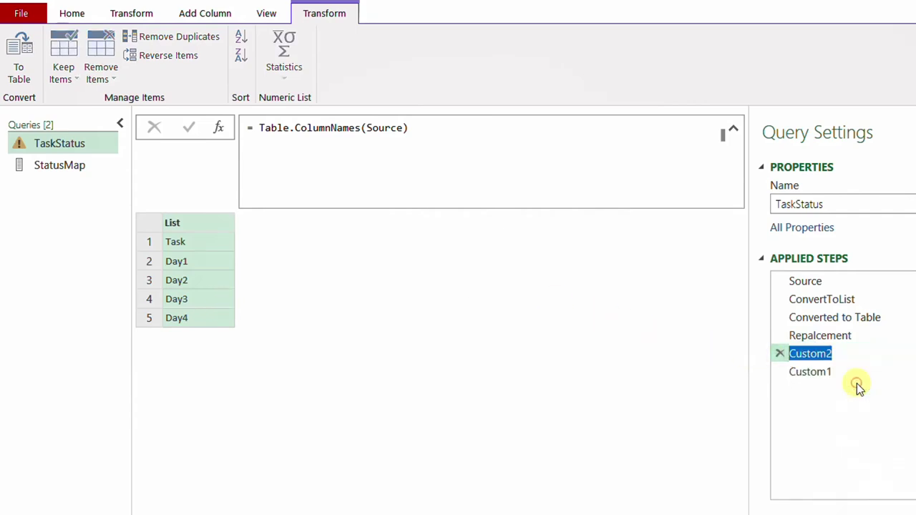
pyautogui.write('Headers')
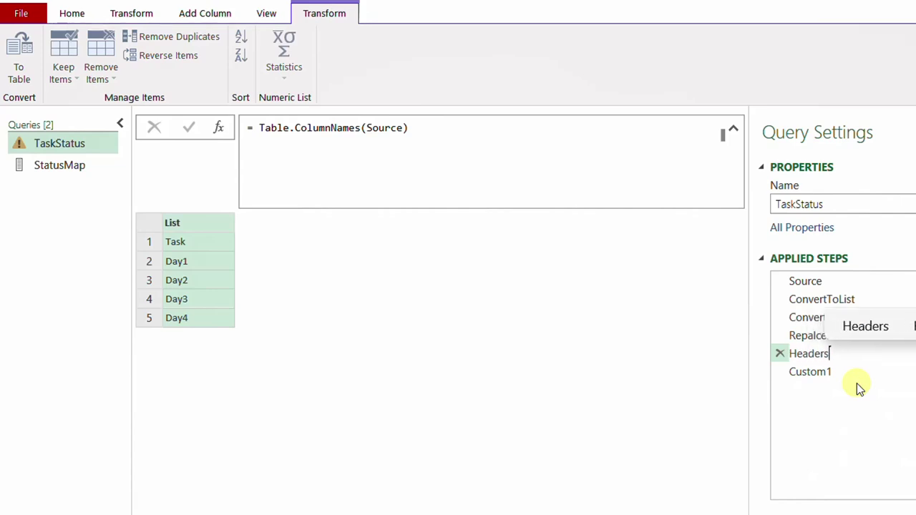
pyautogui.press('Return')
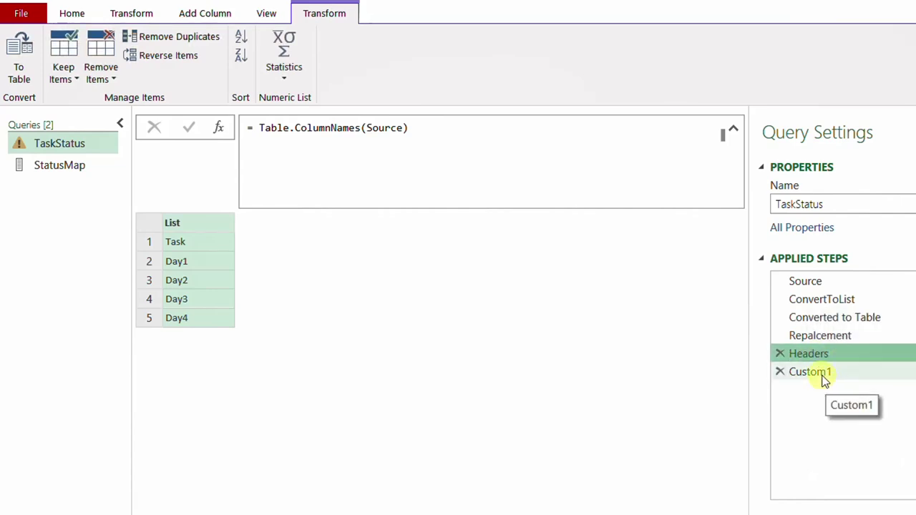
# Step: Correct the Custom1 step's formula so it reads = Table.FromColumns(Replacement[Custom])
pyautogui.click(823, 380)
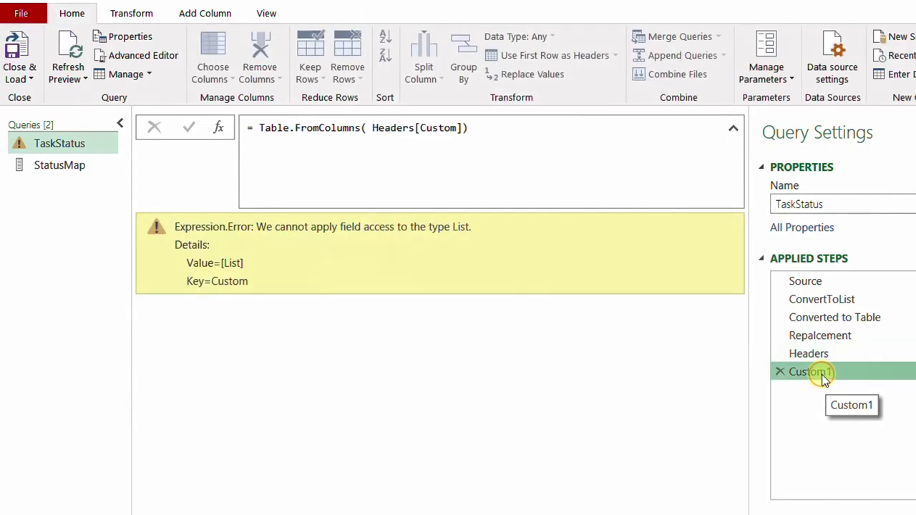
pyautogui.doubleClick(385, 128)
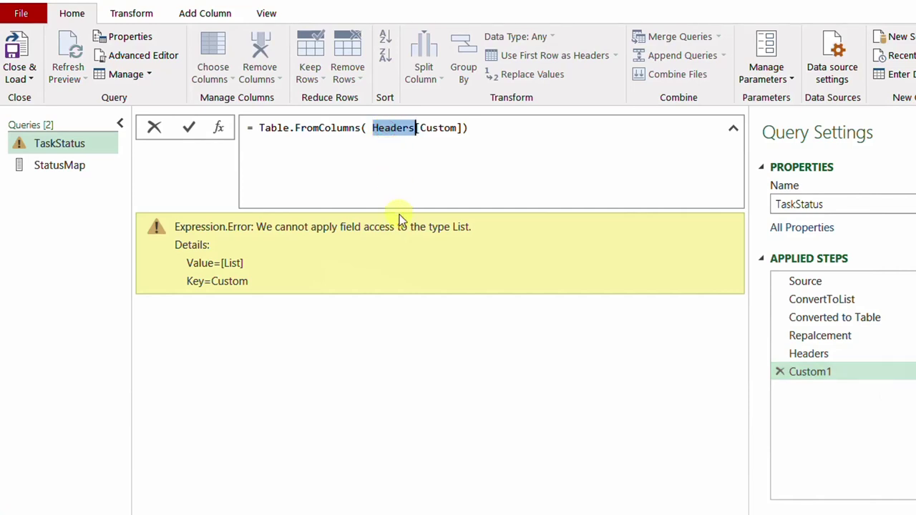
pyautogui.write('Repal')
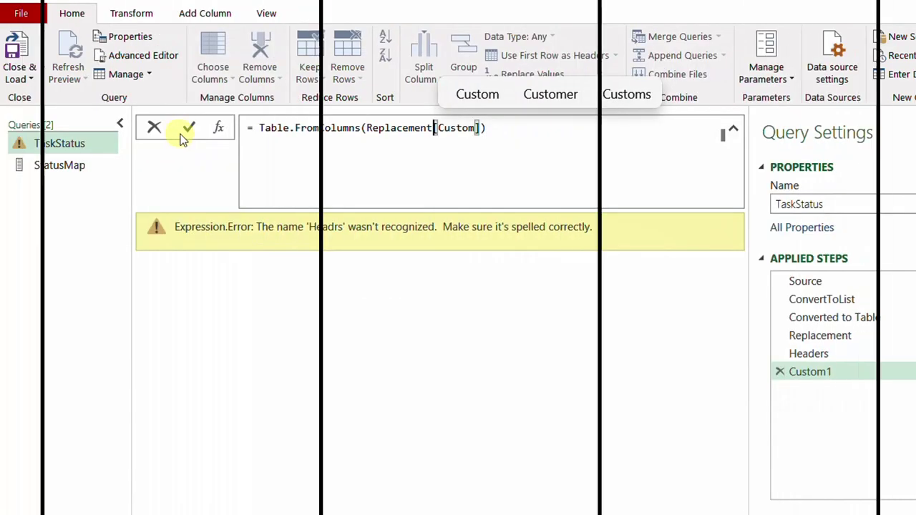
pyautogui.click(189, 128)
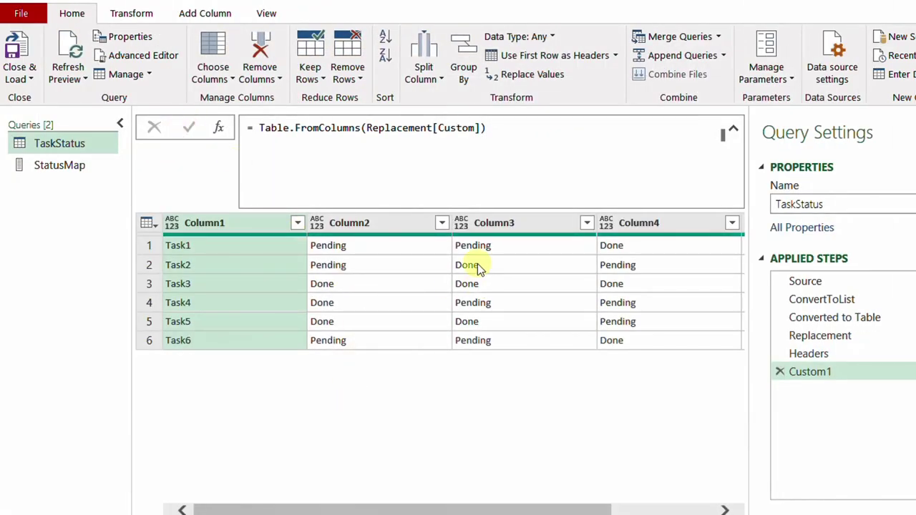
# Step: Add Headers as the column names argument in Custom1, giving = Table.FromColumns(Replacement[Custom],Headers)
pyautogui.click(479, 128)
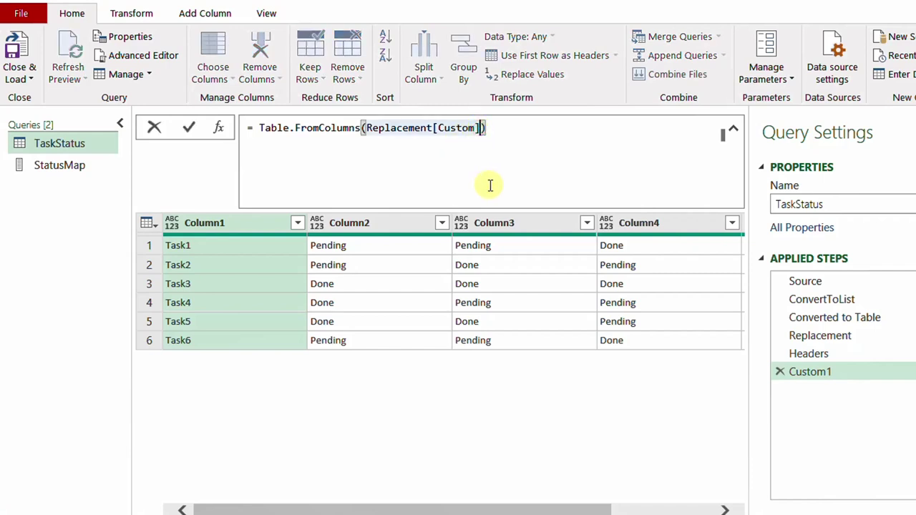
pyautogui.write(',')
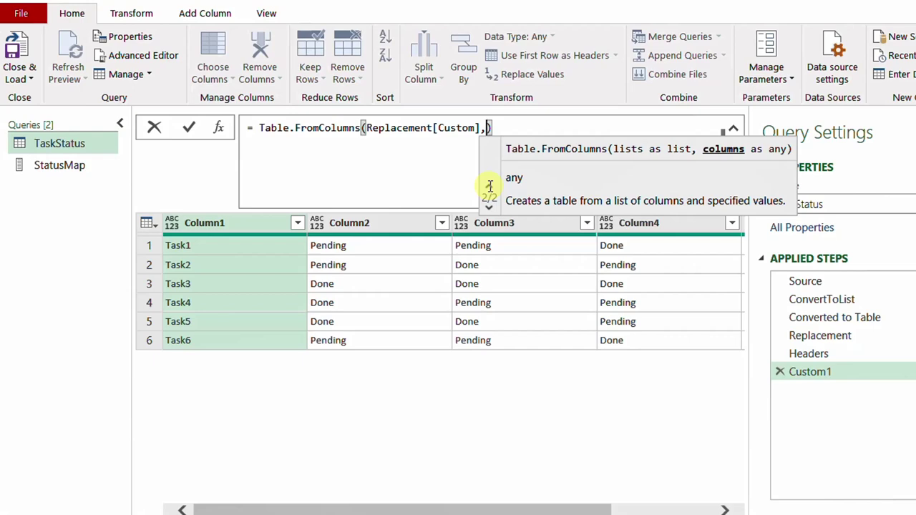
pyautogui.write('Headers')
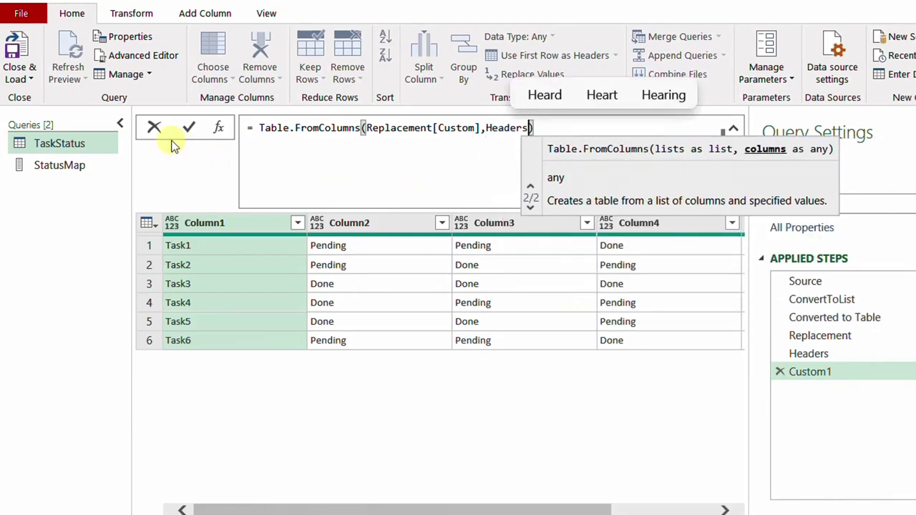
pyautogui.click(188, 128)
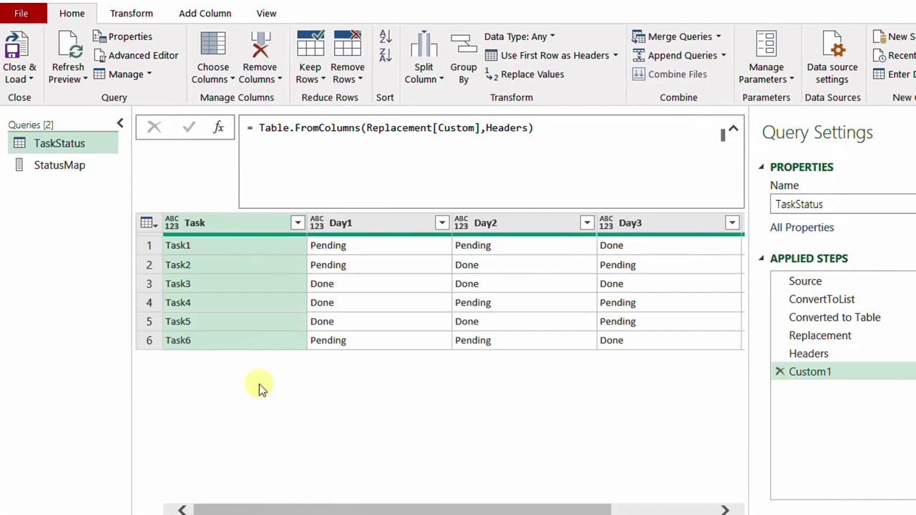
pyautogui.moveTo(379, 511)
pyautogui.mouseDown()
pyautogui.moveTo(440, 511)
pyautogui.moveTo(379, 511)
pyautogui.mouseUp()
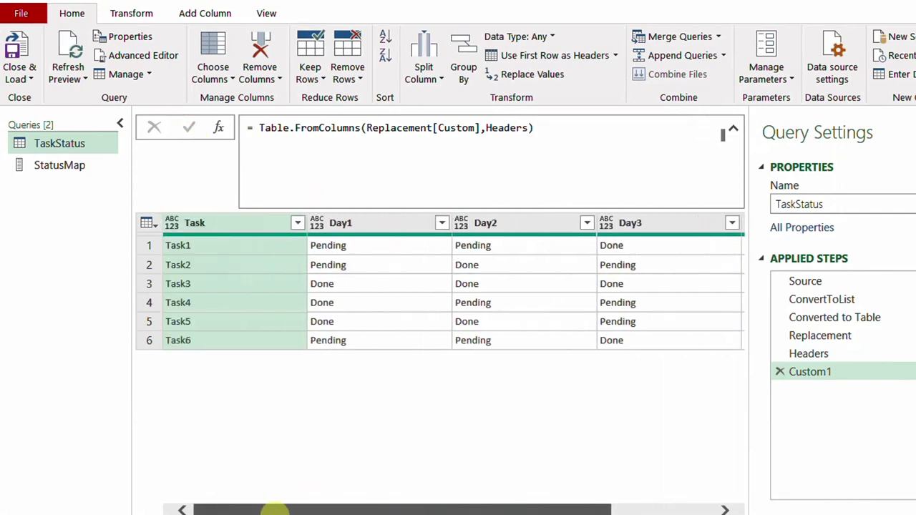
# Step: Rename the Custom1 step as Result
pyautogui.rightClick(825, 378)
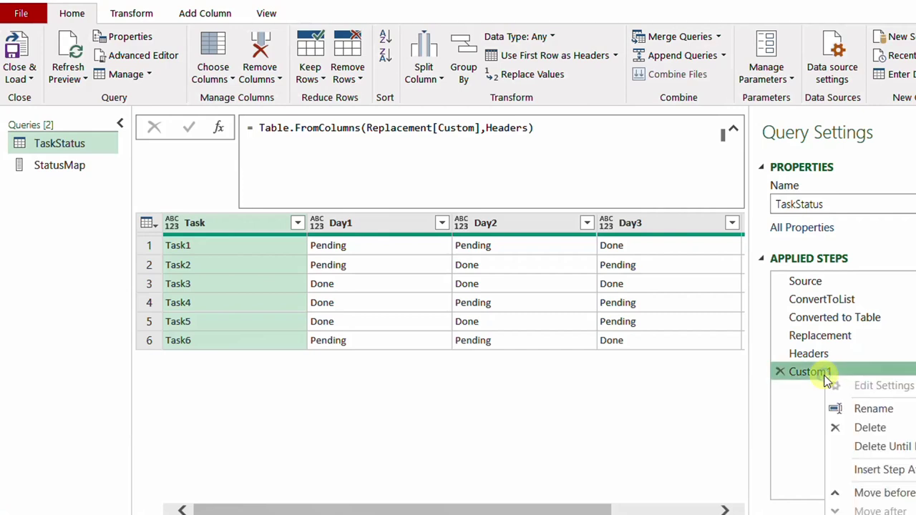
pyautogui.click(857, 414)
pyautogui.write('Result')
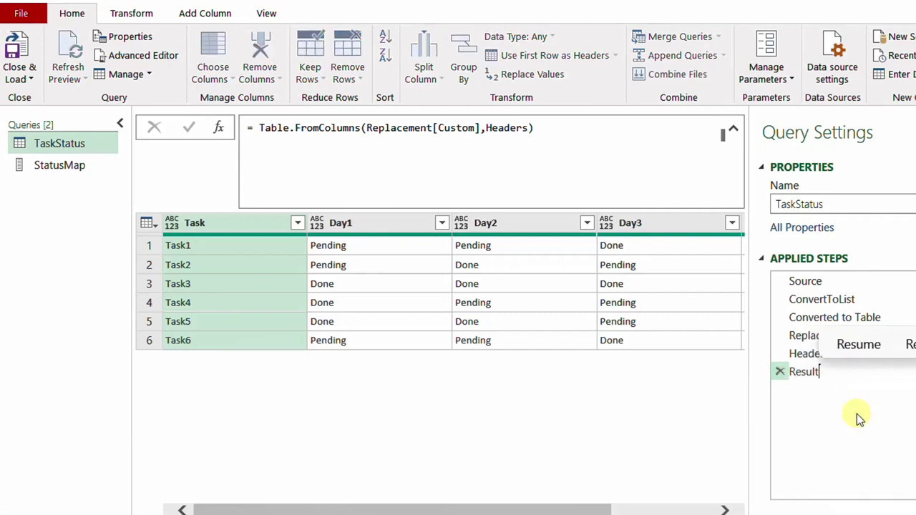
pyautogui.press('Return')
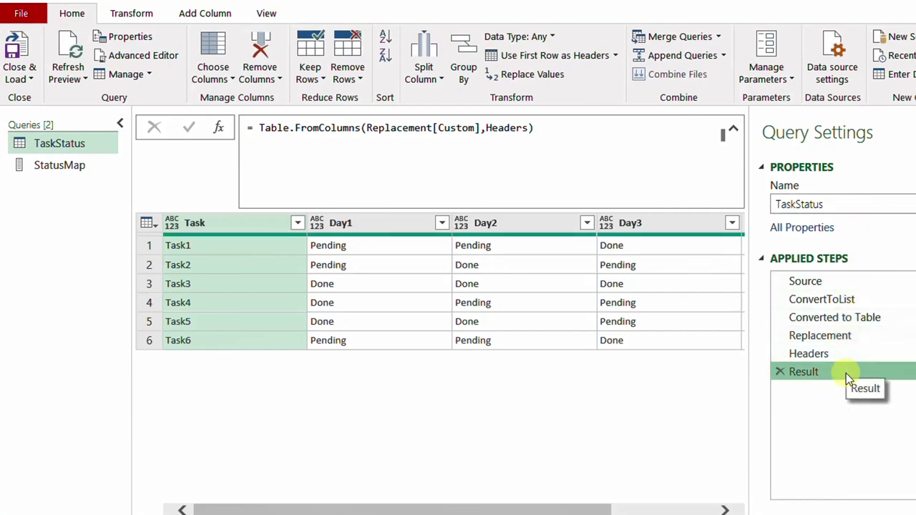
pyautogui.moveTo(527, 510); pyautogui.dragTo(500, 509)
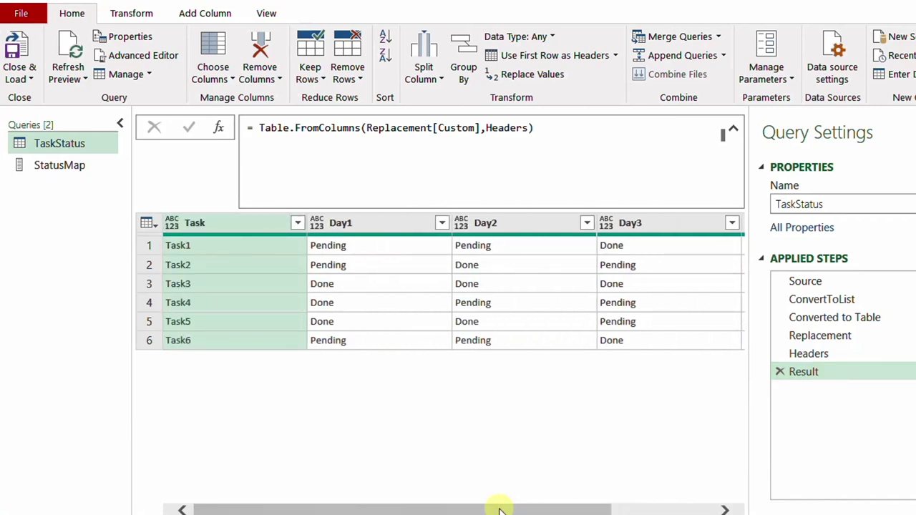
# Step: Close the Power Query Editor and load the queries to the workbook as Only Create Connection
pyautogui.click(24, 79)
pyautogui.click(40, 116)
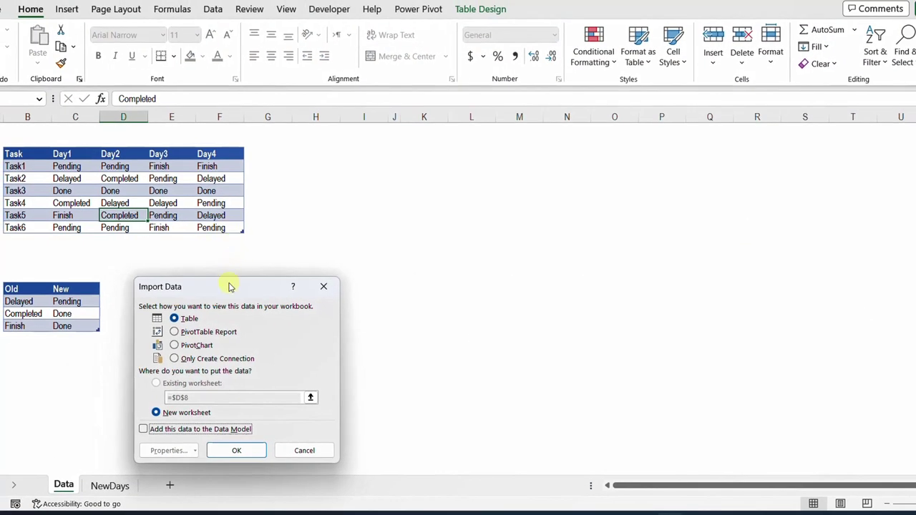
pyautogui.moveTo(228, 282); pyautogui.dragTo(600, 265)
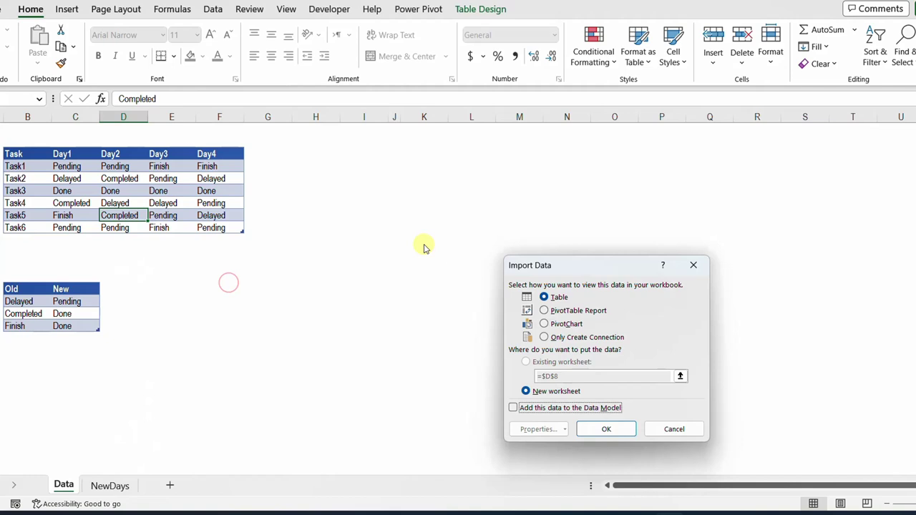
pyautogui.click(581, 339)
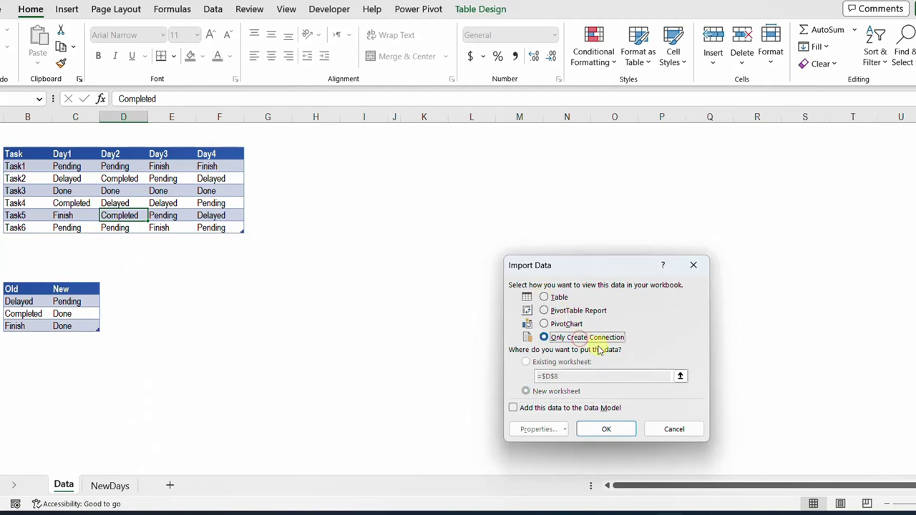
pyautogui.click(608, 431)
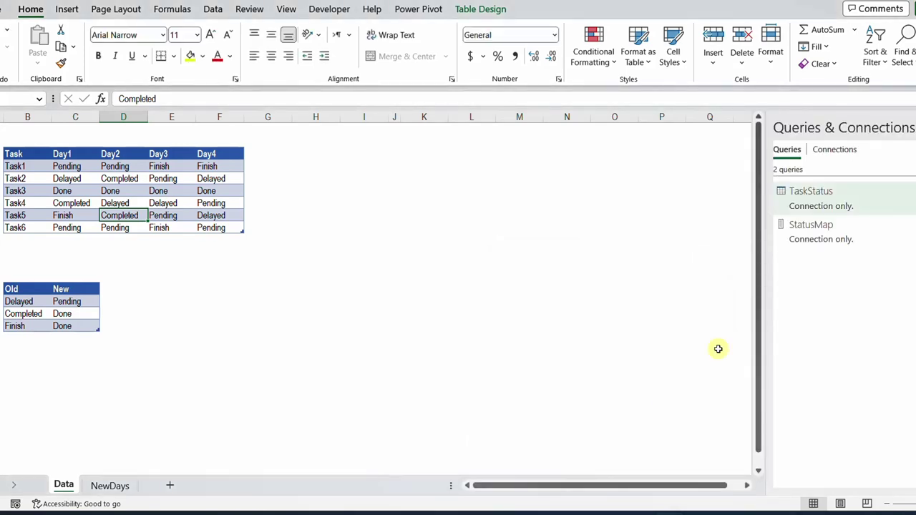
# Step: Load the TaskStatus query as a table on the existing worksheet at Data!$K$3 and give columns K to O equal widths
pyautogui.rightClick(811, 202)
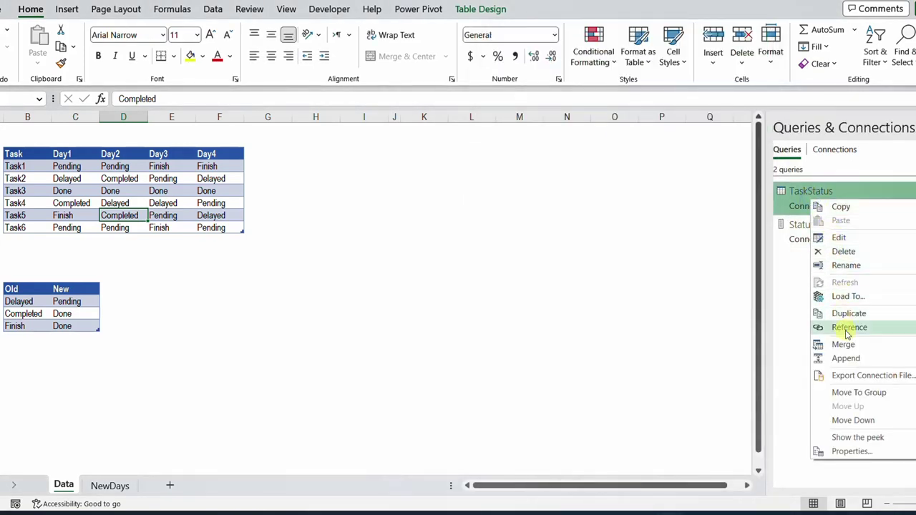
pyautogui.click(845, 296)
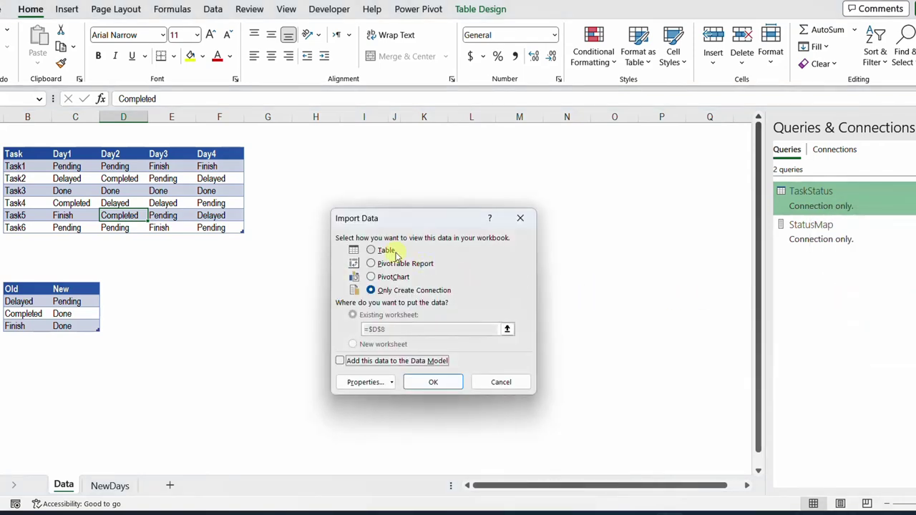
pyautogui.click(384, 250)
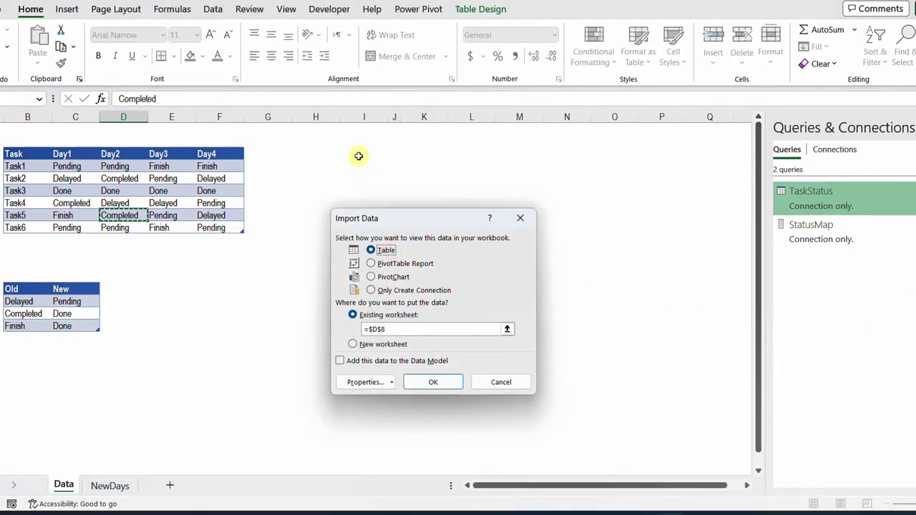
pyautogui.click(417, 152)
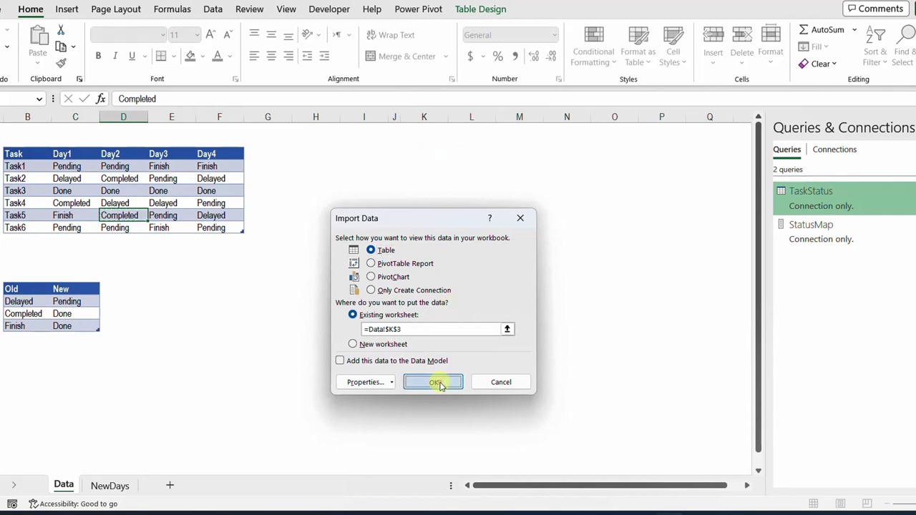
pyautogui.click(437, 381)
pyautogui.moveTo(416, 116); pyautogui.dragTo(593, 113)
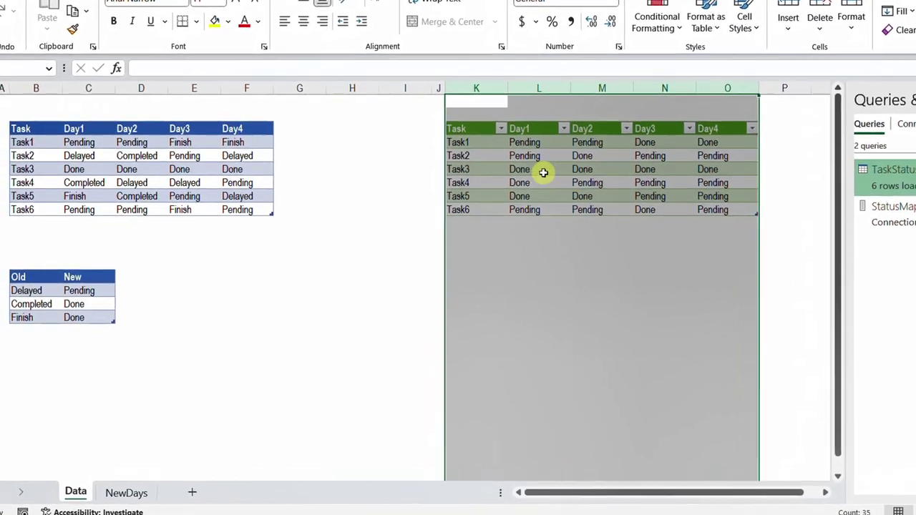
pyautogui.click(543, 172)
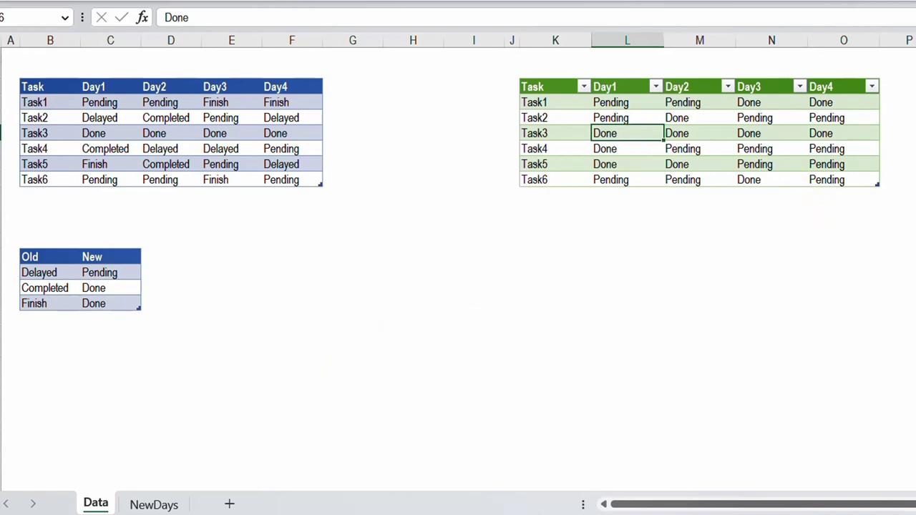
# Step: Copy the Day5 to Day7 columns from the NewDays sheet and paste them beside Day4 in the Data sheet's source table
pyautogui.click(150, 504)
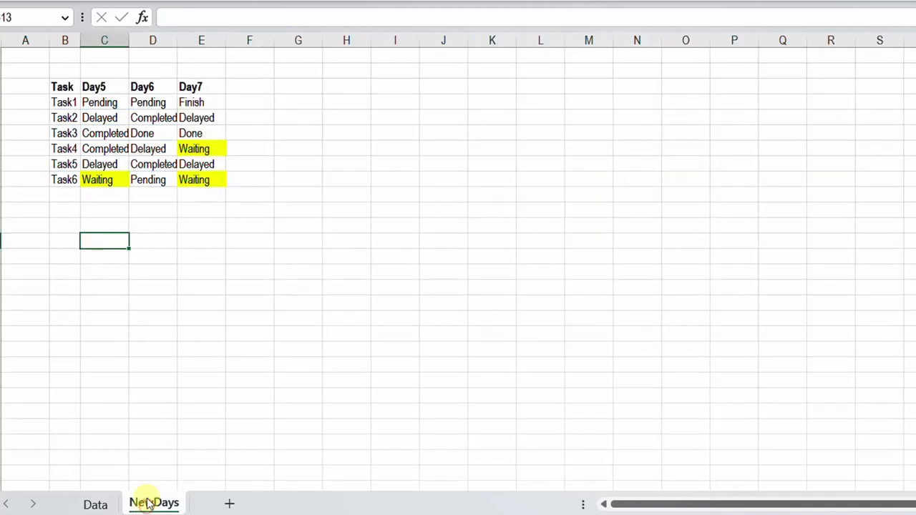
pyautogui.moveTo(93, 86); pyautogui.dragTo(201, 180)
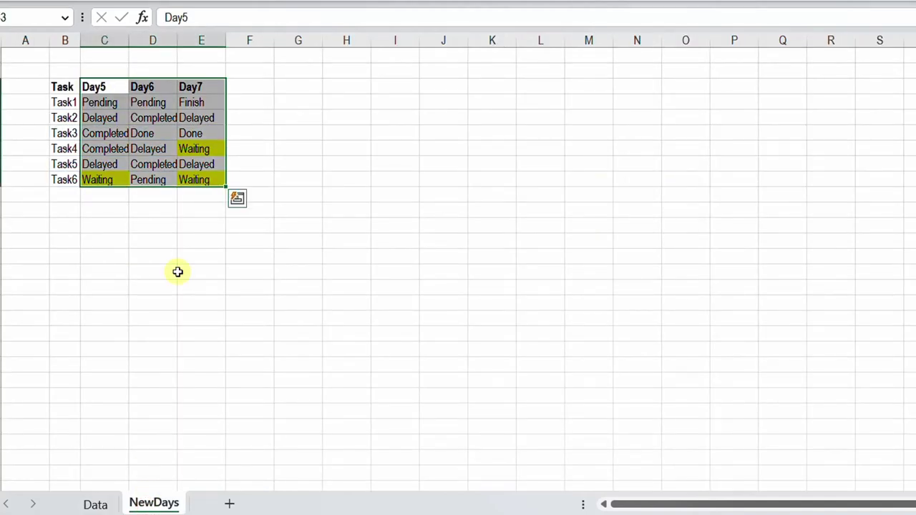
pyautogui.hotkey('ctrl', 'c')
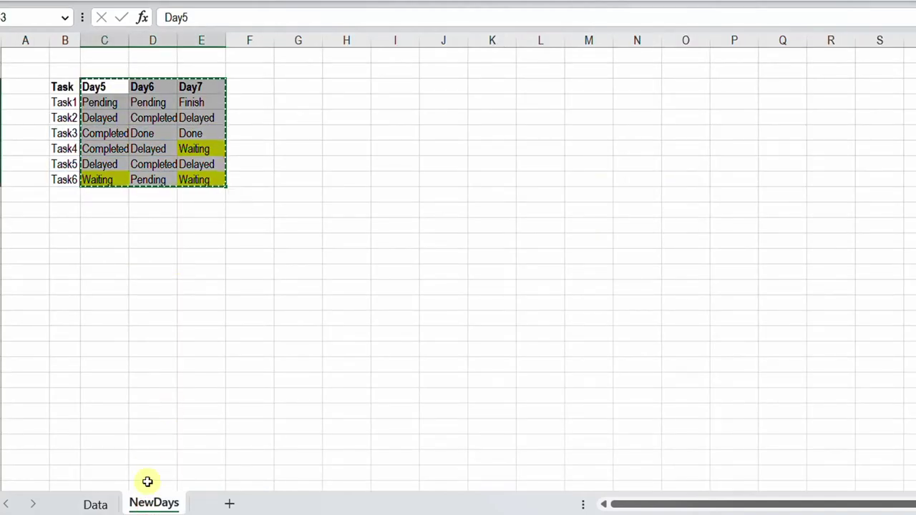
pyautogui.click(96, 504)
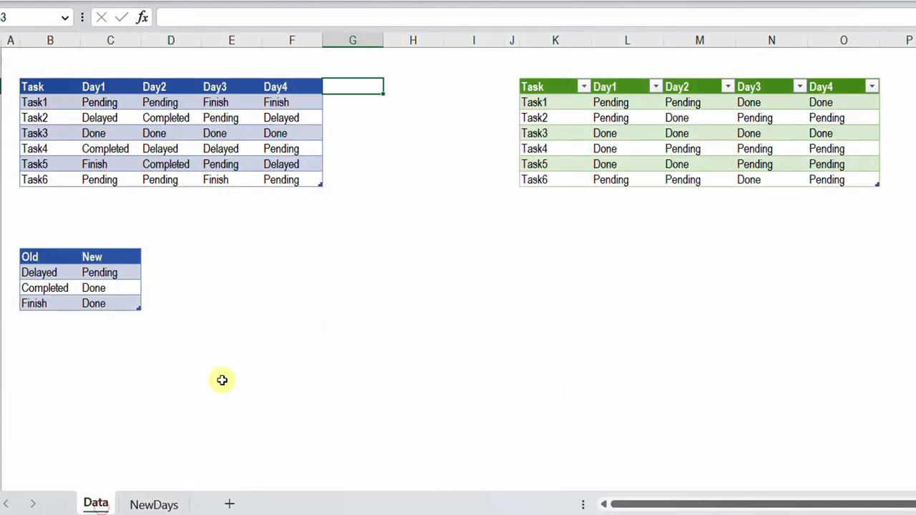
pyautogui.hotkey('ctrl', 'v')
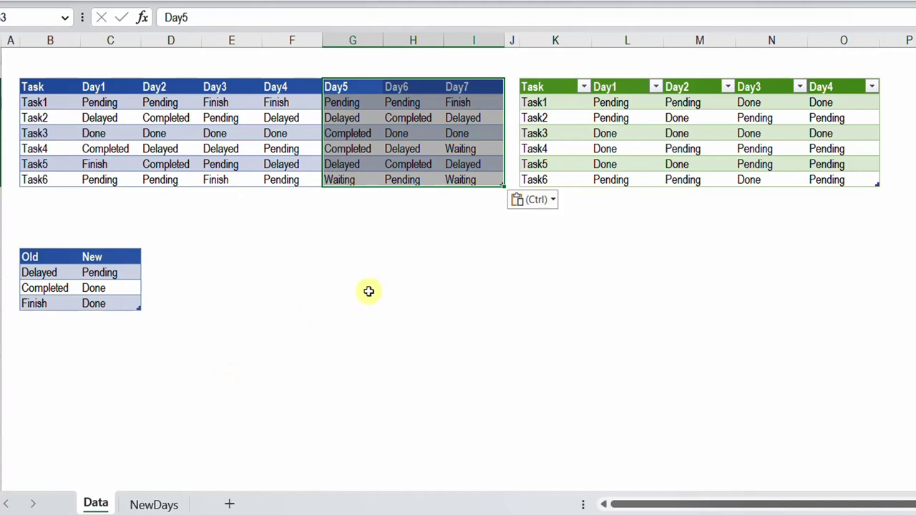
# Step: Refresh the green result table to include the new days and widen columns K to R equally
pyautogui.click(643, 138)
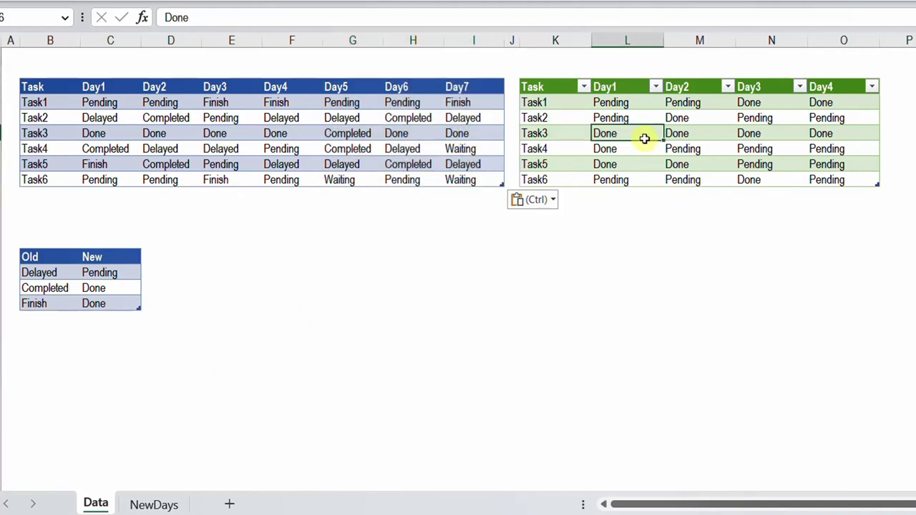
pyautogui.rightClick(640, 133)
pyautogui.click(691, 143)
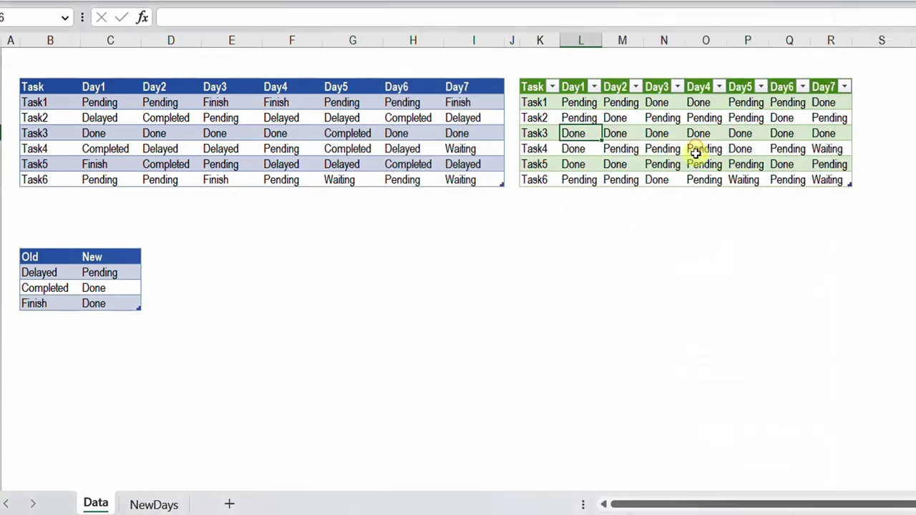
pyautogui.moveTo(542, 40); pyautogui.dragTo(855, 41)
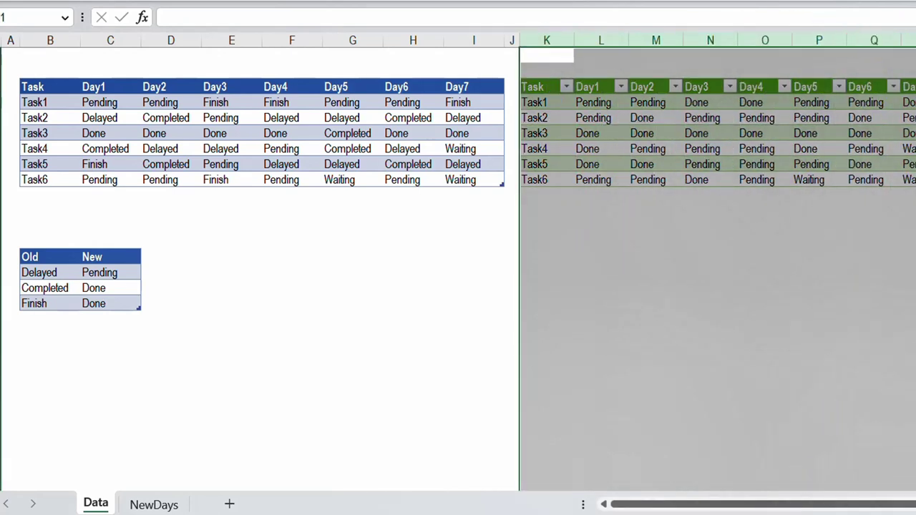
pyautogui.moveTo(711, 505)
pyautogui.mouseDown()
pyautogui.moveTo(726, 506)
pyautogui.moveTo(720, 497)
pyautogui.mouseUp()
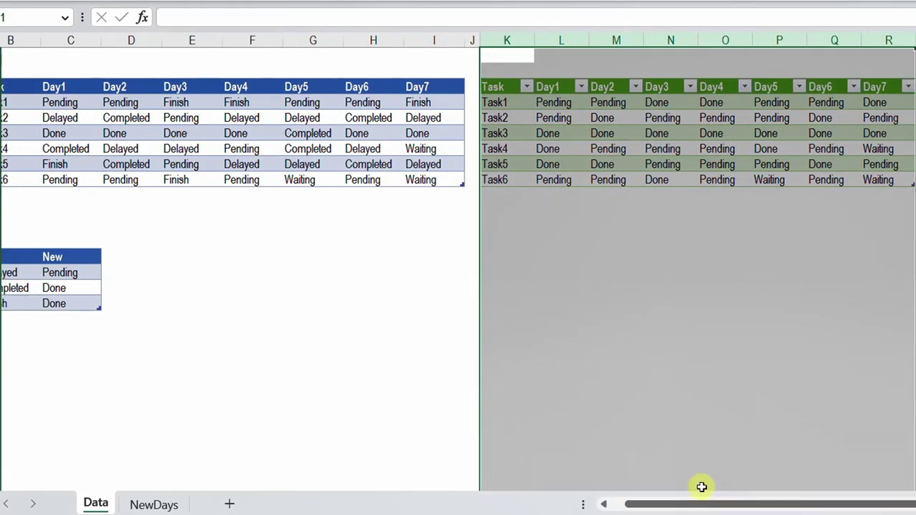
# Step: Compare Task6's Day5 and Day7 statuses in the source table with those in the result table
pyautogui.click(305, 180)
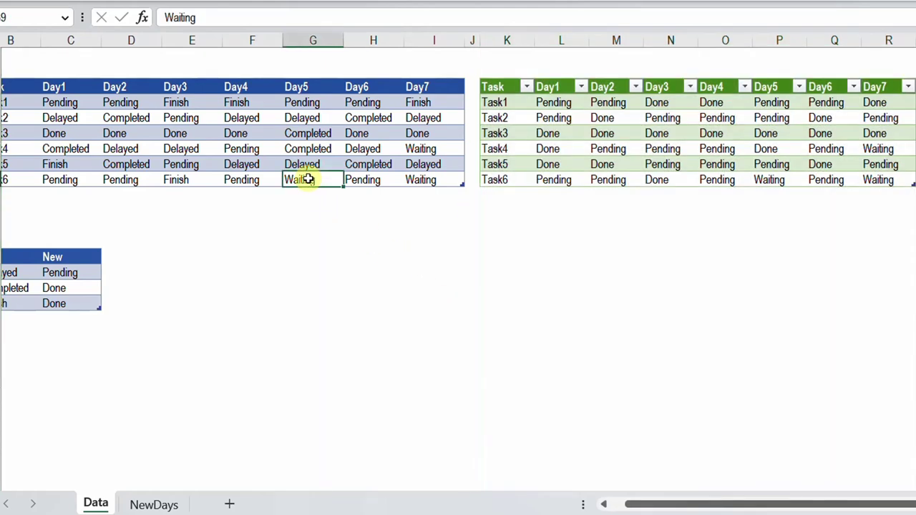
pyautogui.keyDown('ctrl'); pyautogui.click(407, 182); pyautogui.keyUp('ctrl')
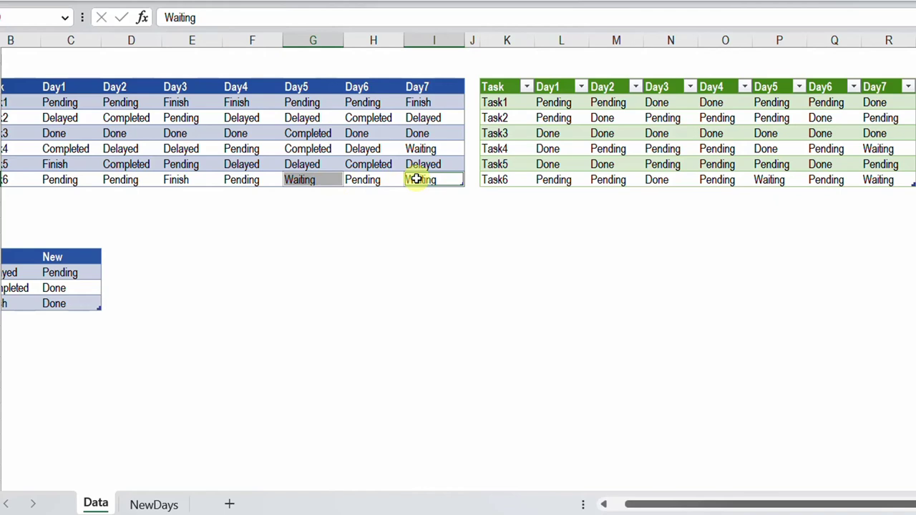
pyautogui.click(767, 181)
pyautogui.click(865, 181)
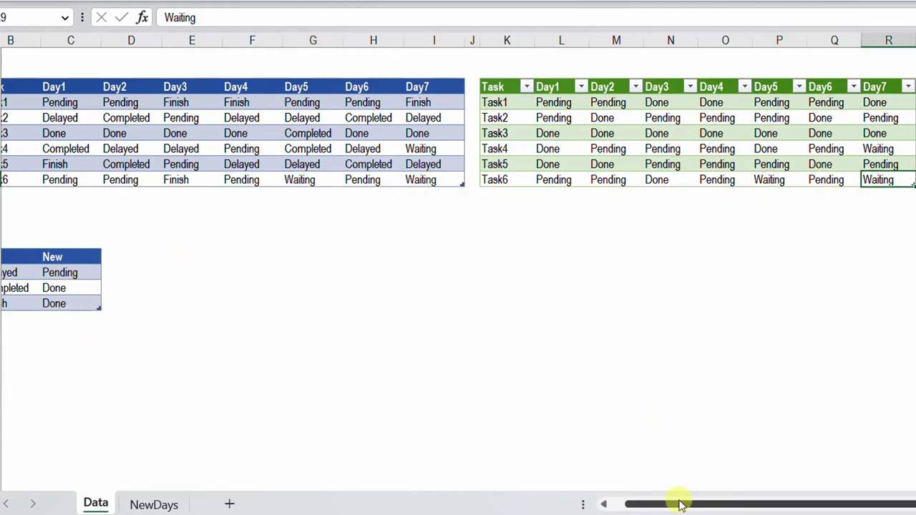
pyautogui.moveTo(681, 504); pyautogui.dragTo(667, 504)
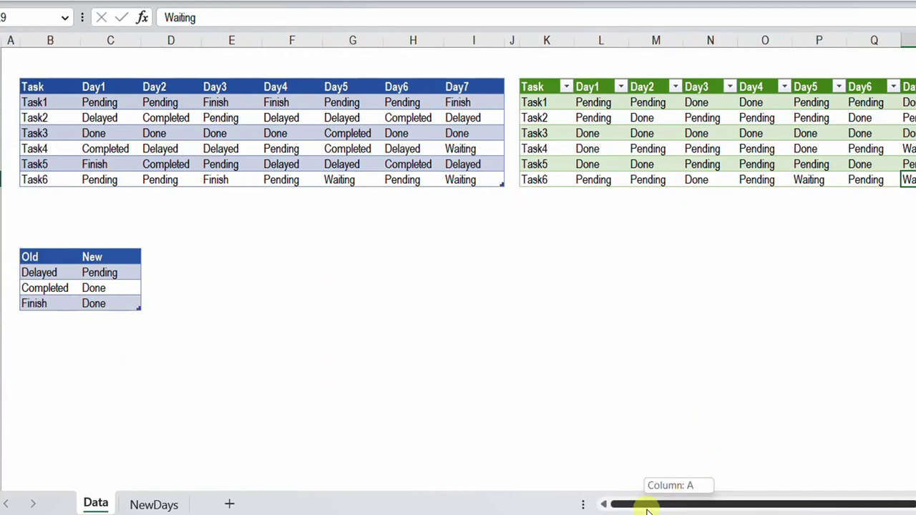
# Step: Add a row to the Old/New mapping table that replaces Waiting with Pending
pyautogui.click(40, 319)
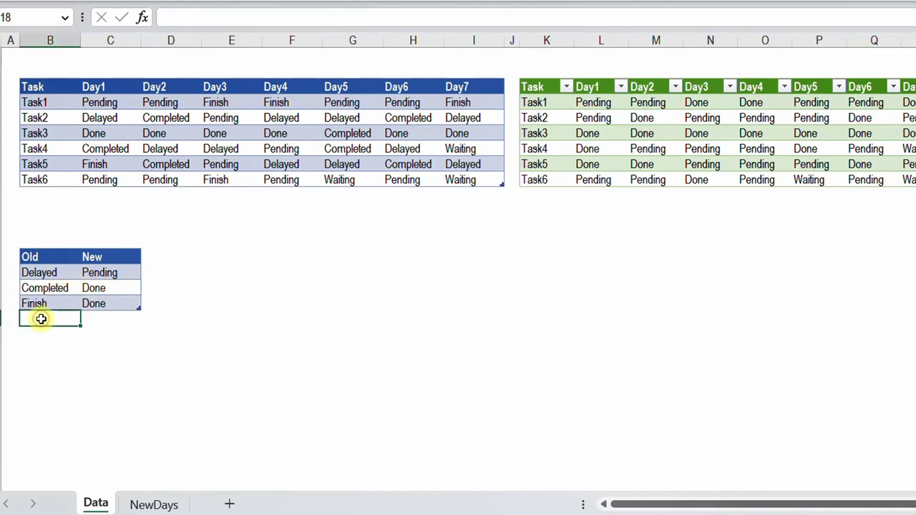
pyautogui.write('Wai')
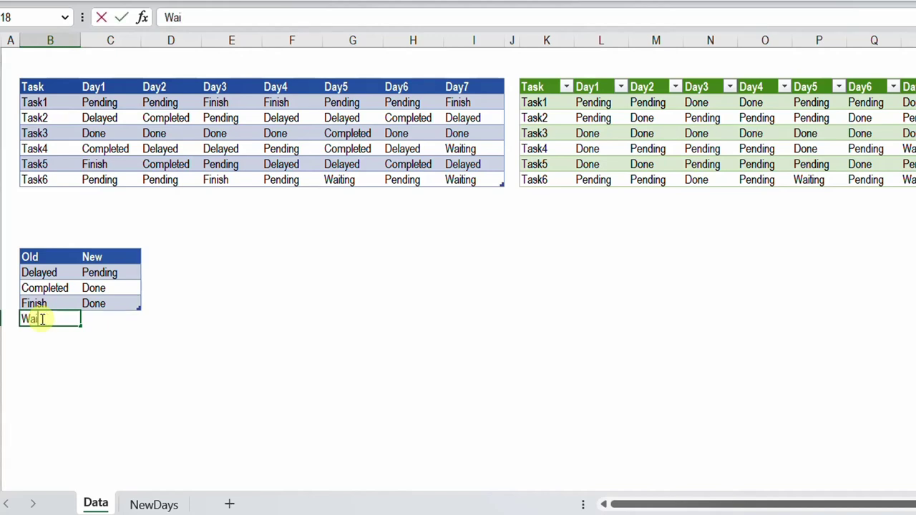
pyautogui.write('ting')
pyautogui.press('Tab')
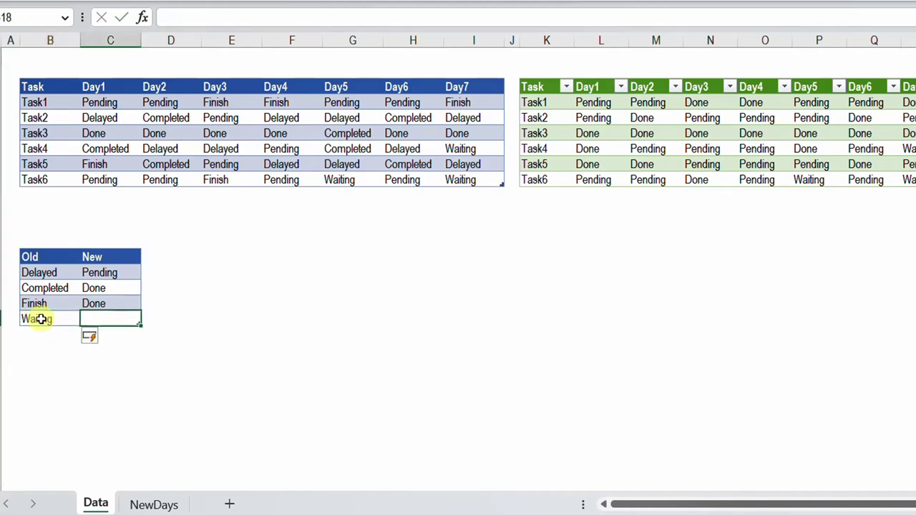
pyautogui.write('P')
pyautogui.press('Return')
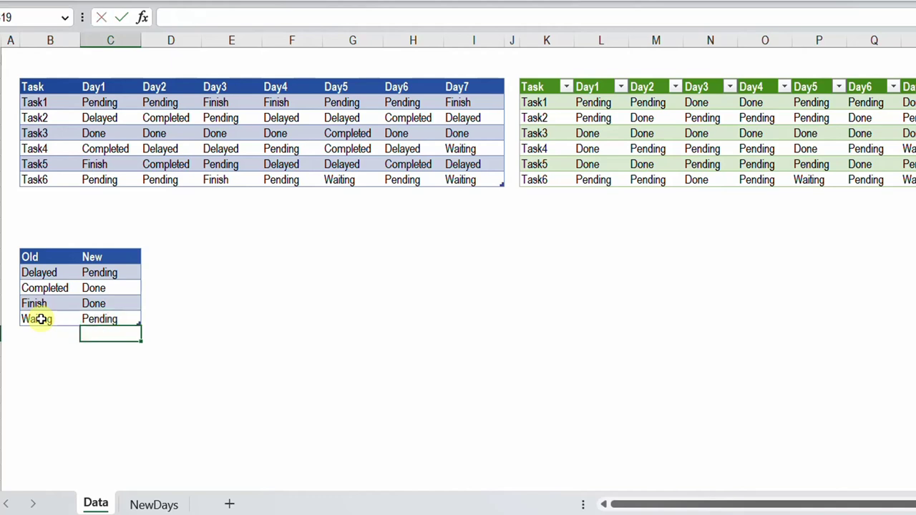
# Step: Refresh the result table again to apply the Waiting mapping, and give columns K to R equal, wider widths
pyautogui.rightClick(609, 136)
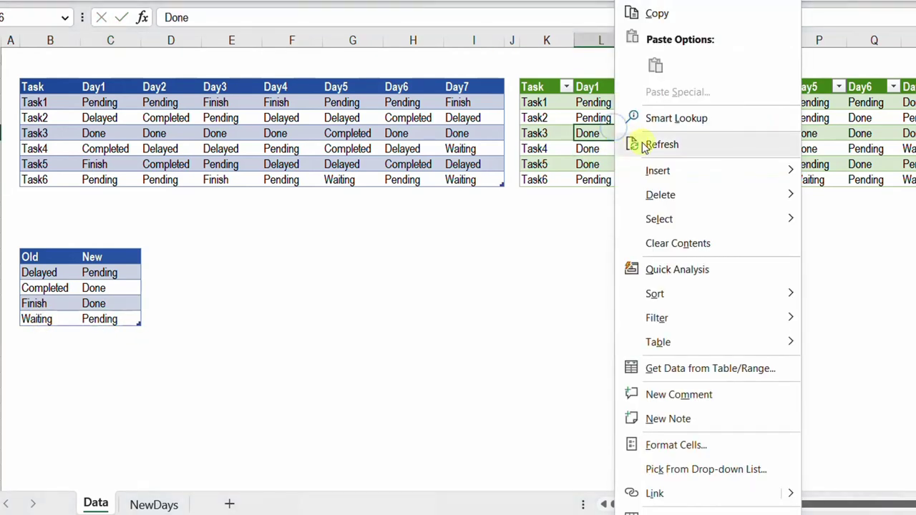
pyautogui.click(629, 143)
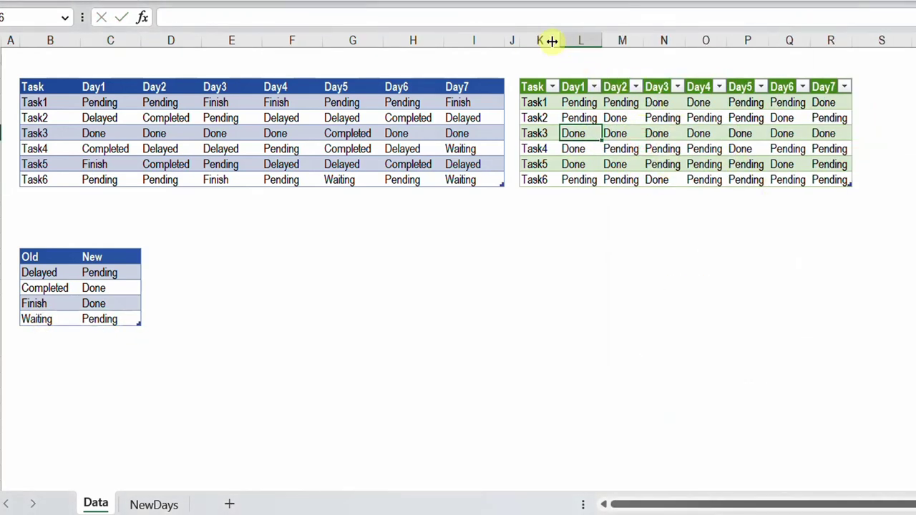
pyautogui.click(550, 40)
pyautogui.moveTo(663, 39); pyautogui.dragTo(860, 41)
pyautogui.click(683, 134)
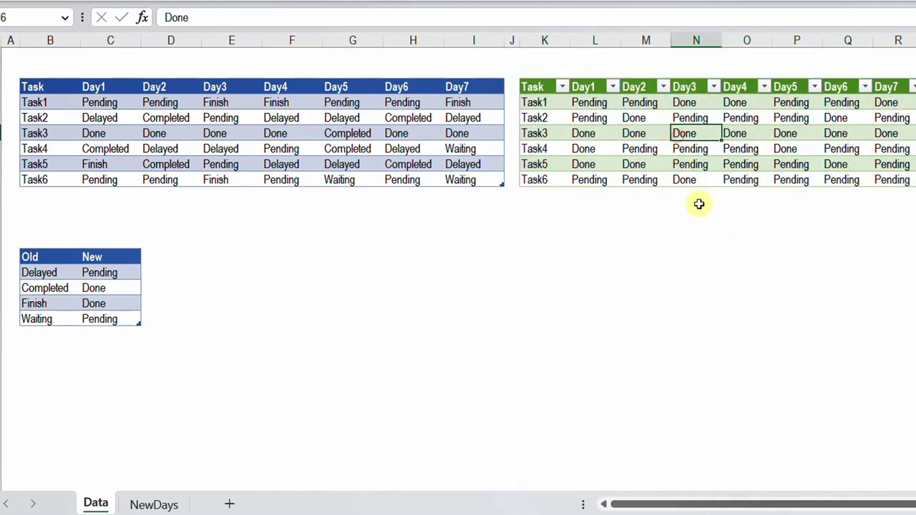